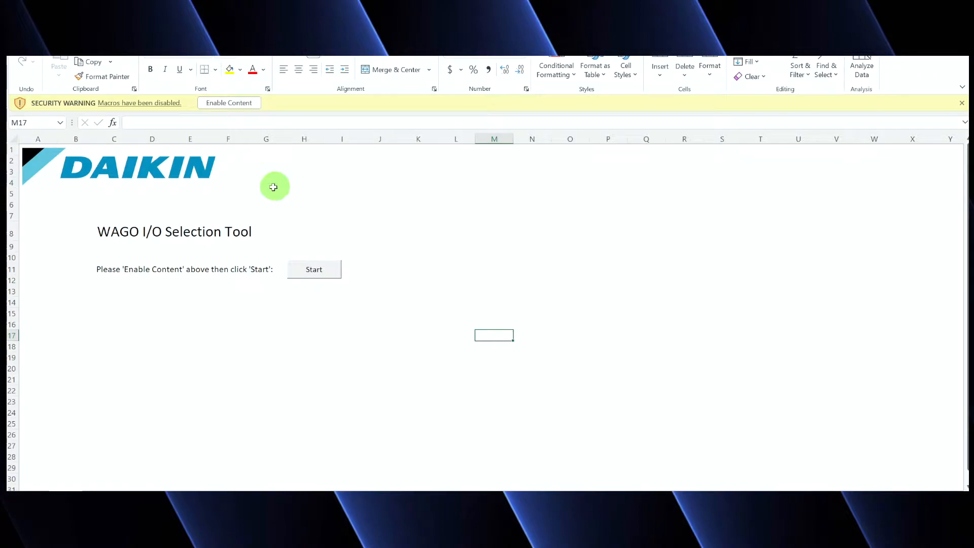
# Enable the workbook's macros and start the WAGO selection tool with 1 installation location.
pyautogui.click(238, 101)
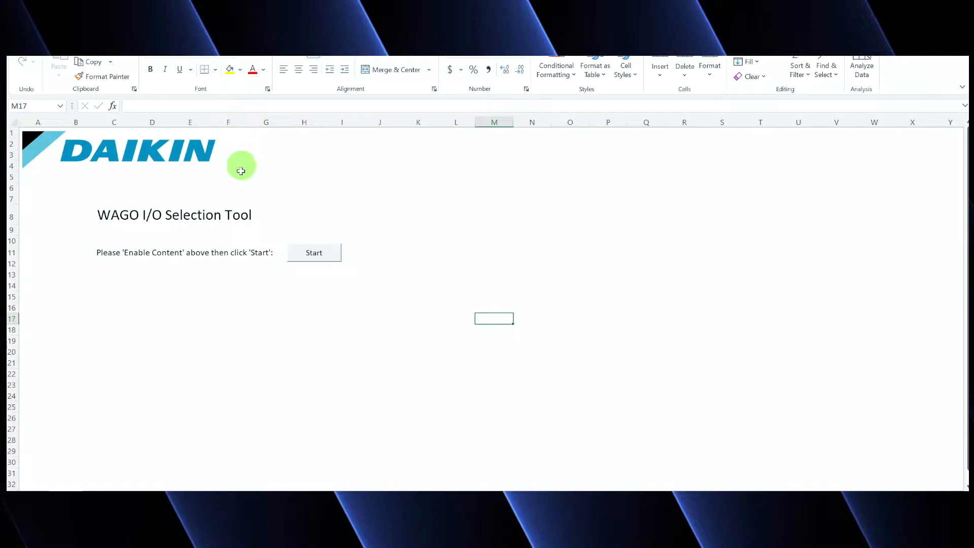
pyautogui.click(319, 254)
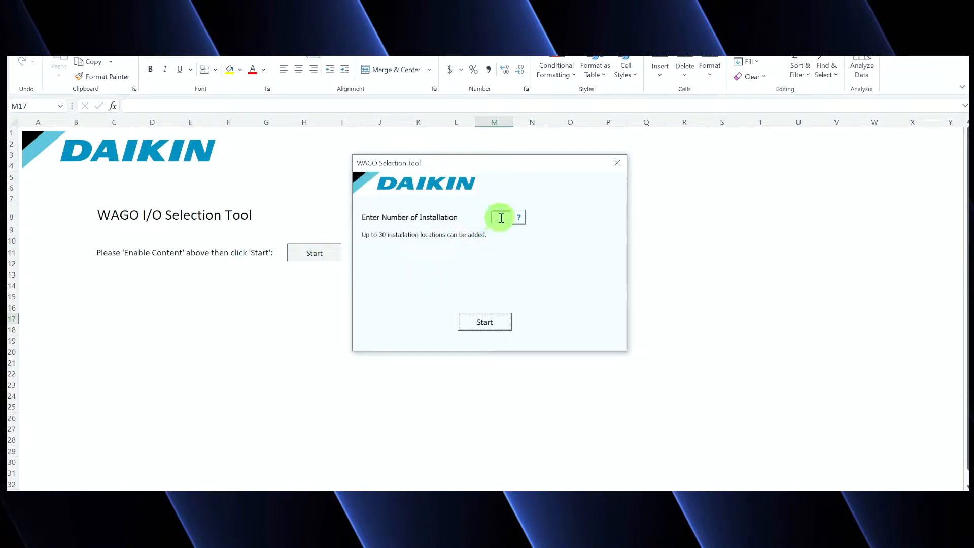
pyautogui.click(501, 217)
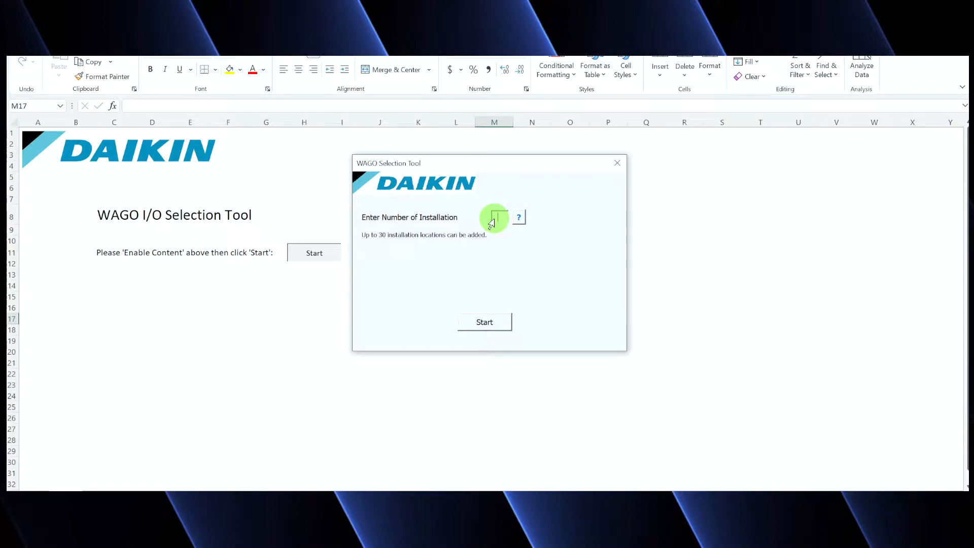
pyautogui.write('1')
pyautogui.click(483, 322)
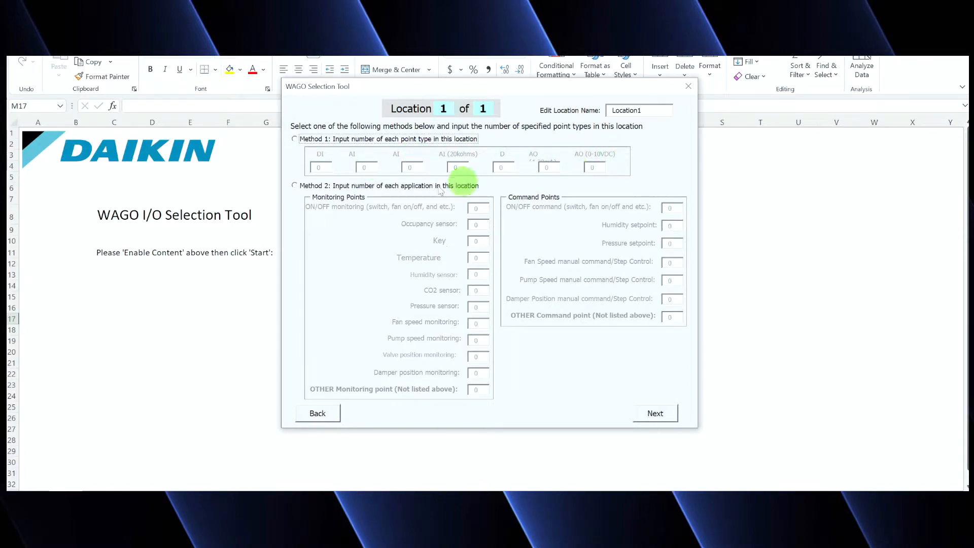
# Define Location1 by application (Method 2) with 1 each of temperature, humidity sensor, ON/OFF command and fan speed command, and continue to point editing.
pyautogui.click(295, 186)
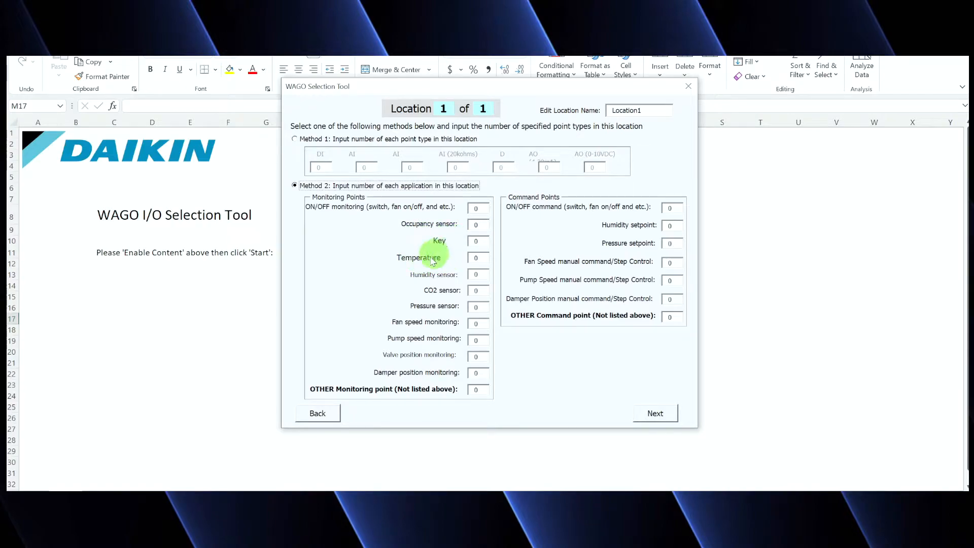
pyautogui.click(481, 258)
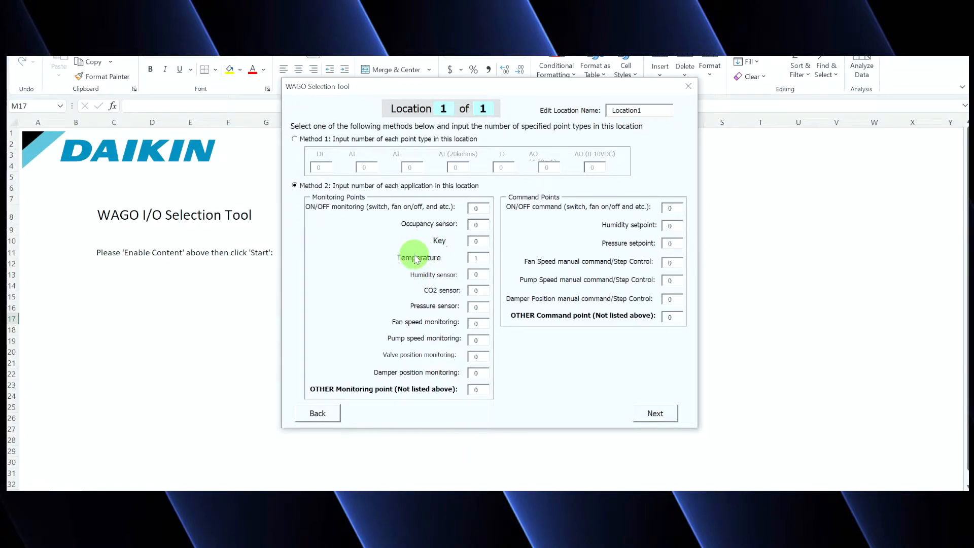
pyautogui.moveTo(479, 274); pyautogui.dragTo(451, 274)
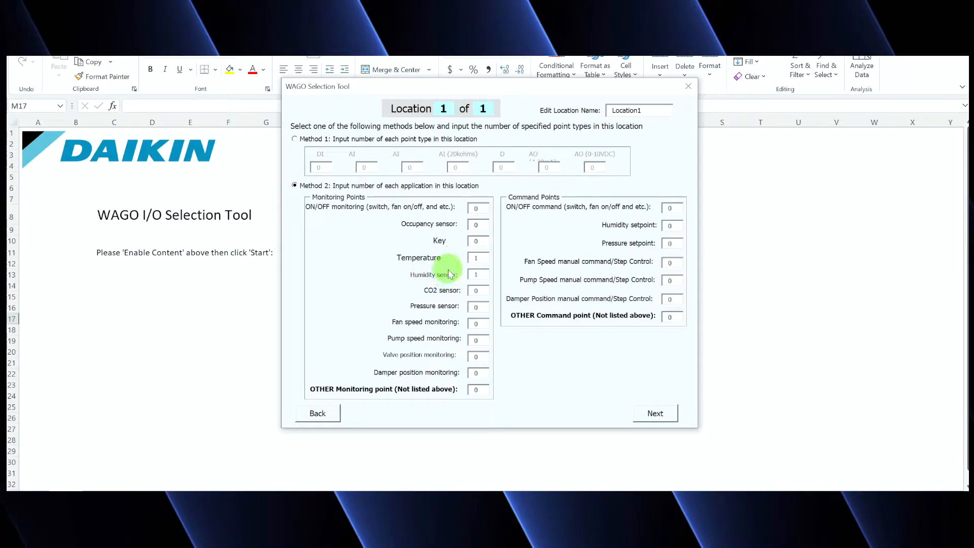
pyautogui.write('1')
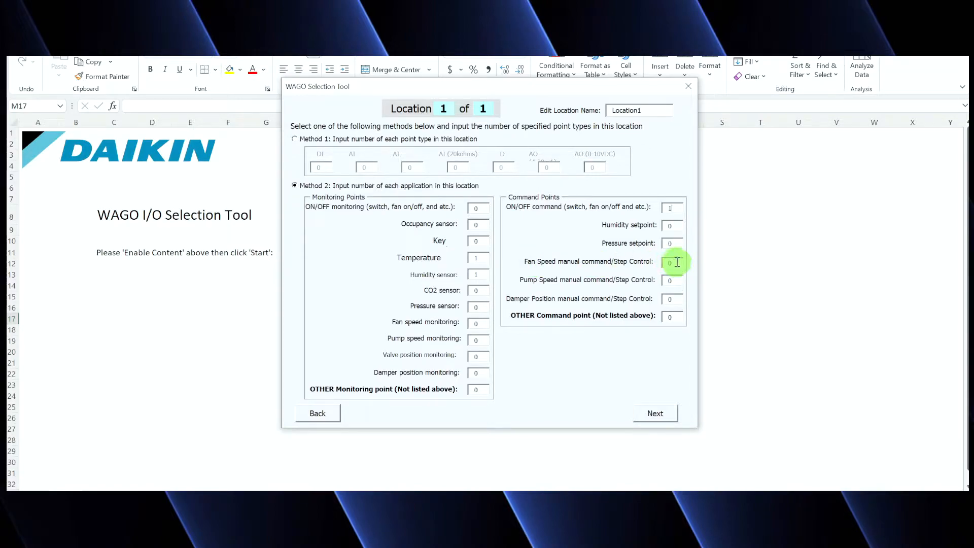
pyautogui.moveTo(676, 262); pyautogui.dragTo(658, 260)
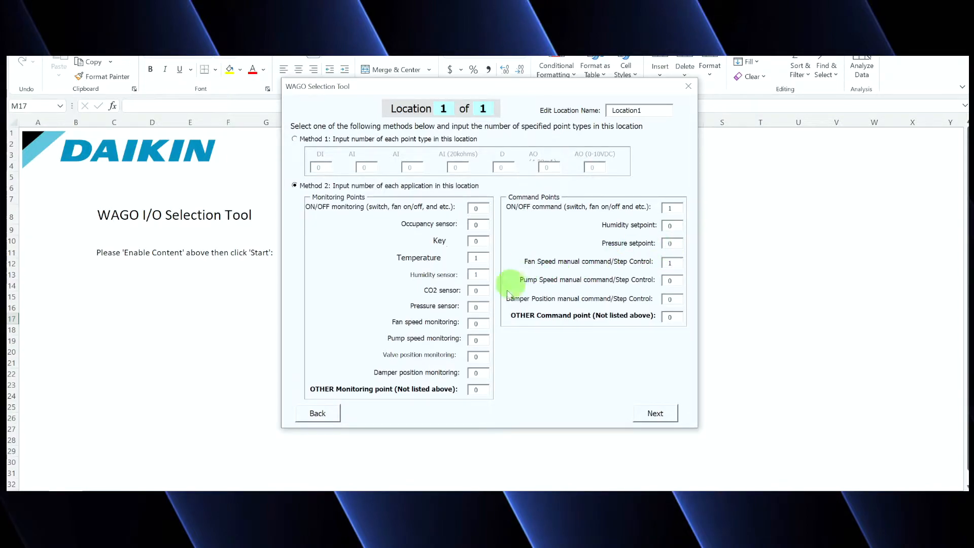
pyautogui.click(656, 414)
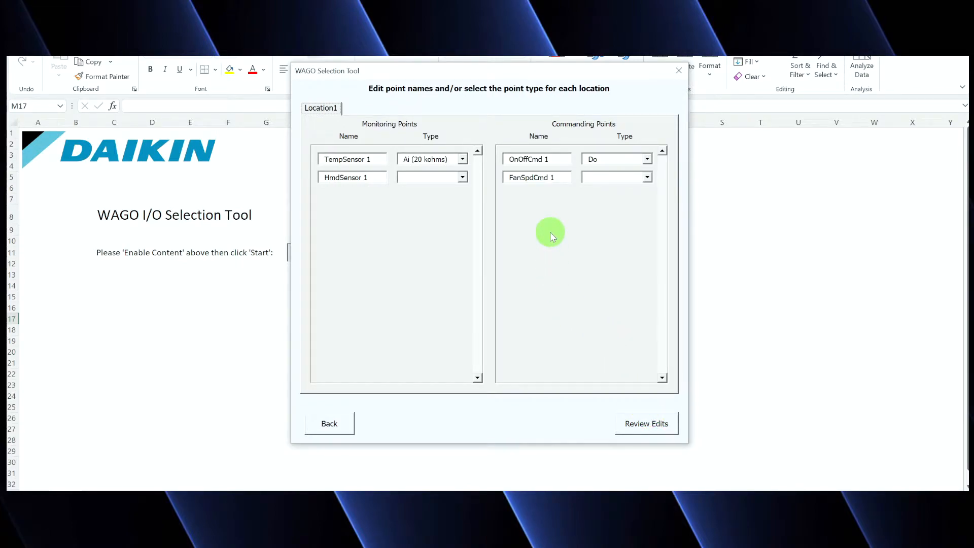
pyautogui.moveTo(550, 159); pyautogui.dragTo(513, 159)
pyautogui.click(559, 177)
pyautogui.click(348, 159)
pyautogui.click(369, 176)
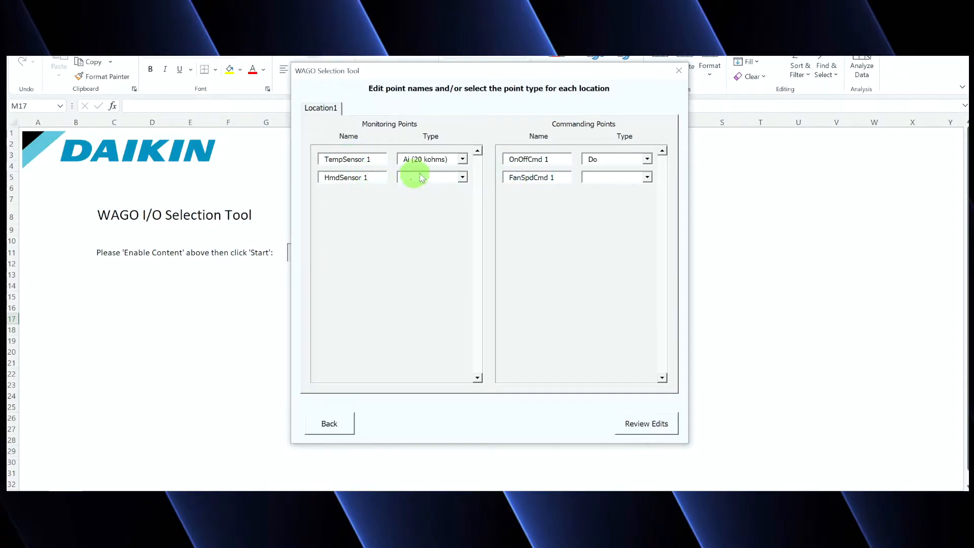
pyautogui.click(463, 159)
pyautogui.click(463, 160)
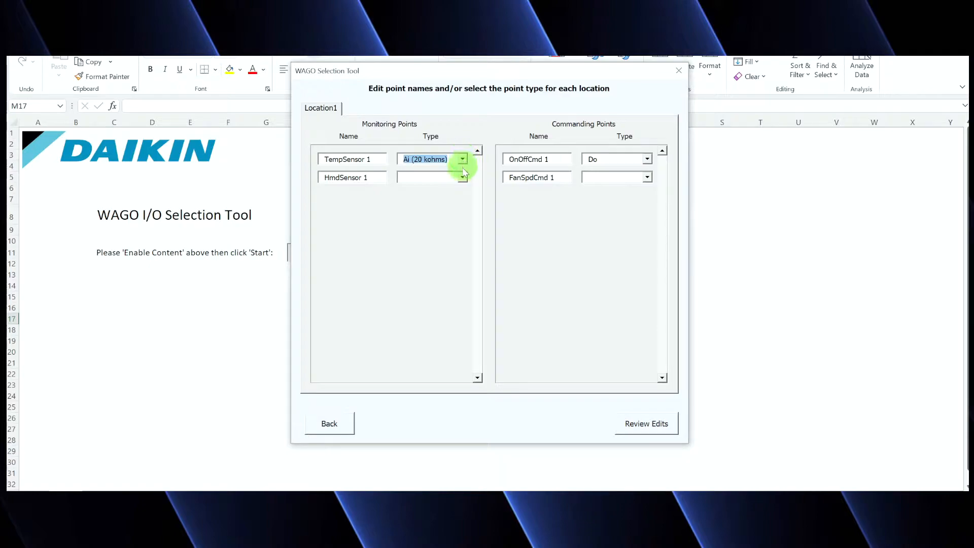
# Assign type Ai (0-10 VDC) to HmdSensor 1 and Ao (0-10 VDC) to FanSpdCmd 1, and proceed to the review.
pyautogui.click(462, 177)
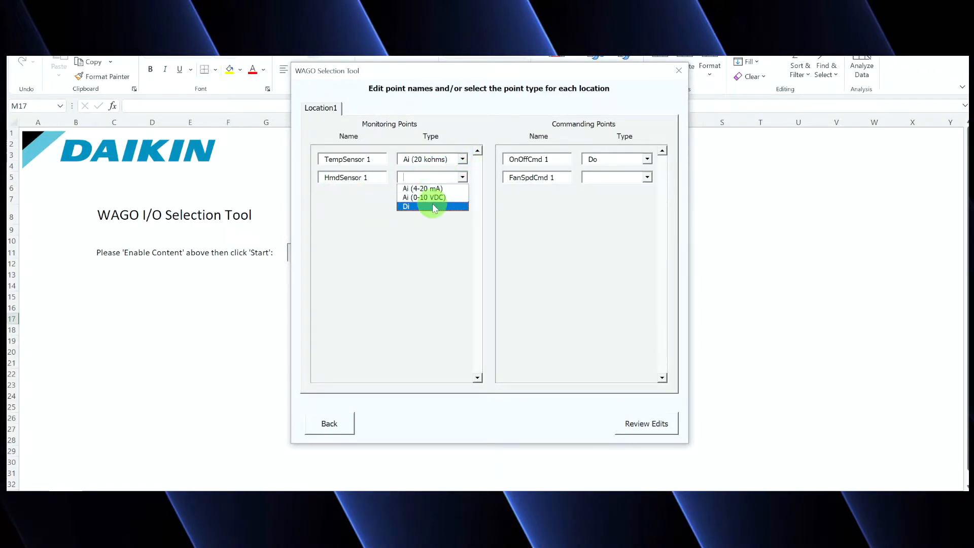
pyautogui.click(448, 202)
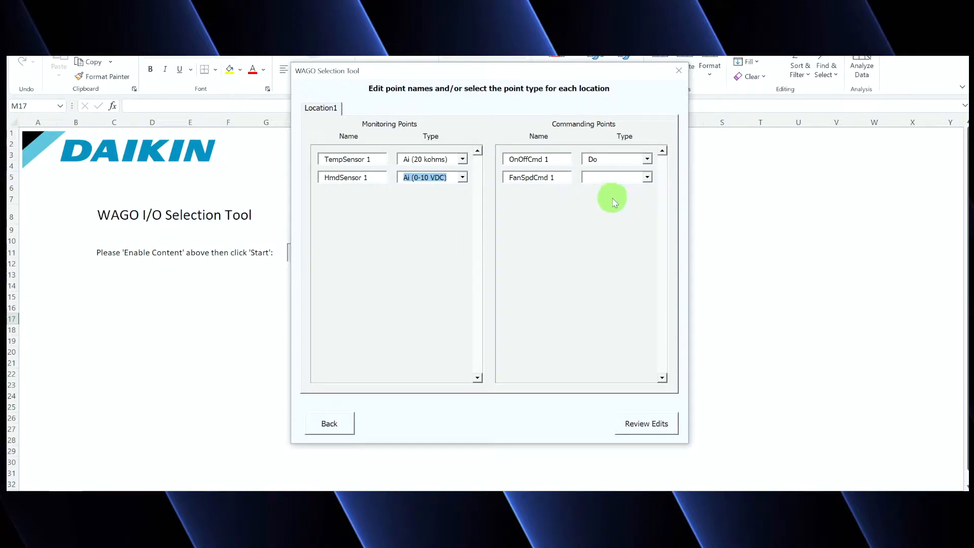
pyautogui.click(648, 159)
pyautogui.click(648, 159)
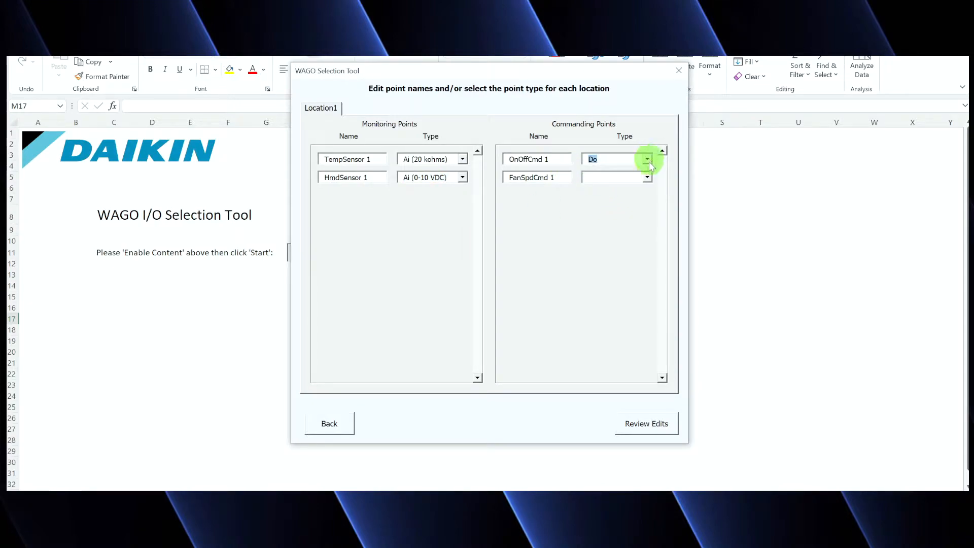
pyautogui.click(647, 178)
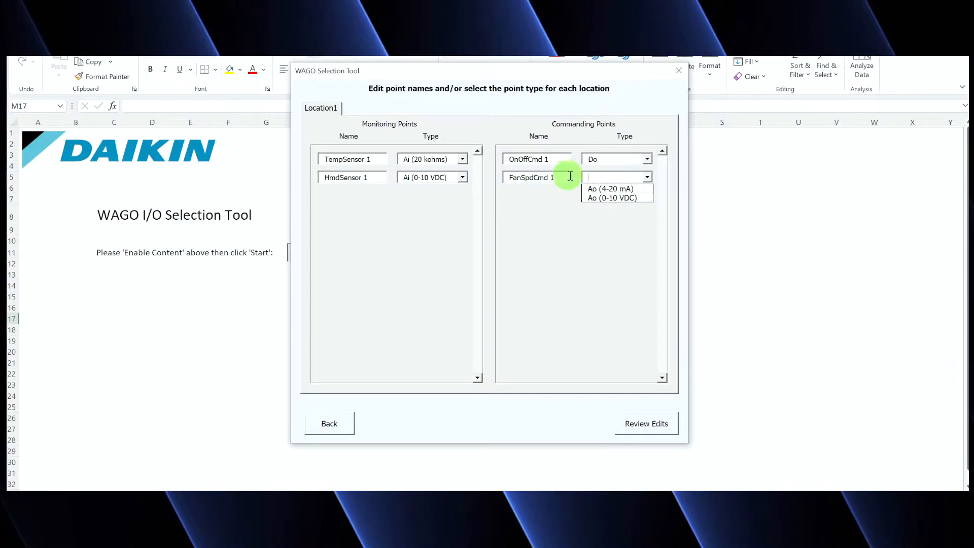
pyautogui.click(590, 198)
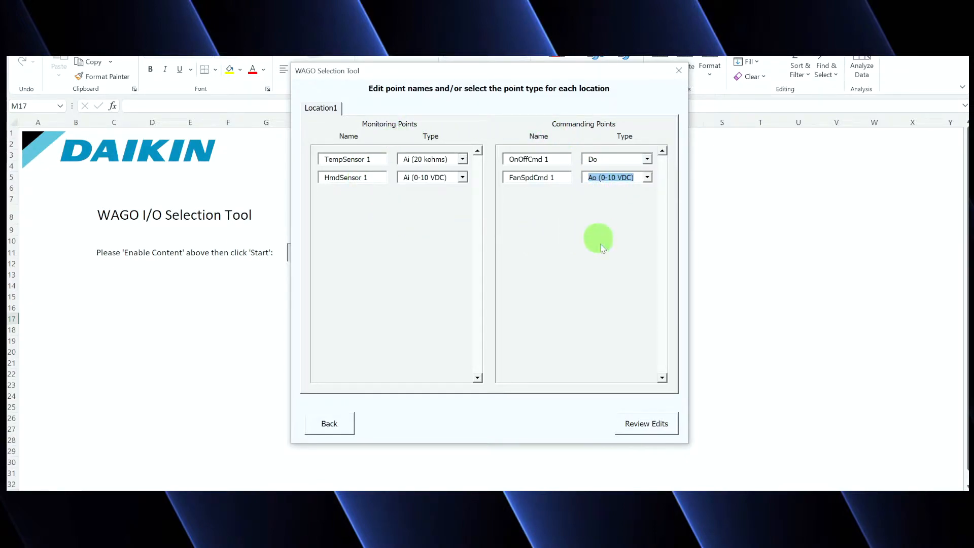
pyautogui.click(646, 424)
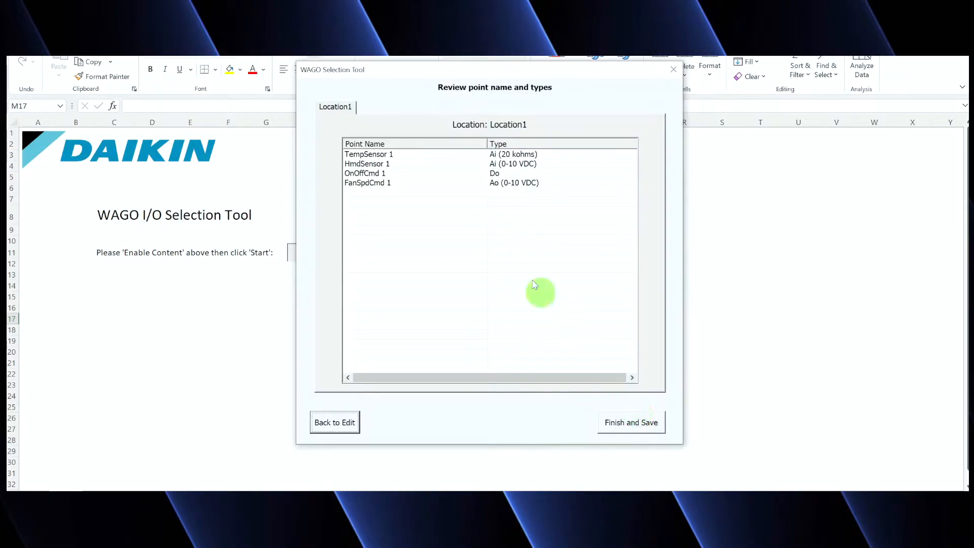
# Finish the selection and save the result as "wago selection" in the Desktop's ITM folder, dismissing the closing message.
pyautogui.click(630, 425)
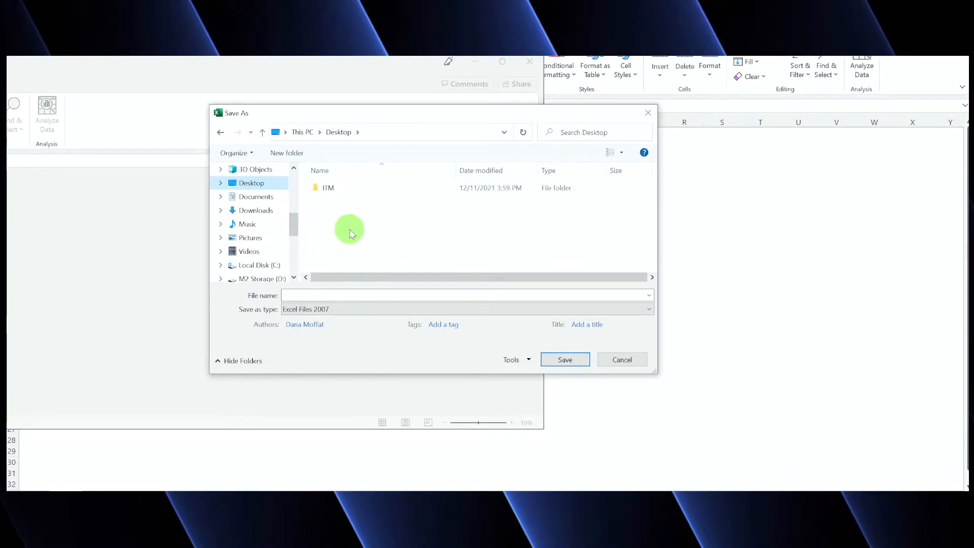
pyautogui.doubleClick(328, 188)
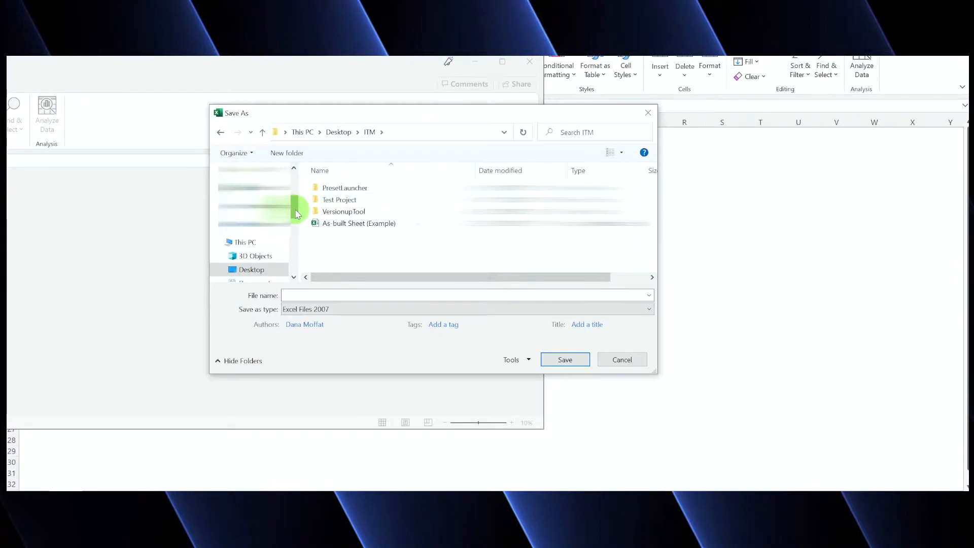
pyautogui.click(306, 296)
pyautogui.write('w')
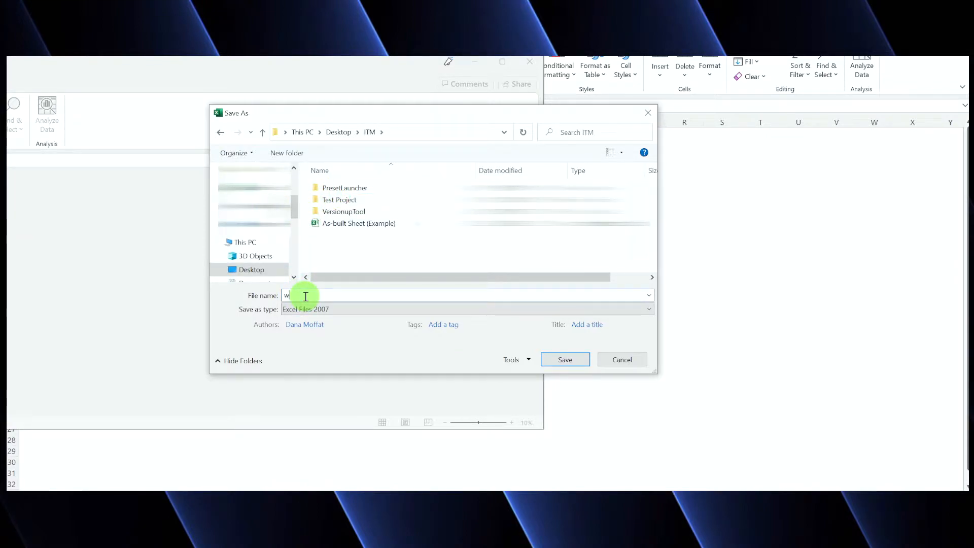
pyautogui.press('Return')
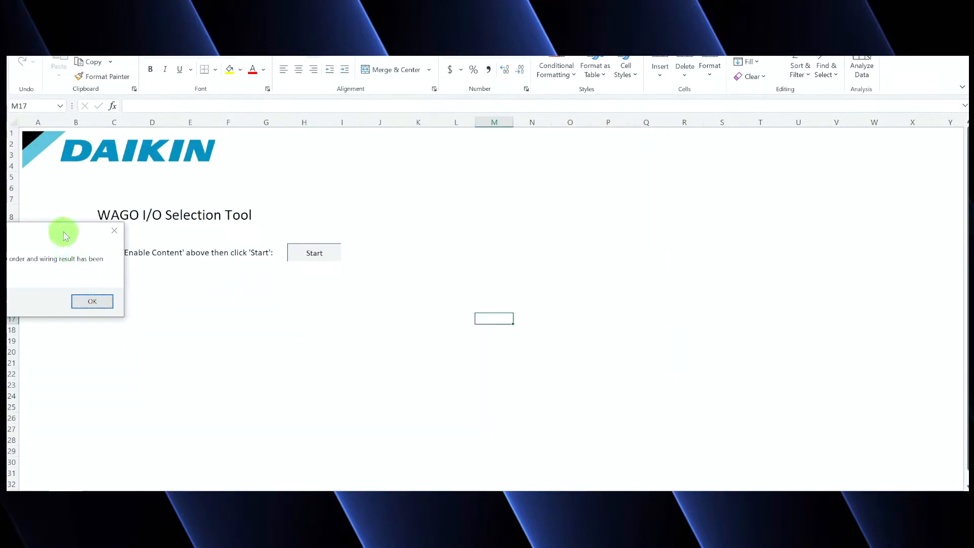
pyautogui.moveTo(63, 229); pyautogui.dragTo(493, 233)
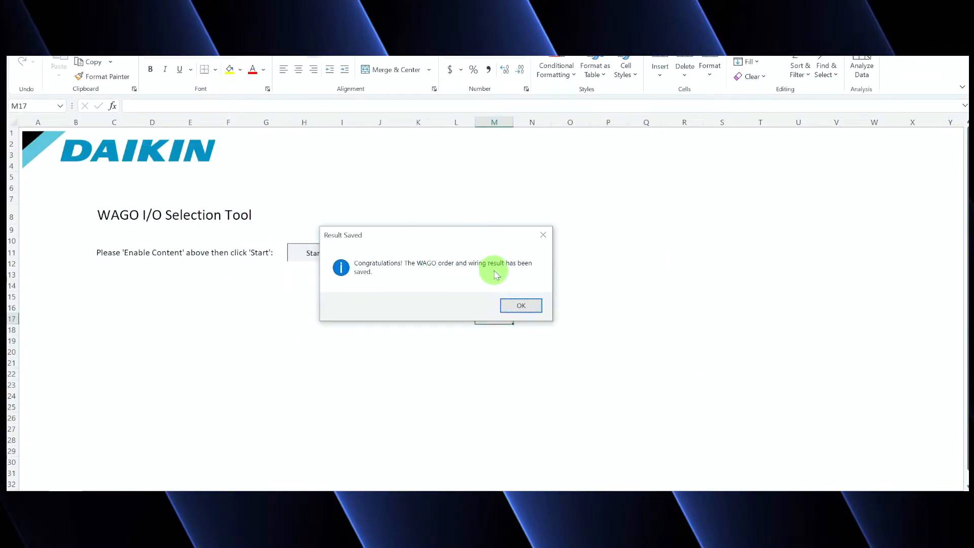
pyautogui.click(515, 306)
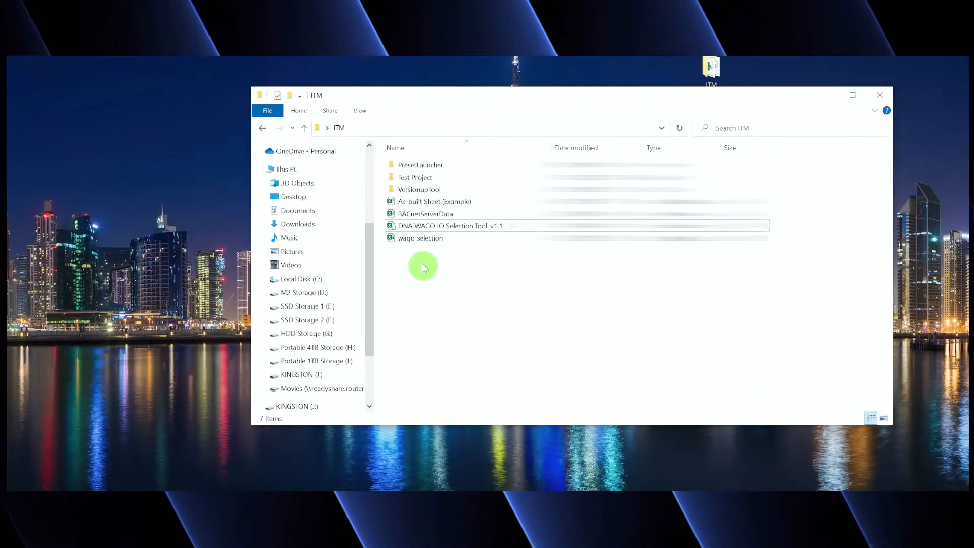
# Open the saved "wago selection" workbook from the ITM folder and bring up its Point List sheet.
pyautogui.click(403, 238)
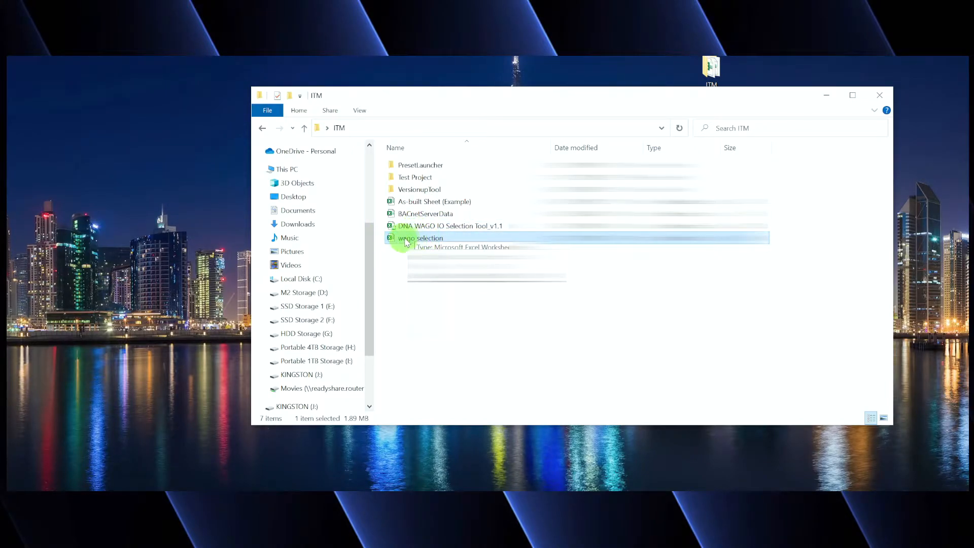
pyautogui.doubleClick(408, 240)
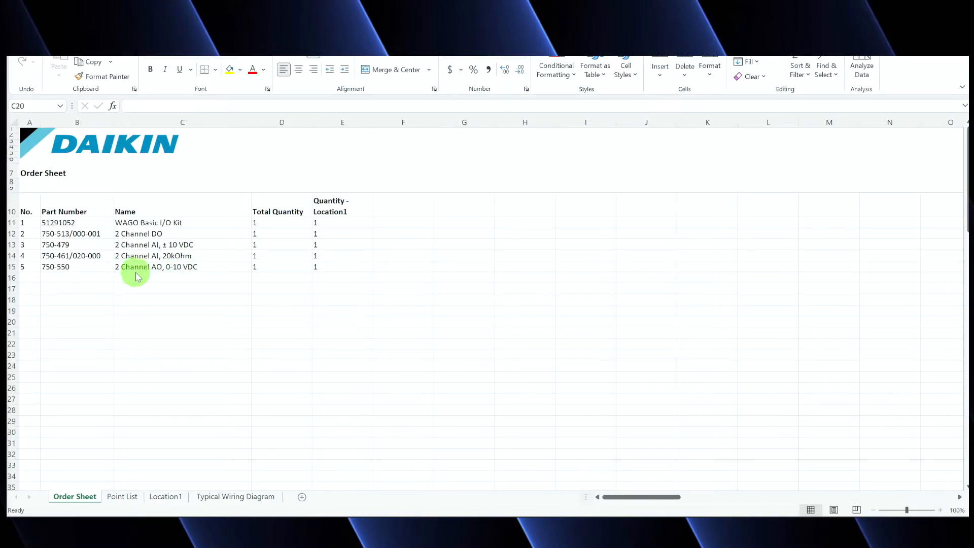
pyautogui.click(123, 497)
pyautogui.click(123, 498)
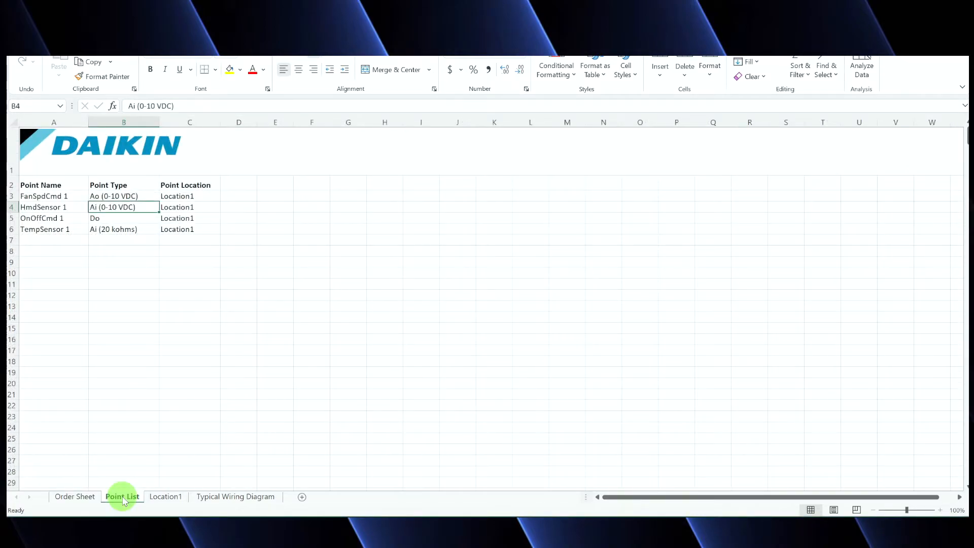
# Examine the point names of the fan speed command, humidity sensor, on/off command and temperature sensor in the Point List.
pyautogui.click(74, 196)
pyautogui.click(76, 207)
pyautogui.click(76, 218)
pyautogui.click(76, 229)
pyautogui.click(76, 196)
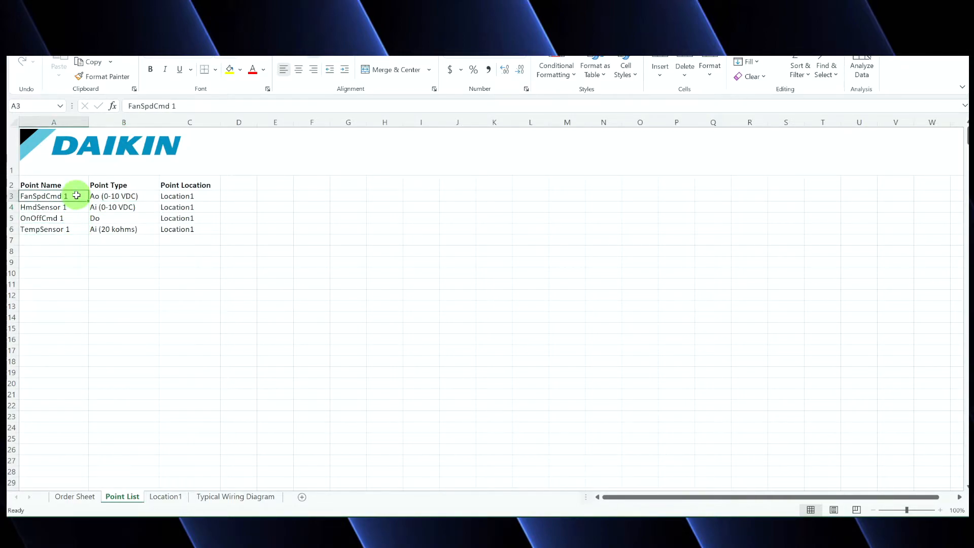
pyautogui.click(79, 207)
pyautogui.click(77, 218)
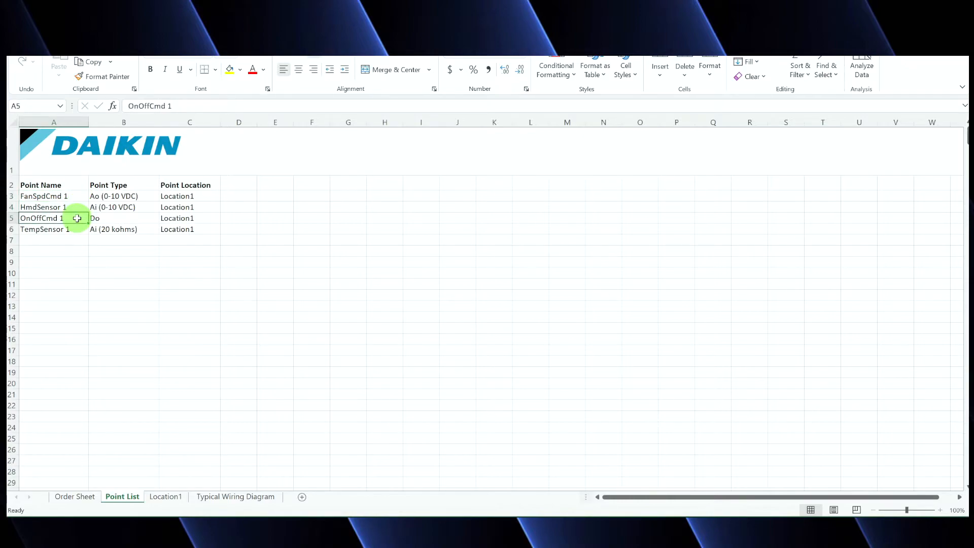
pyautogui.click(76, 229)
pyautogui.moveTo(72, 195); pyautogui.dragTo(70, 229)
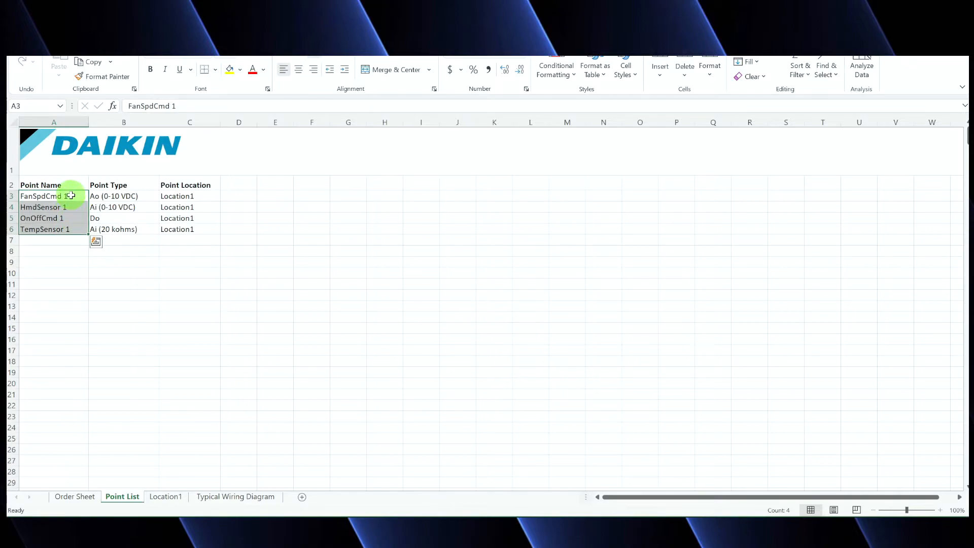
pyautogui.moveTo(70, 195); pyautogui.dragTo(72, 234)
pyautogui.click(71, 252)
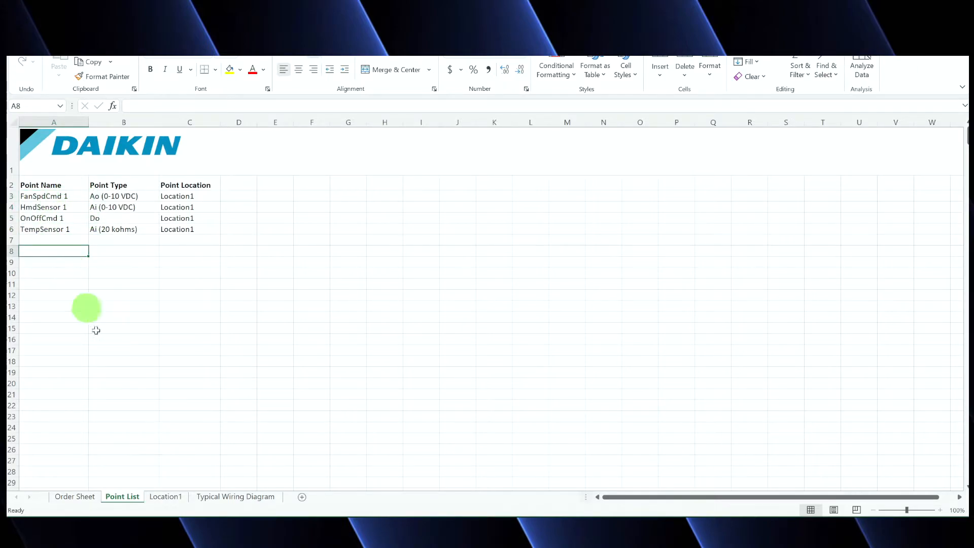
# Review the module, contact and terminal wiring layout on the Location1 sheet down to the End Module.
pyautogui.click(167, 496)
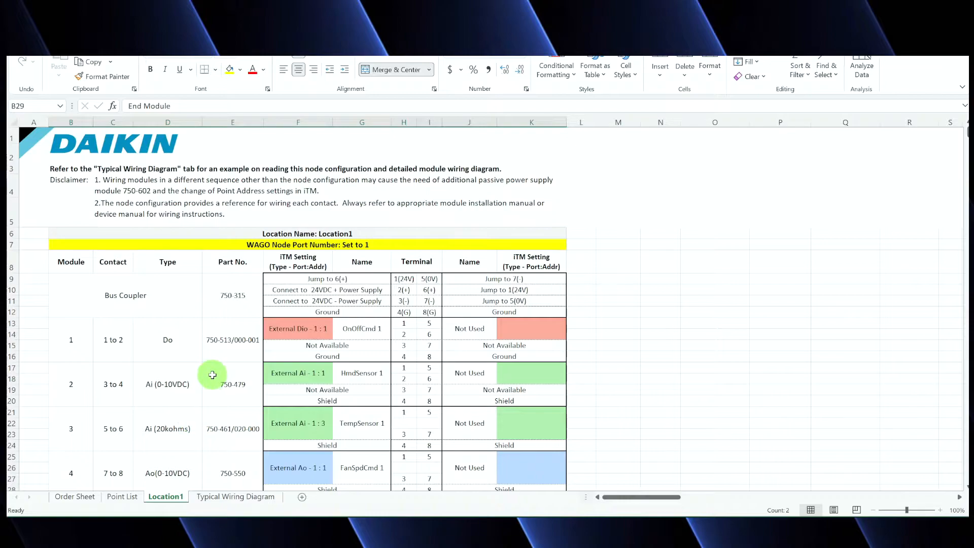
pyautogui.scroll(-1, 213, 365)
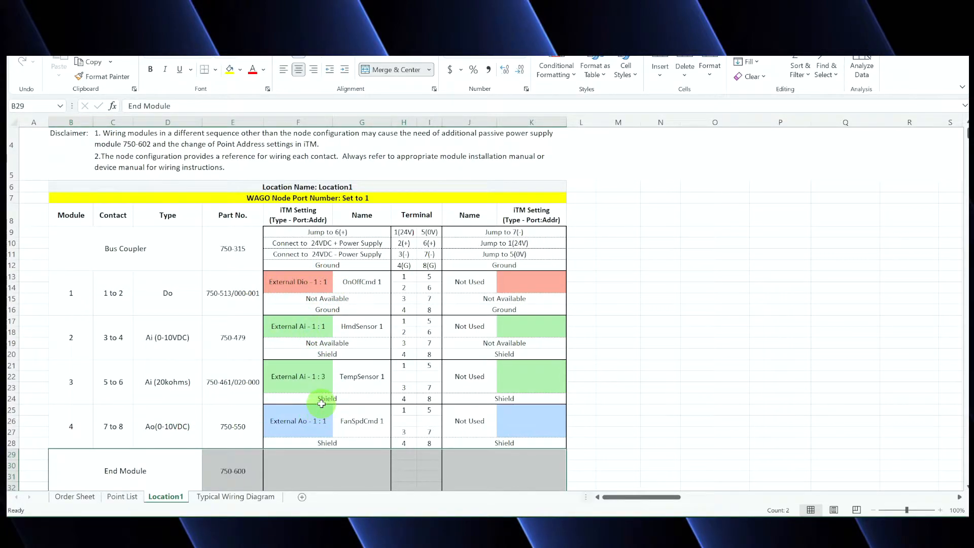
pyautogui.scroll(-3, 321, 404)
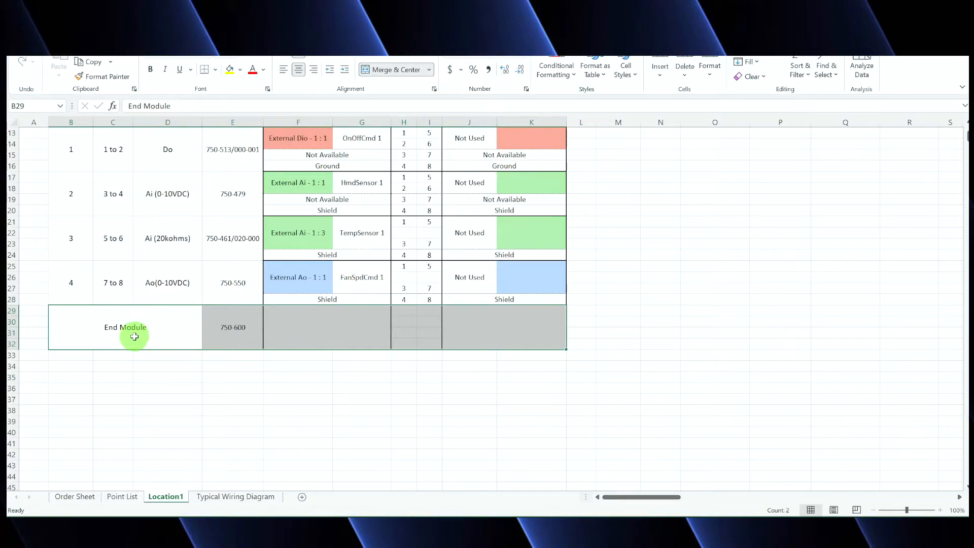
pyautogui.click(618, 334)
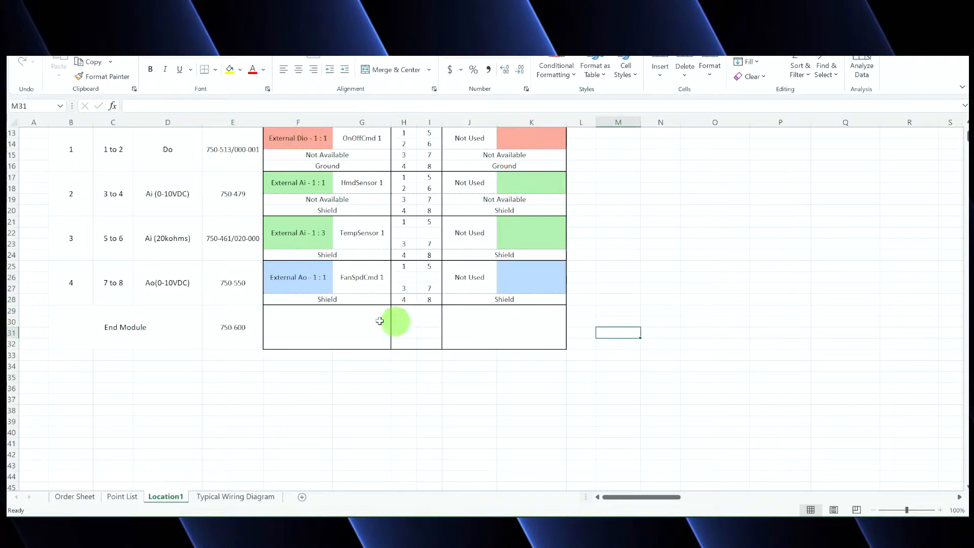
# Bring up the Typical Wiring Diagram sheet and examine the actual module layout and the 750-432 module wiring example.
pyautogui.scroll(4, 646, 352)
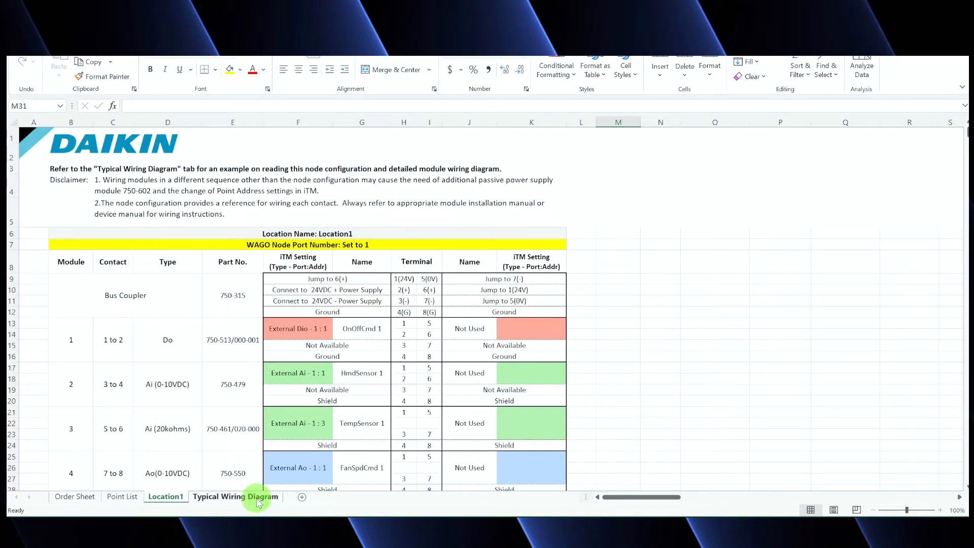
pyautogui.click(258, 500)
pyautogui.scroll(-2, 338, 384)
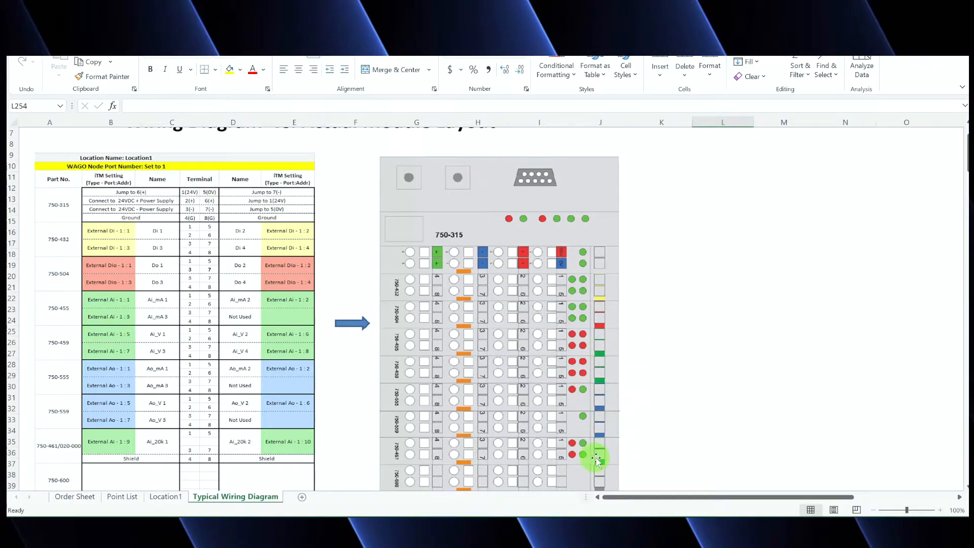
pyautogui.scroll(-1, 361, 363)
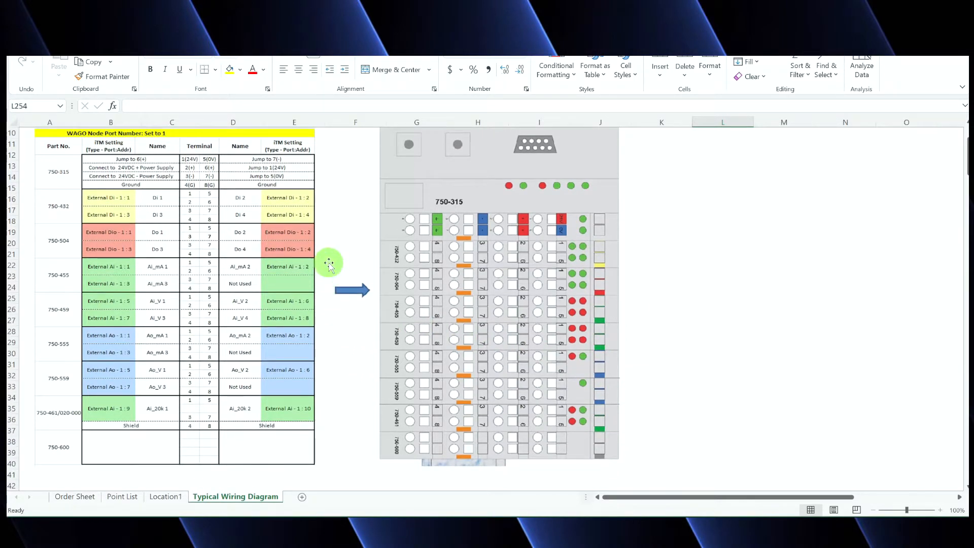
pyautogui.scroll(-11, 329, 264)
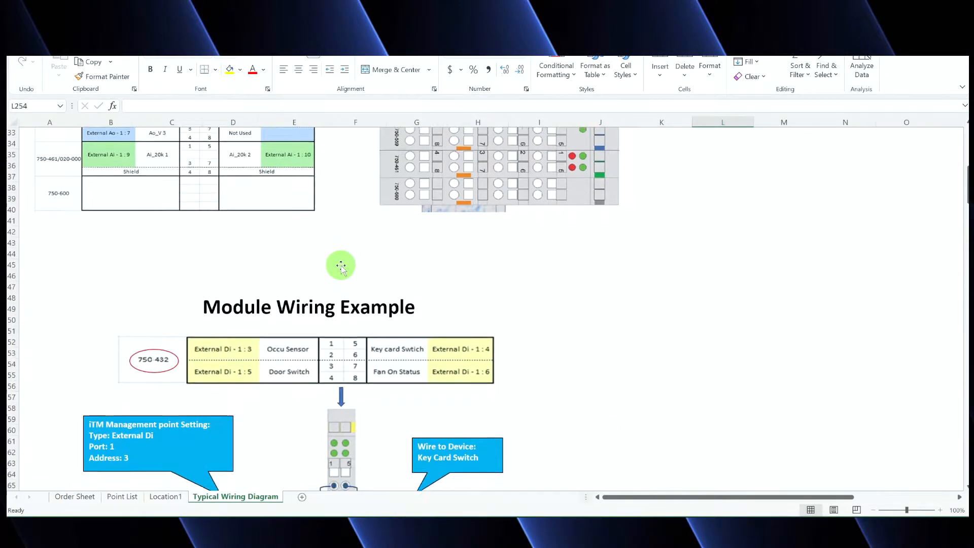
pyautogui.scroll(-1, 341, 267)
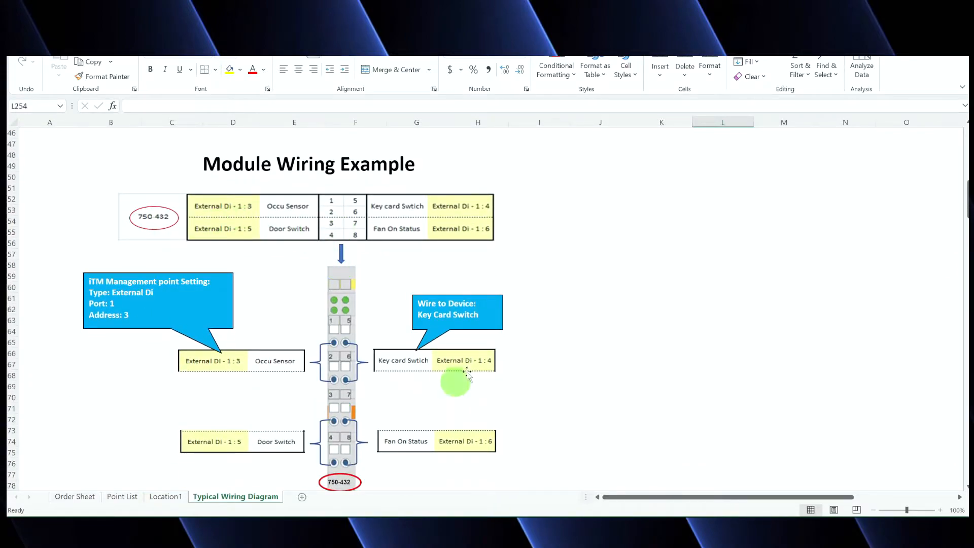
pyautogui.scroll(-12, 291, 338)
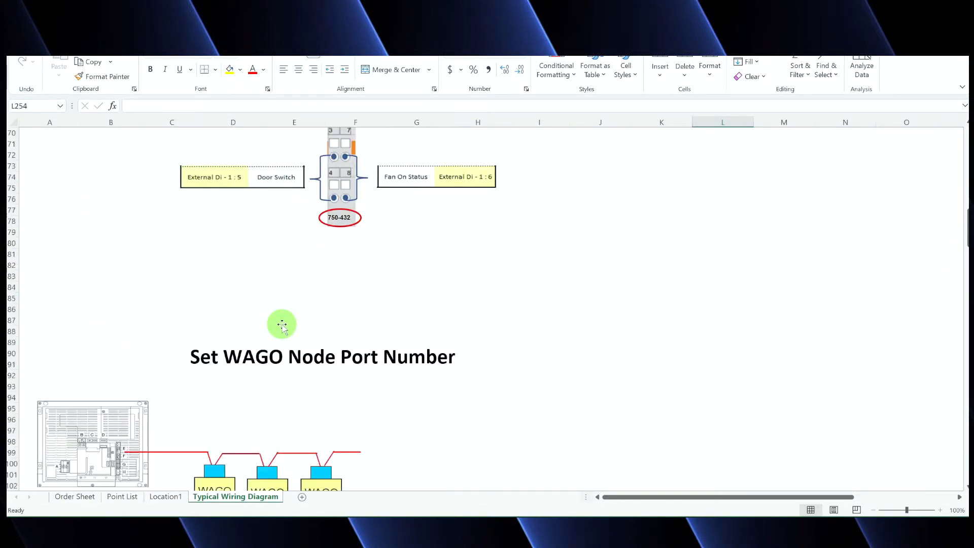
# Examine where the WAGO node port number is set and how the iTM is wired to the WAGO nodes.
pyautogui.scroll(-4, 282, 322)
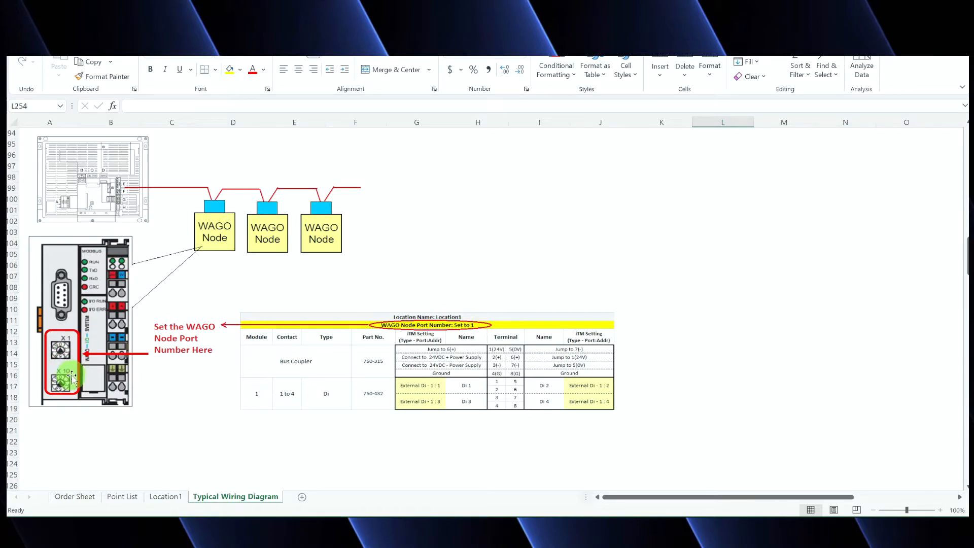
pyautogui.scroll(-11, 216, 394)
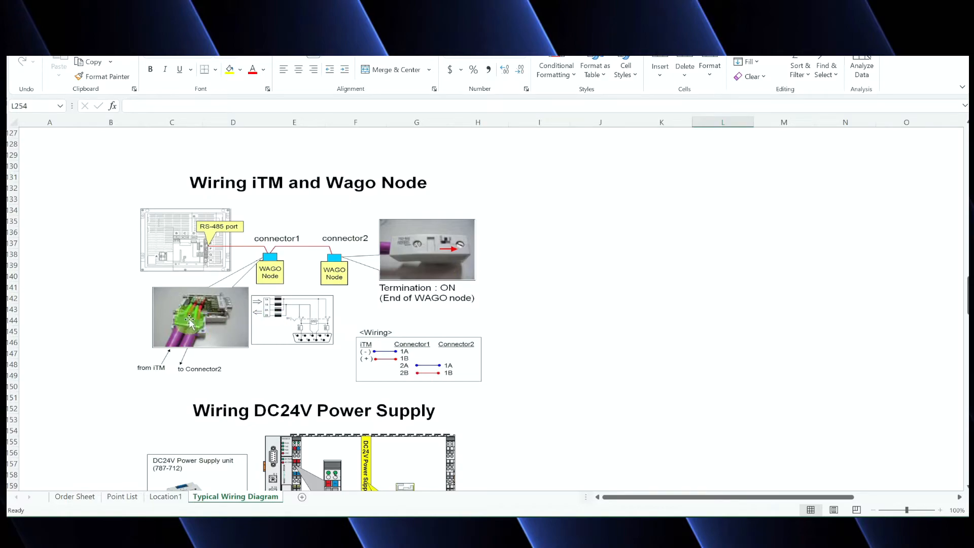
pyautogui.scroll(-1, 212, 317)
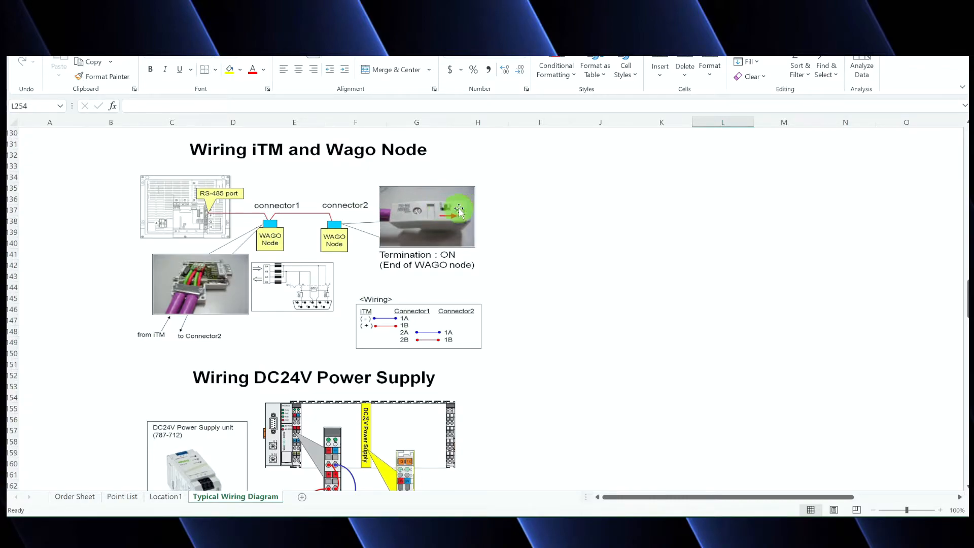
# Study the DC24V power supply wiring, comparing it with the bus coupler picture in the node port number section.
pyautogui.scroll(-3, 351, 312)
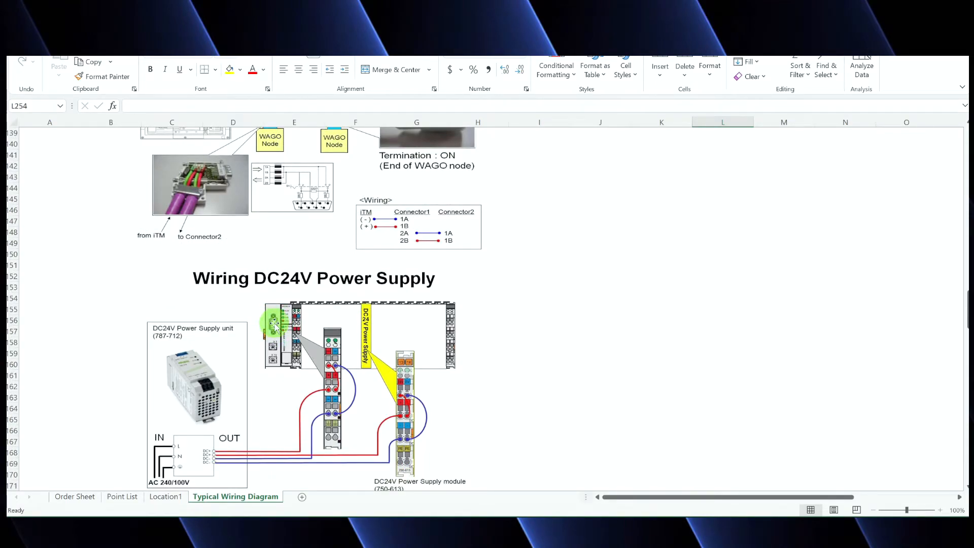
pyautogui.scroll(-2, 275, 328)
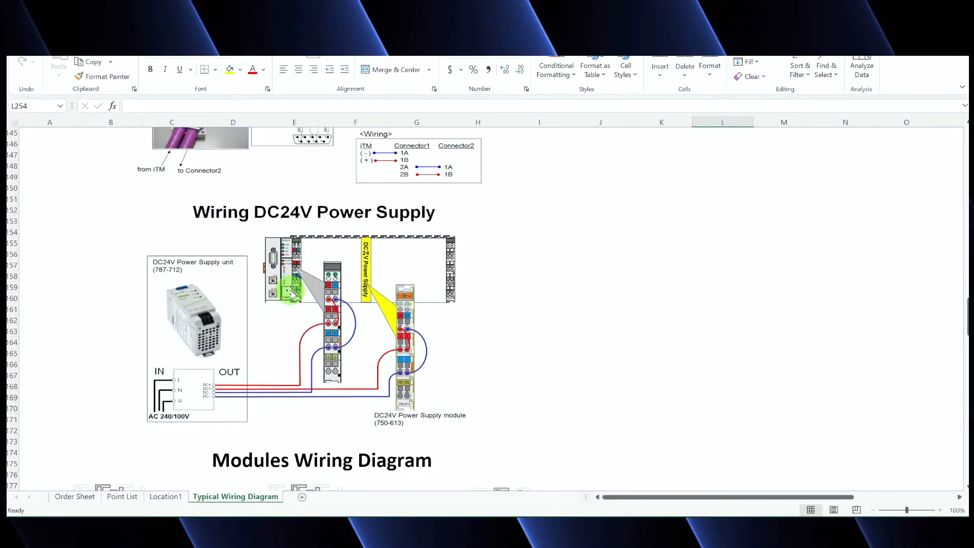
pyautogui.scroll(11, 287, 282)
pyautogui.scroll(5, 287, 283)
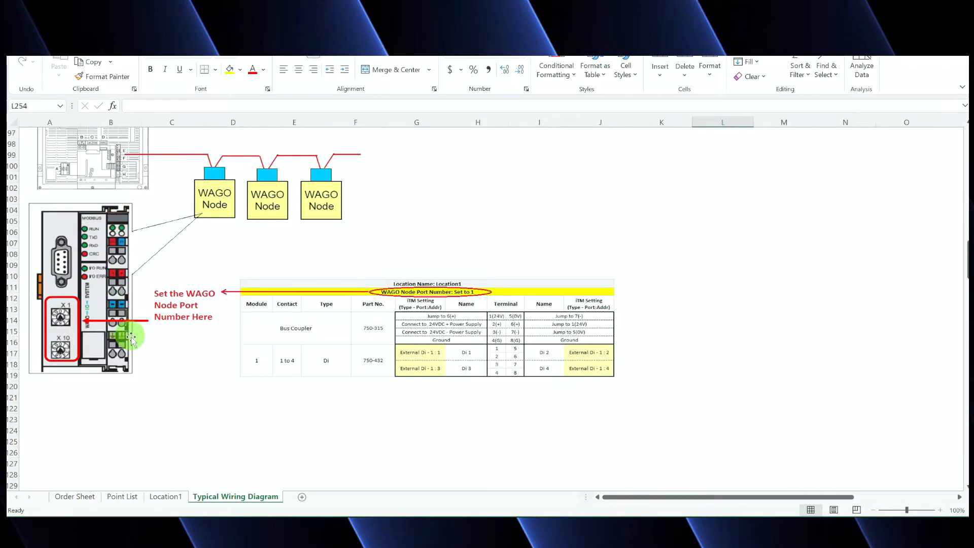
pyautogui.scroll(-15, 239, 359)
pyautogui.scroll(-1, 239, 359)
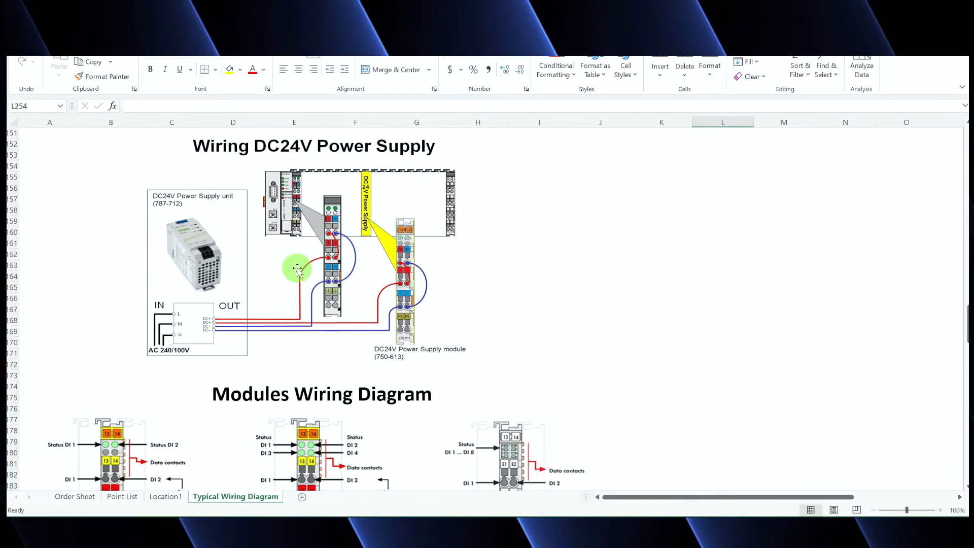
# Check module 1's part number on the Location1 sheet and examine the 750-513/000-001 wiring among the module diagrams.
pyautogui.scroll(-8, 298, 265)
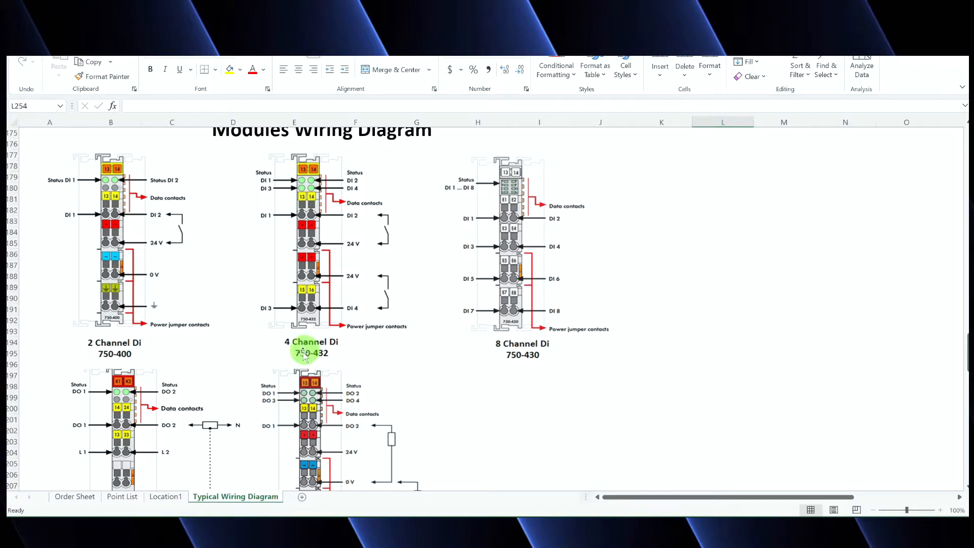
pyautogui.click(166, 496)
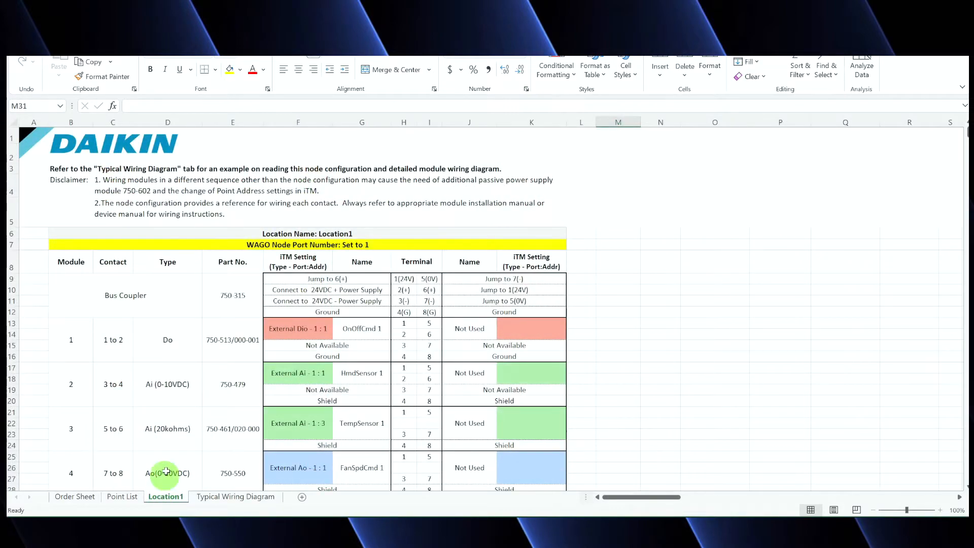
pyautogui.scroll(-2, 166, 457)
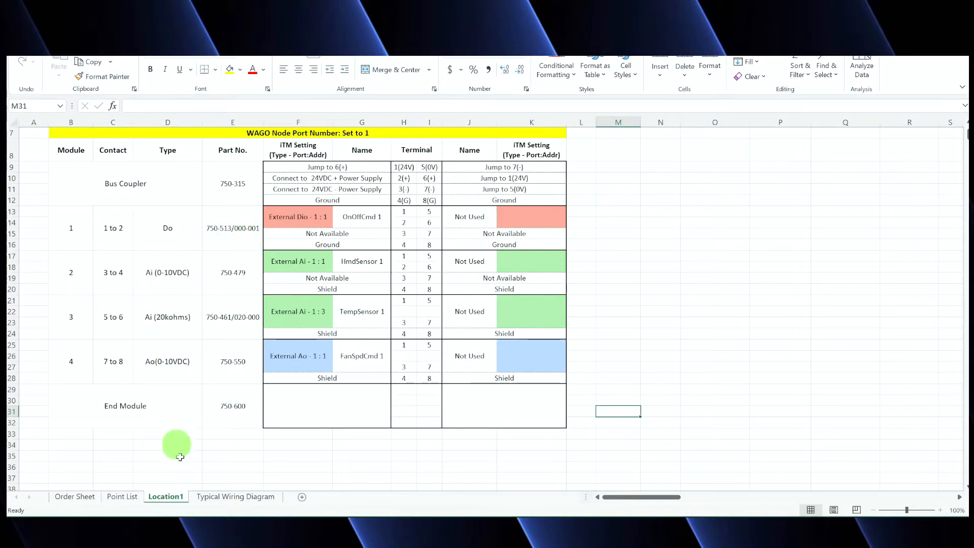
pyautogui.click(208, 497)
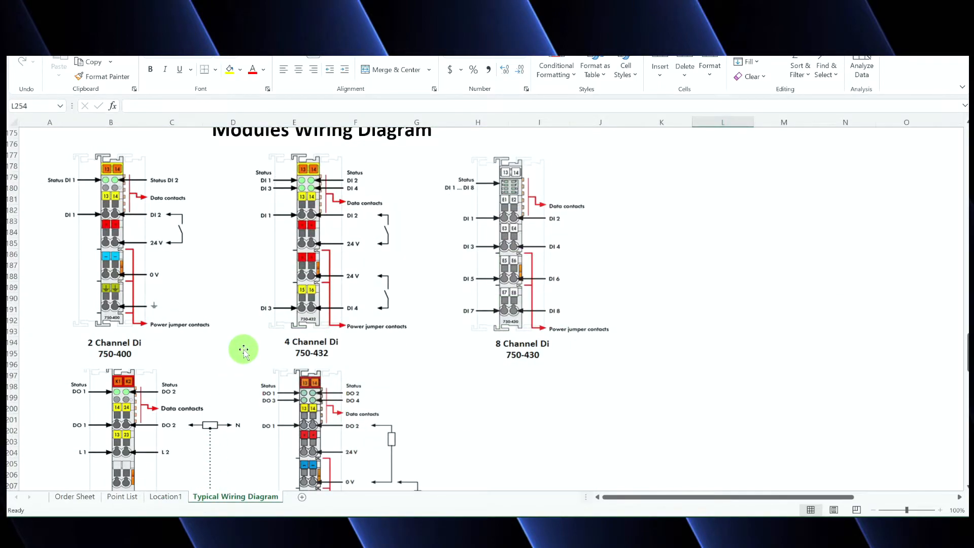
pyautogui.scroll(-5, 244, 351)
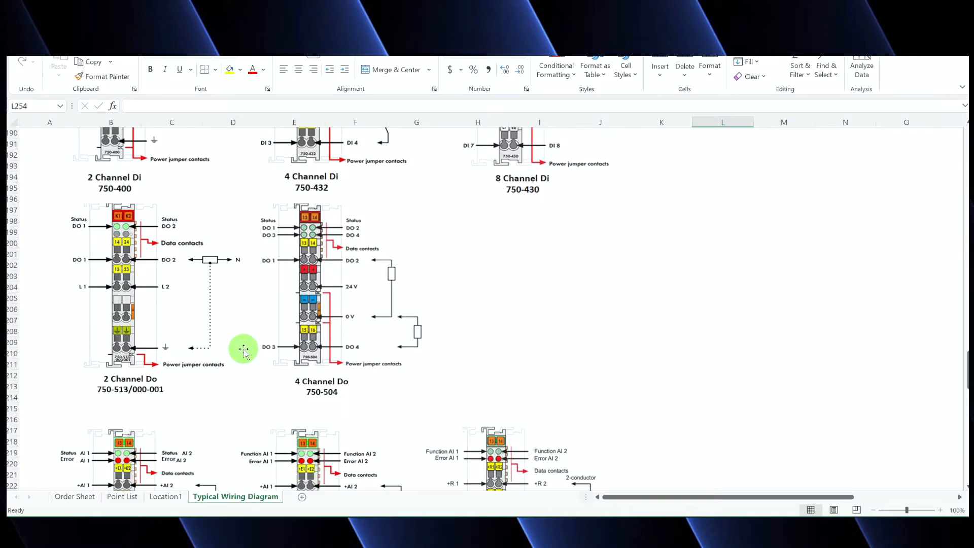
pyautogui.scroll(-1, 244, 352)
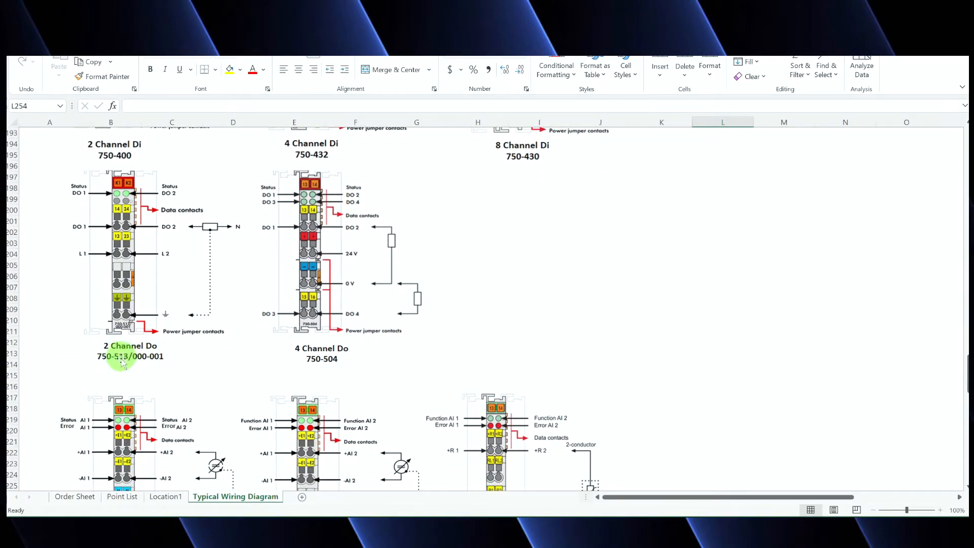
pyautogui.scroll(2, 122, 357)
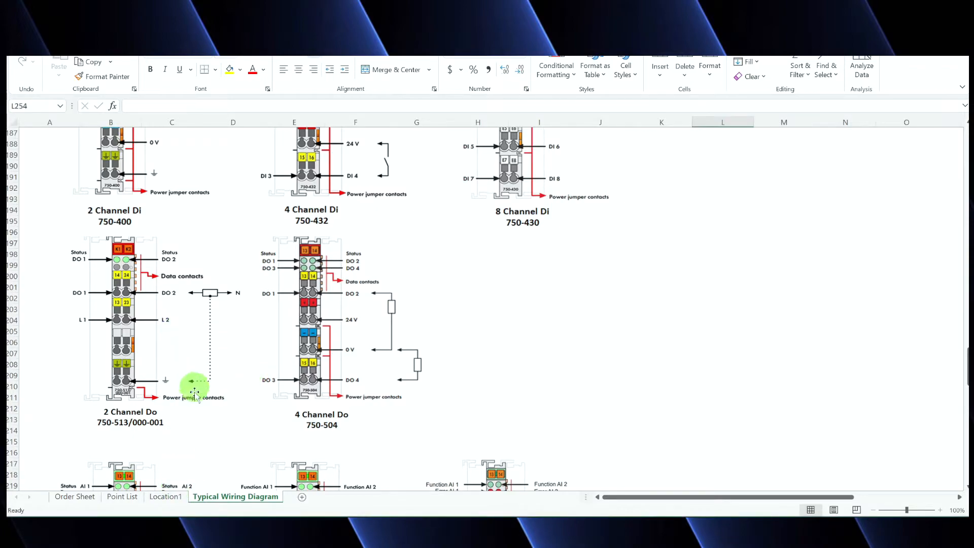
# Check module 2 on the Location1 sheet and examine the wiring diagram of the 750-479 analog input module.
pyautogui.click(173, 494)
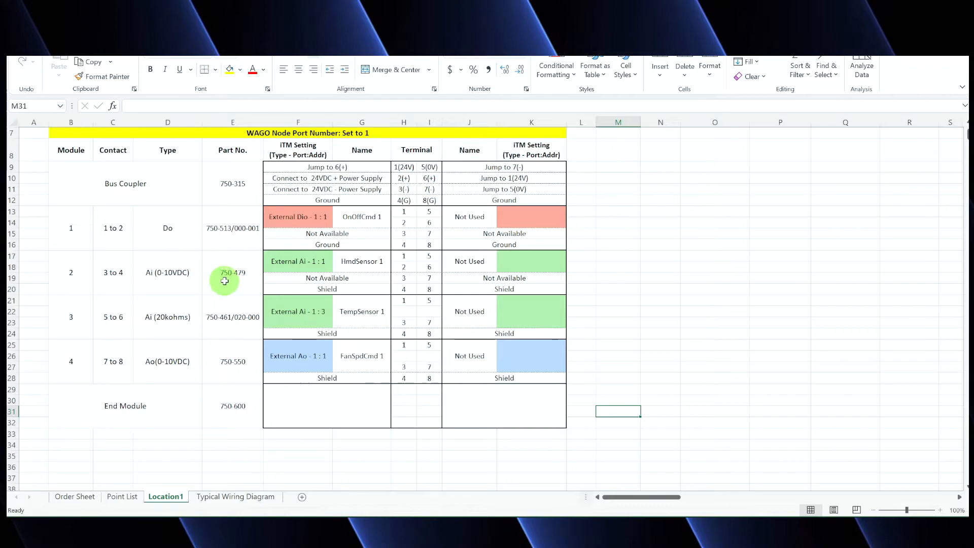
pyautogui.click(218, 497)
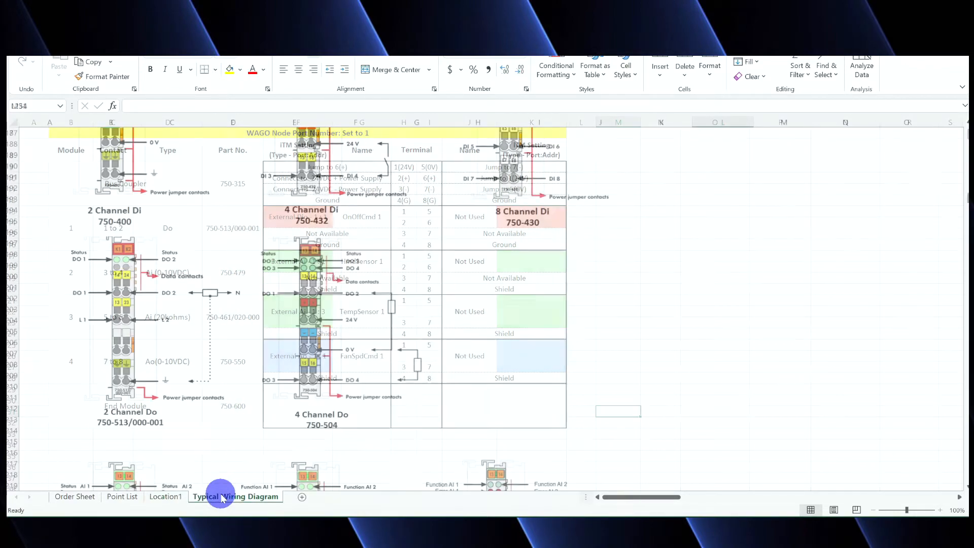
pyautogui.scroll(-9, 244, 374)
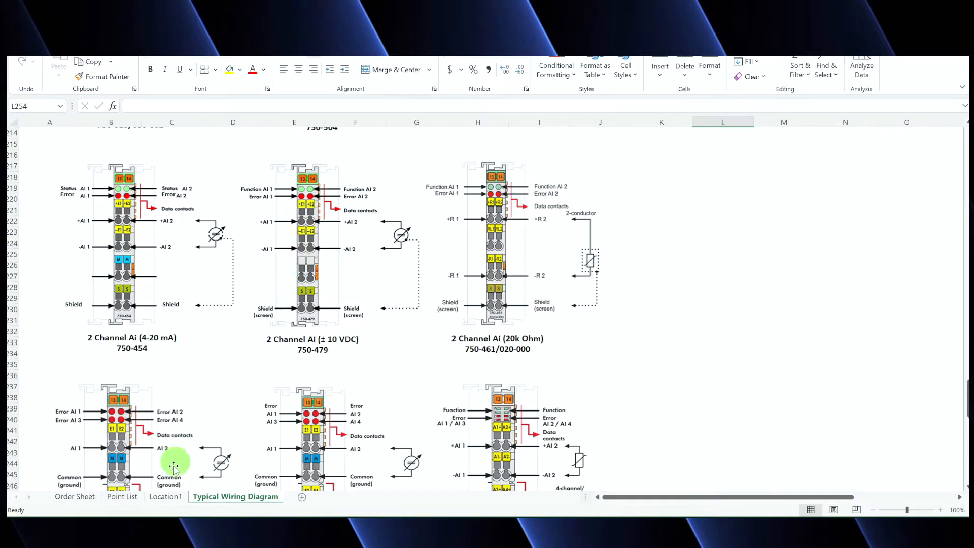
# Check module 3 on the Location1 sheet, examine the 750-461/020-000 wiring diagram, and return to Location1.
pyautogui.click(166, 497)
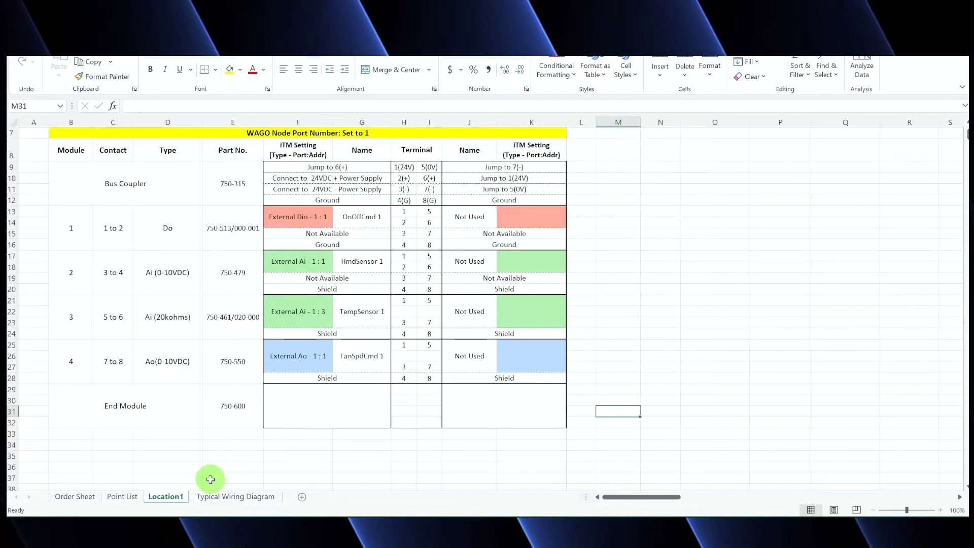
pyautogui.click(217, 496)
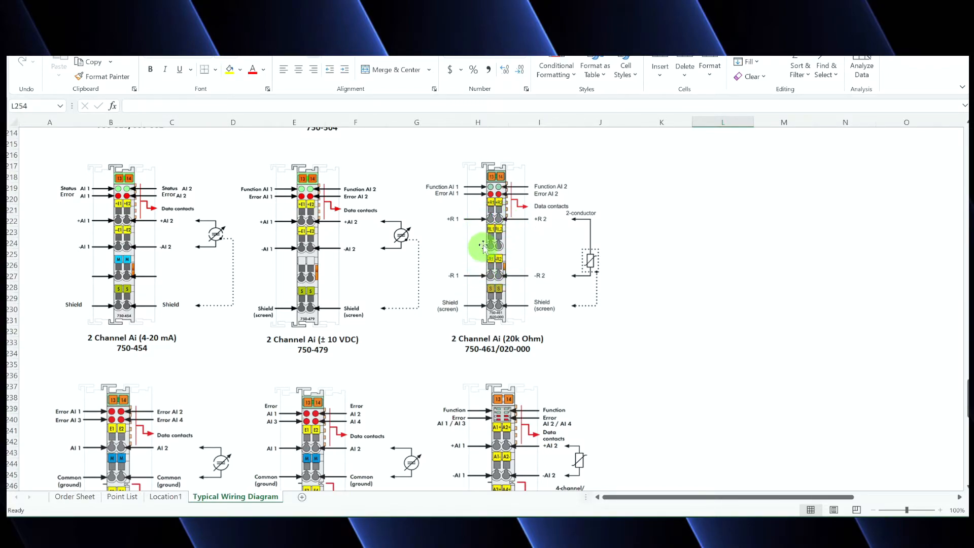
pyautogui.click(170, 497)
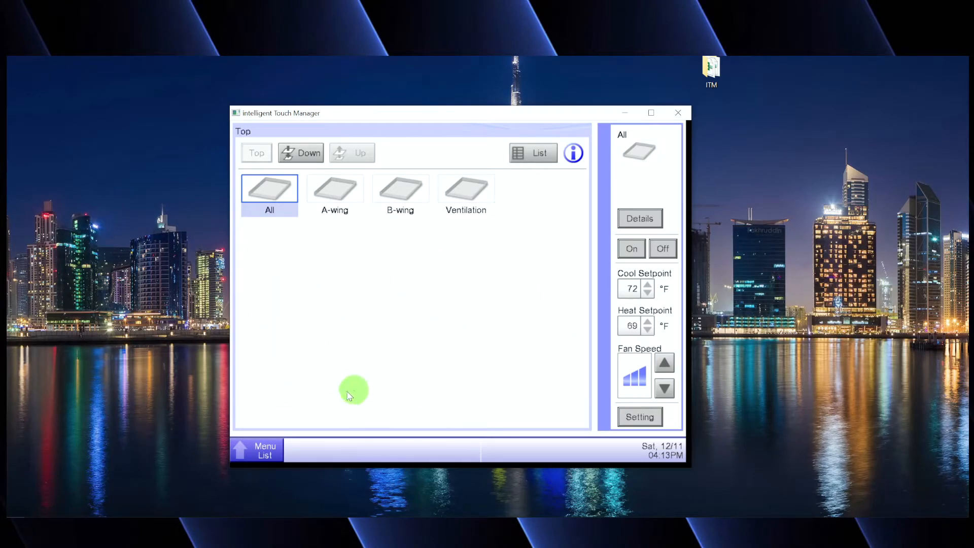
# In the intelligent Touch Manager, open the Menu List and enter service login to reach the Service Settings.
pyautogui.click(263, 461)
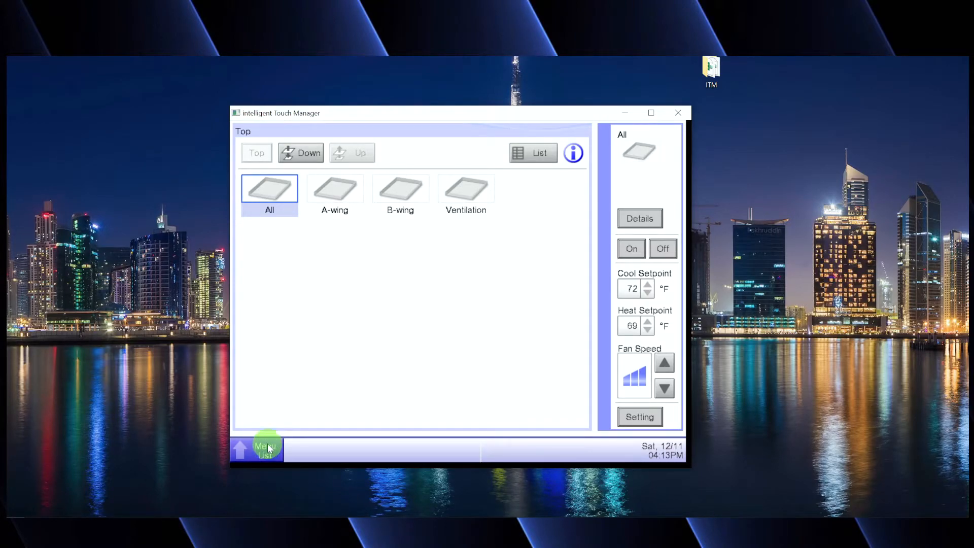
pyautogui.click(266, 449)
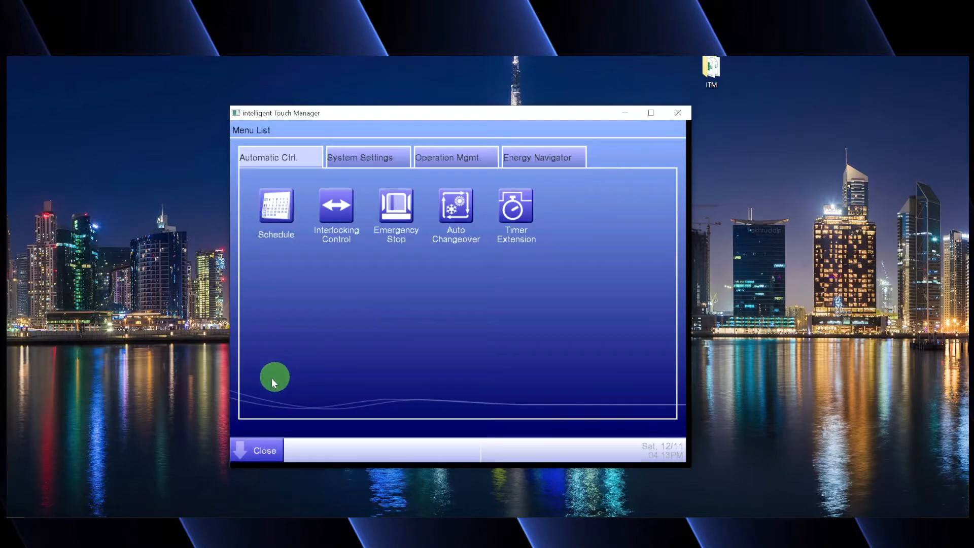
pyautogui.click(240, 126)
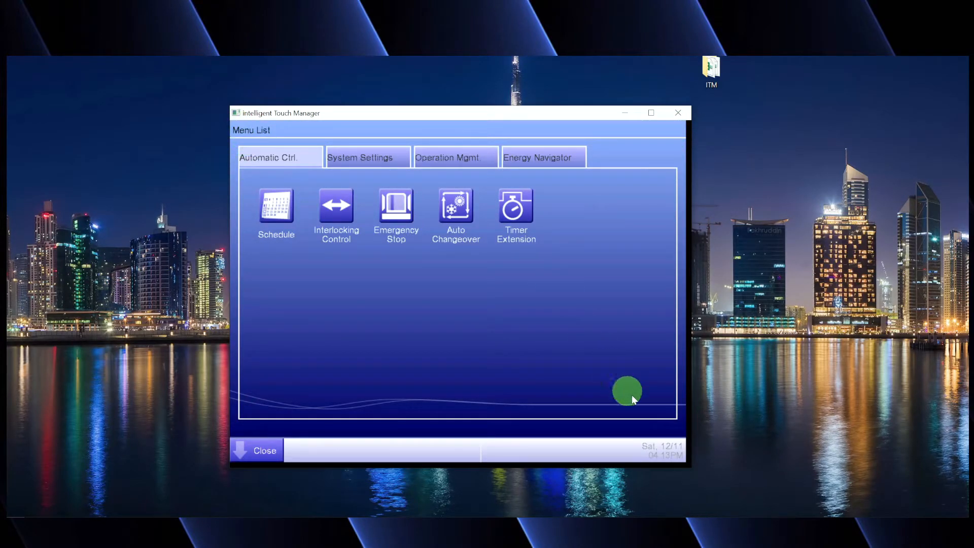
pyautogui.click(678, 429)
pyautogui.click(574, 400)
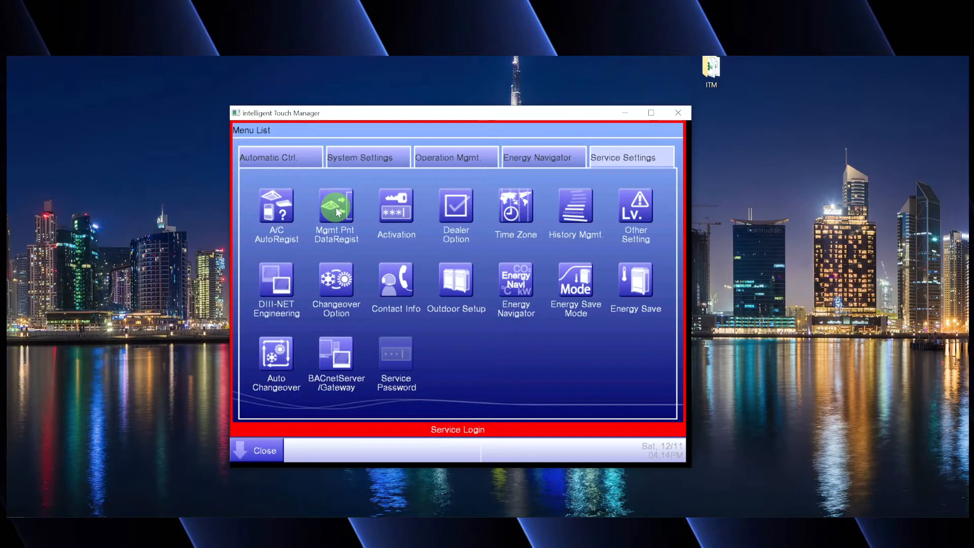
# Open the management point data registration and add a new point of the External Di type.
pyautogui.click(336, 209)
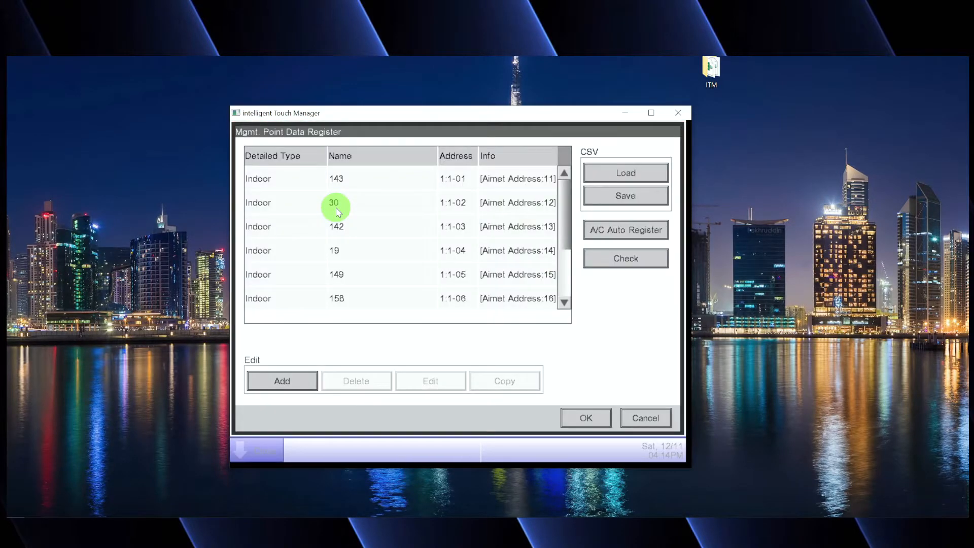
pyautogui.click(564, 303)
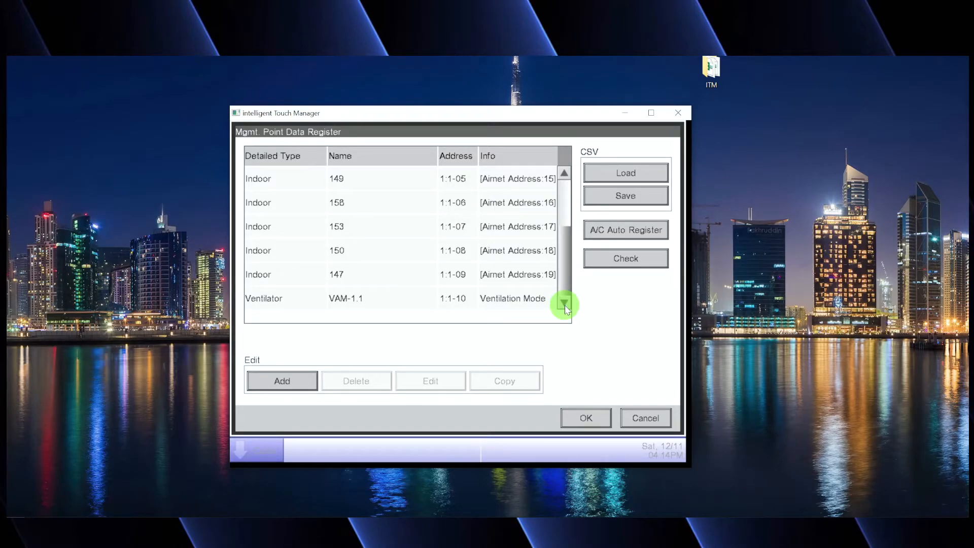
pyautogui.click(287, 383)
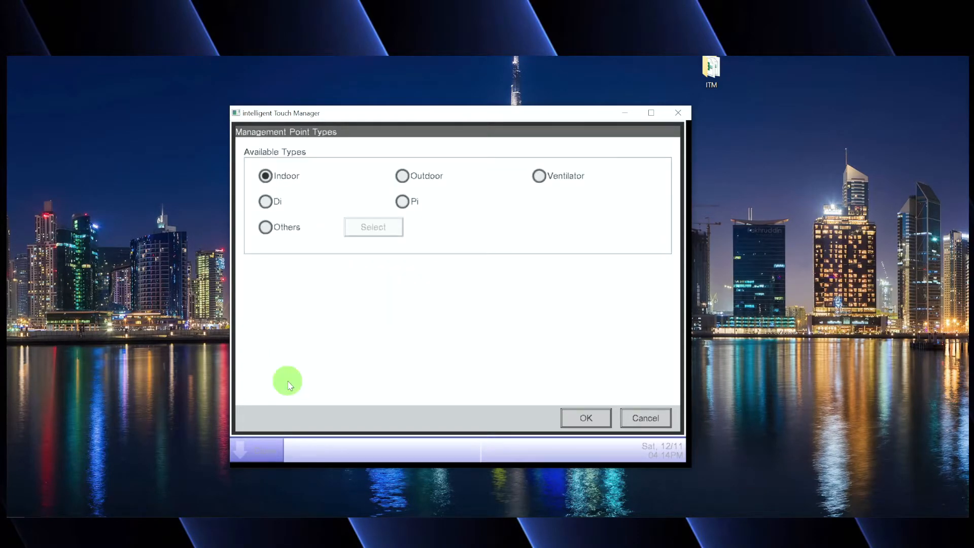
pyautogui.click(265, 227)
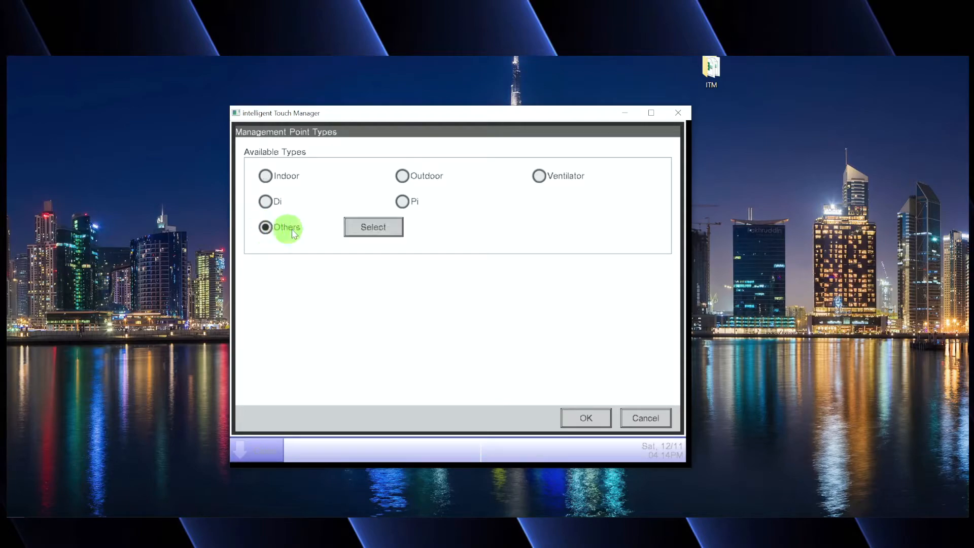
pyautogui.click(379, 231)
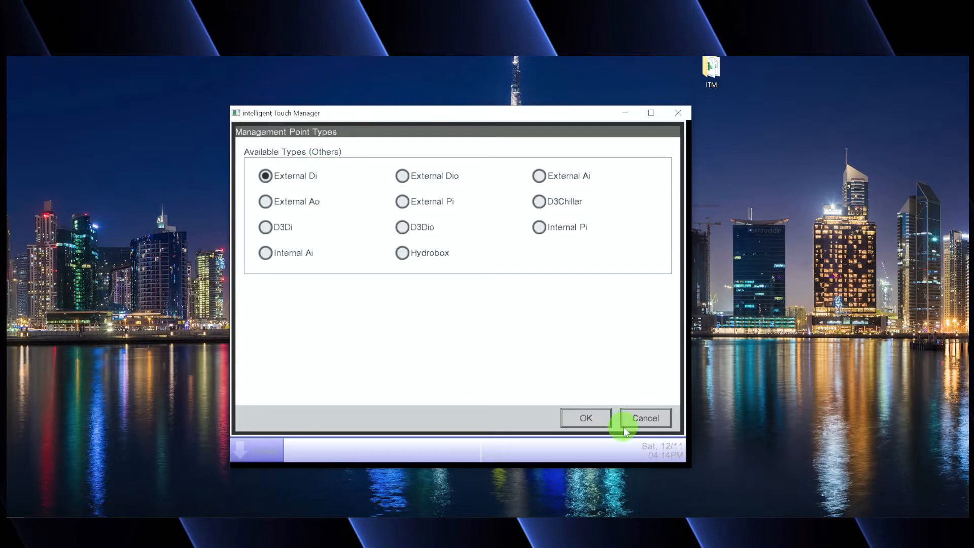
pyautogui.click(595, 419)
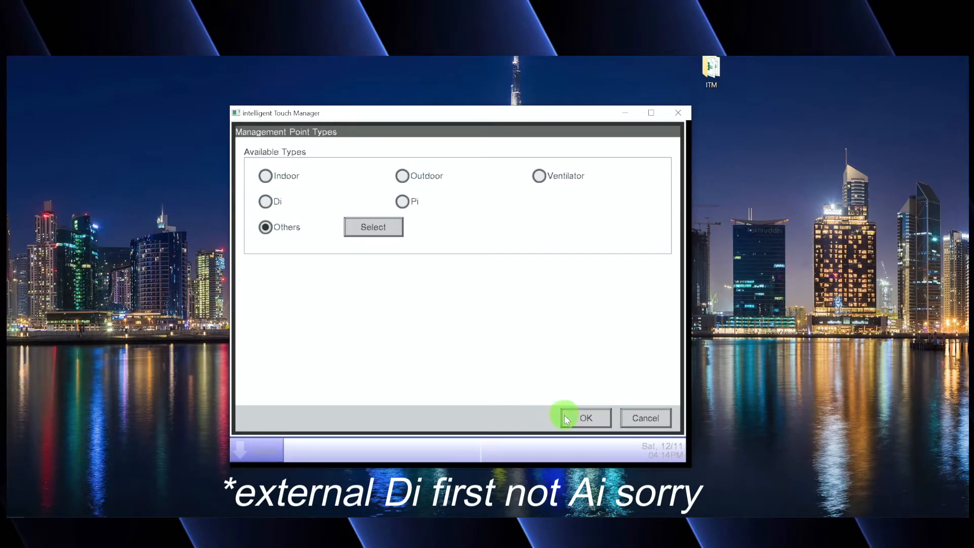
pyautogui.click(574, 418)
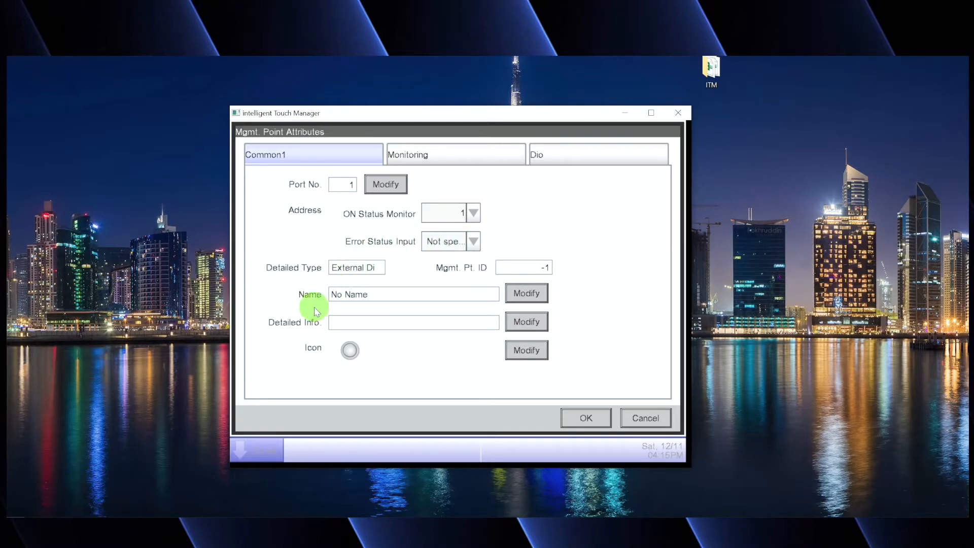
# Name the External Di management point Lighting.
pyautogui.click(522, 293)
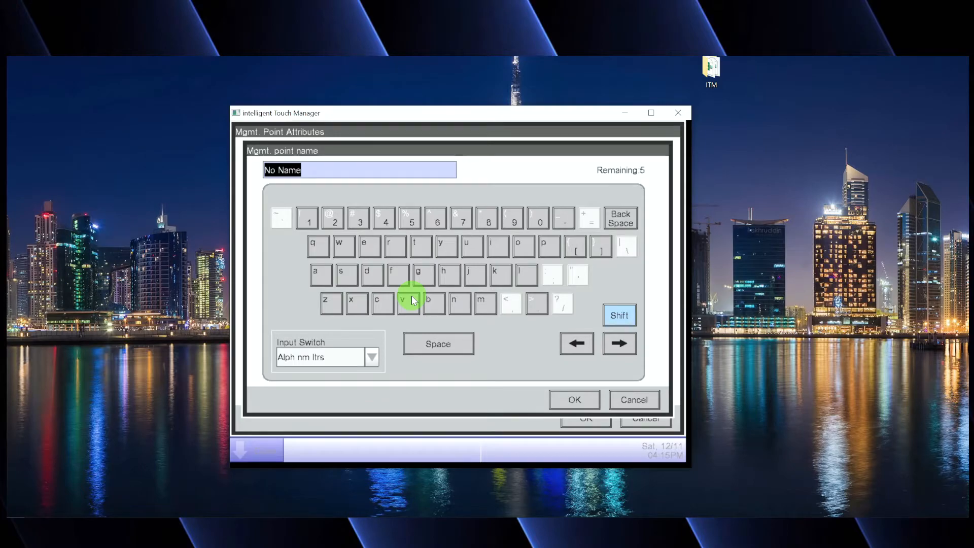
pyautogui.write('Lighting')
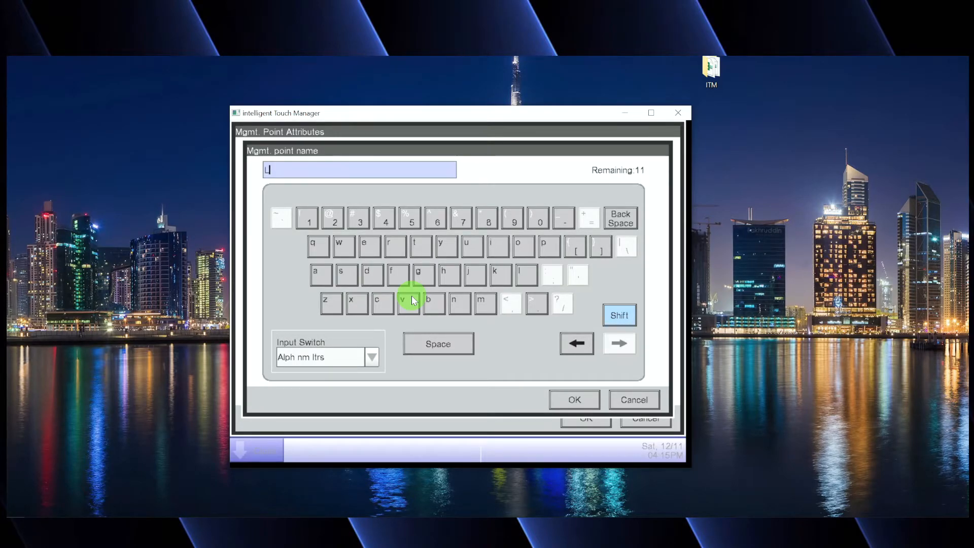
pyautogui.click(556, 403)
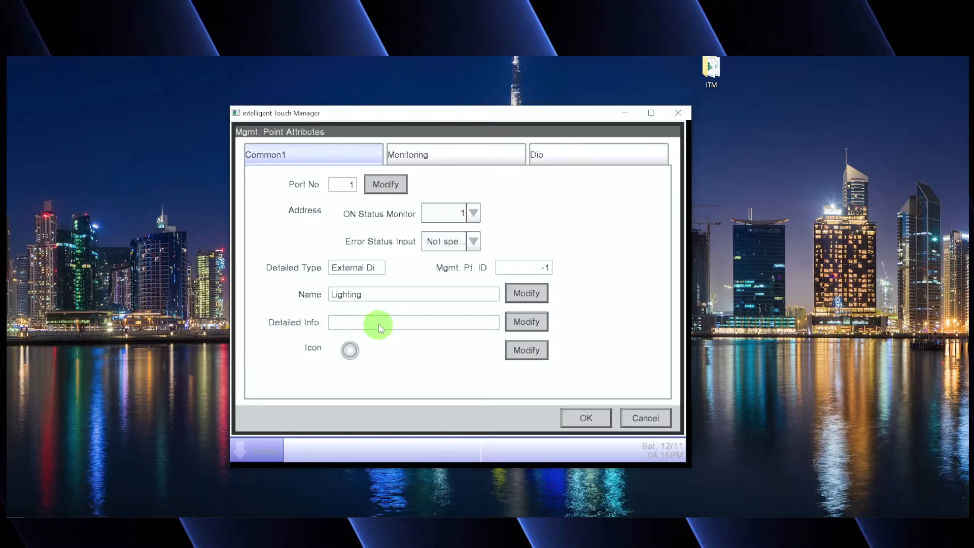
# Assign the Light4 icon (ID 504) to the Lighting point.
pyautogui.click(526, 350)
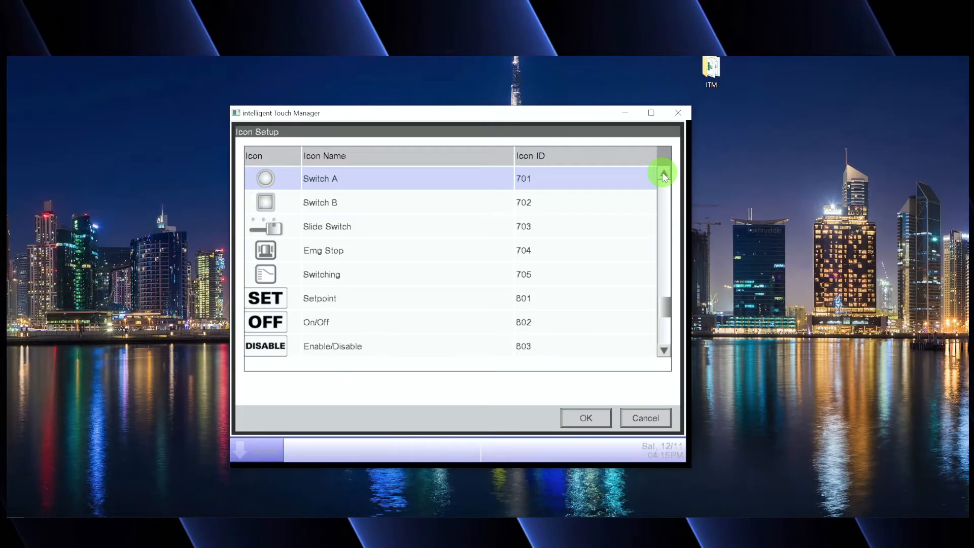
pyautogui.click(665, 175)
pyautogui.click(665, 175)
pyautogui.click(664, 175)
pyautogui.click(665, 175)
pyautogui.click(665, 175)
pyautogui.click(664, 175)
pyautogui.click(665, 175)
pyautogui.click(272, 275)
pyautogui.click(665, 173)
pyautogui.click(664, 173)
pyautogui.click(664, 173)
pyautogui.click(664, 173)
pyautogui.click(321, 266)
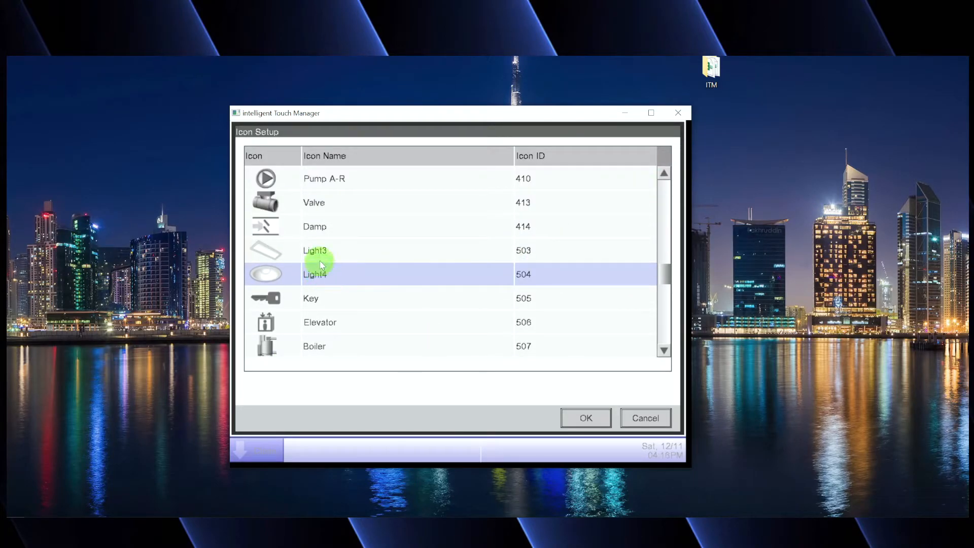
pyautogui.click(578, 421)
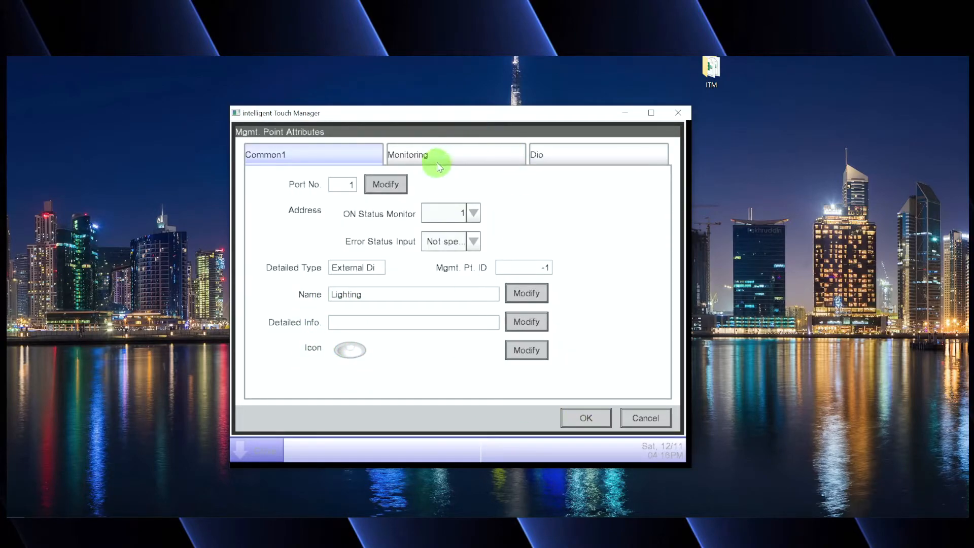
# Review the Lighting point's communication error monitoring and Dio attributes, and accept the point with its default settings.
pyautogui.click(459, 162)
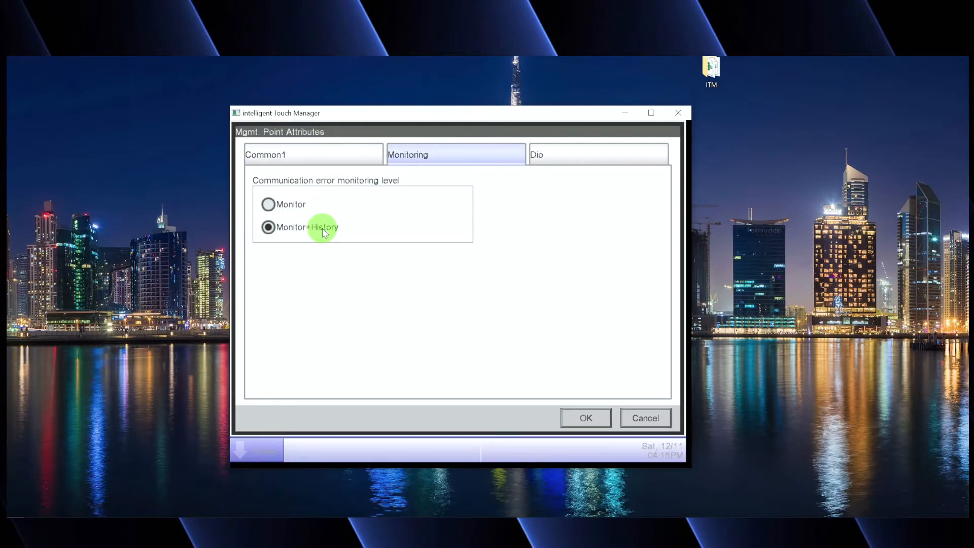
pyautogui.click(580, 157)
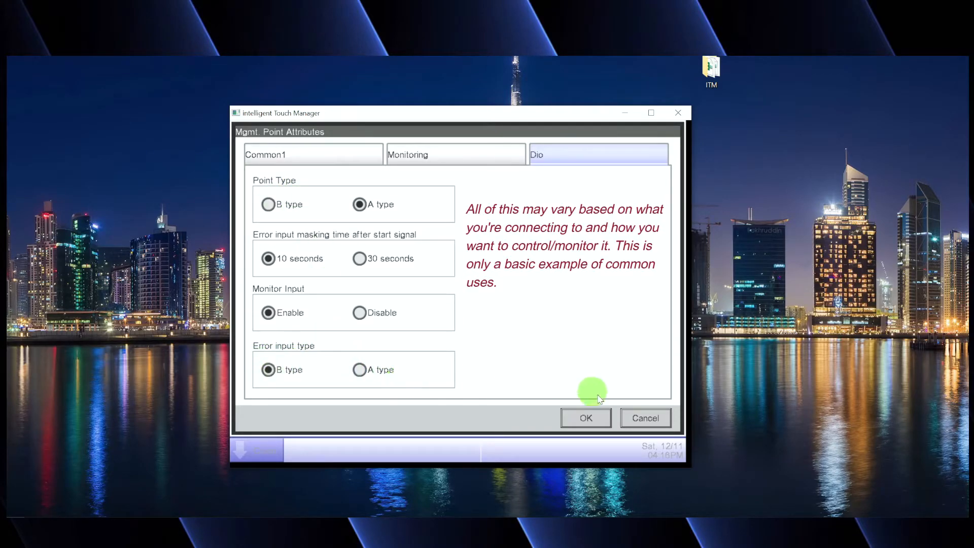
pyautogui.click(589, 418)
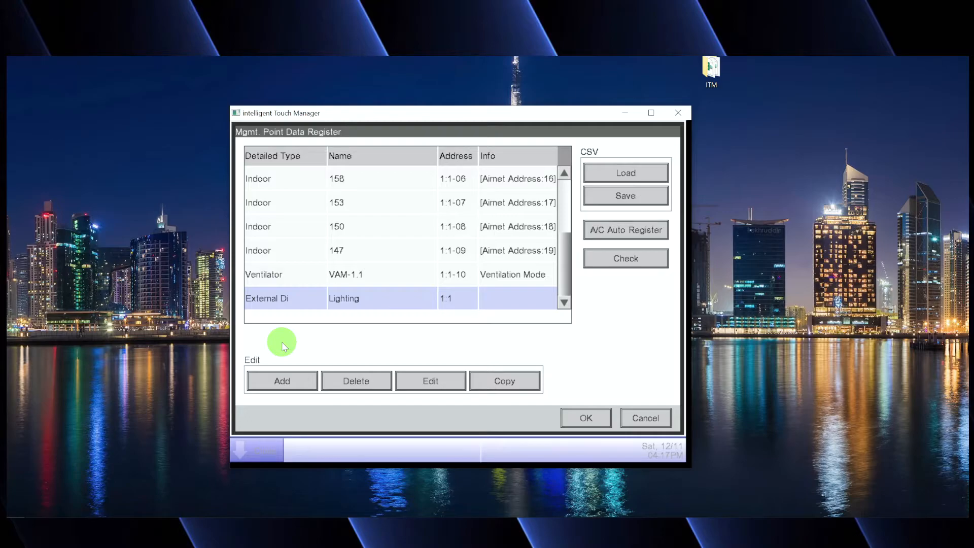
# Add another management point of the External Dio type from the other available types.
pyautogui.click(282, 381)
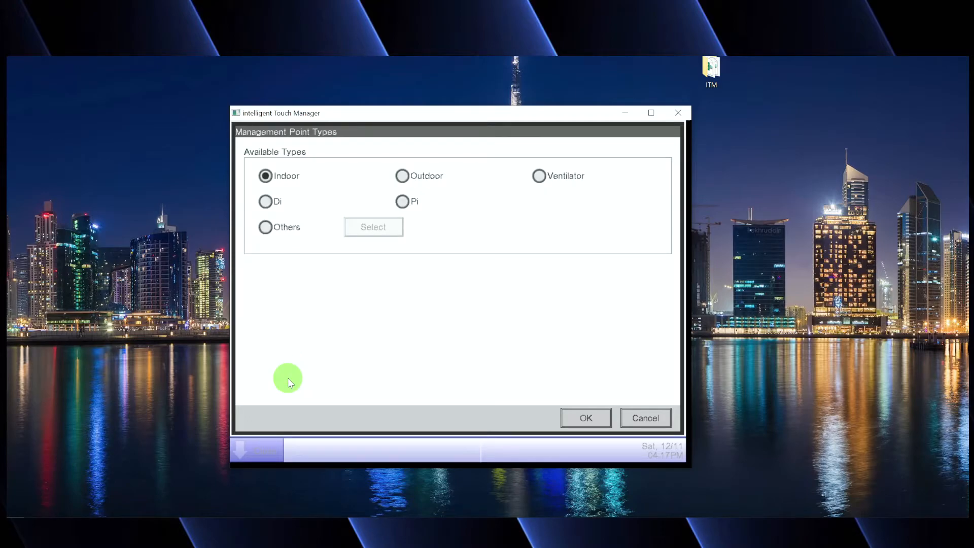
pyautogui.click(285, 226)
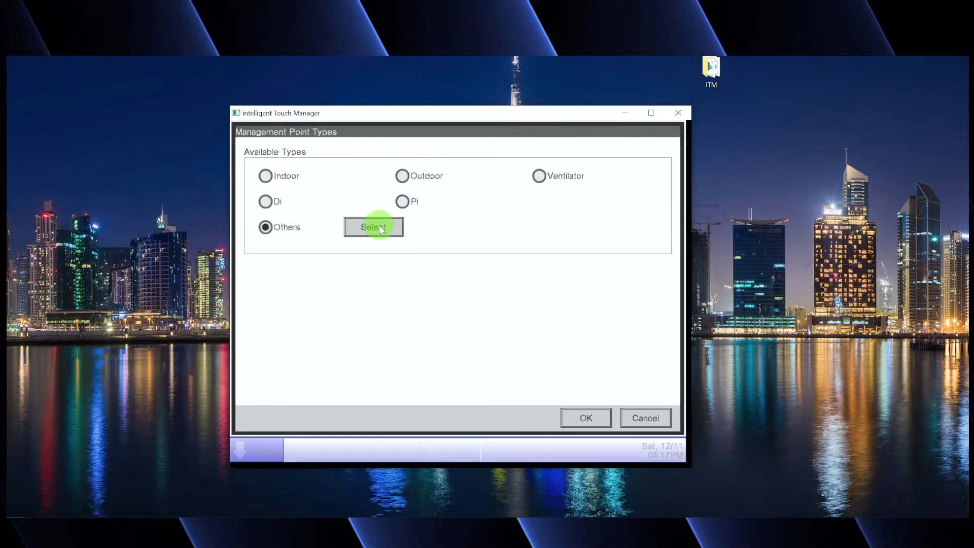
pyautogui.click(379, 227)
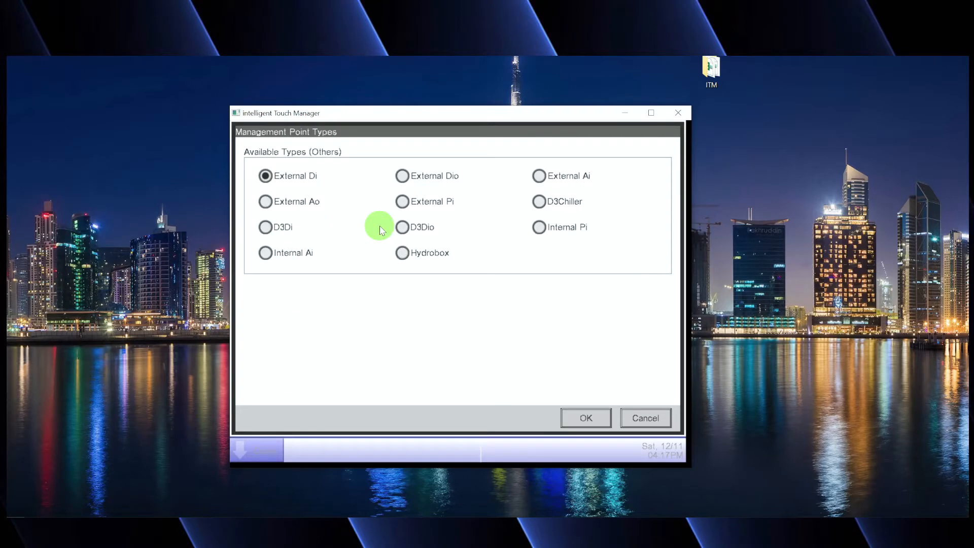
pyautogui.click(404, 178)
pyautogui.click(585, 418)
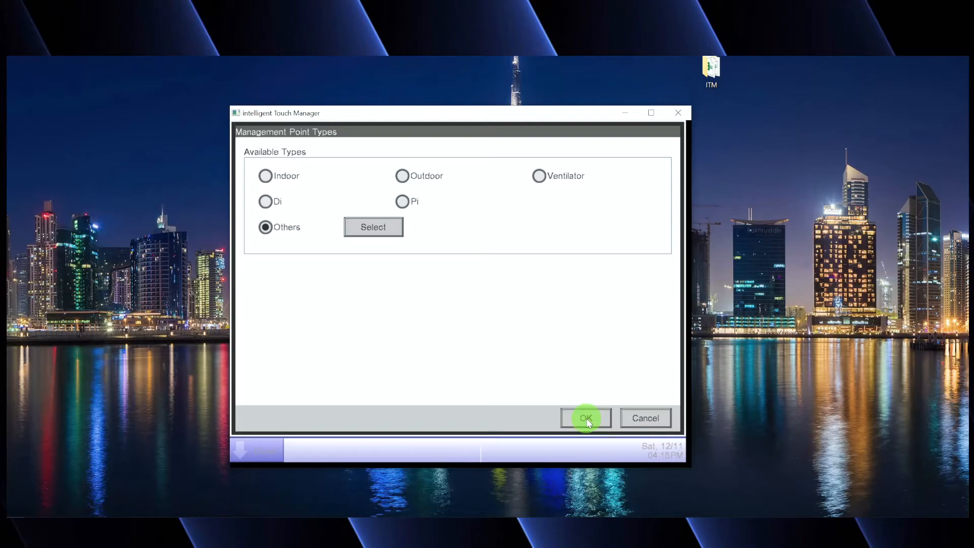
pyautogui.click(586, 418)
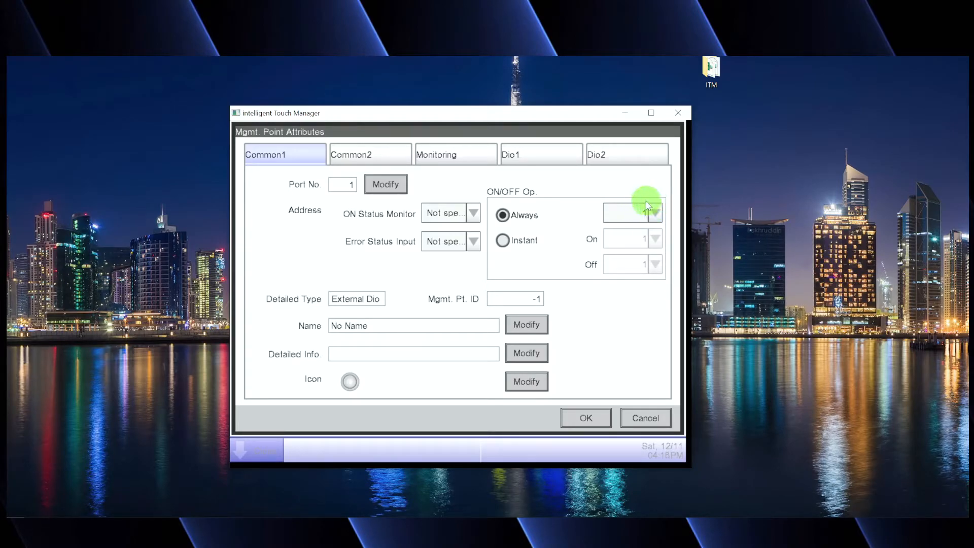
# Name the External Dio management point ERV On-Off.
pyautogui.click(530, 325)
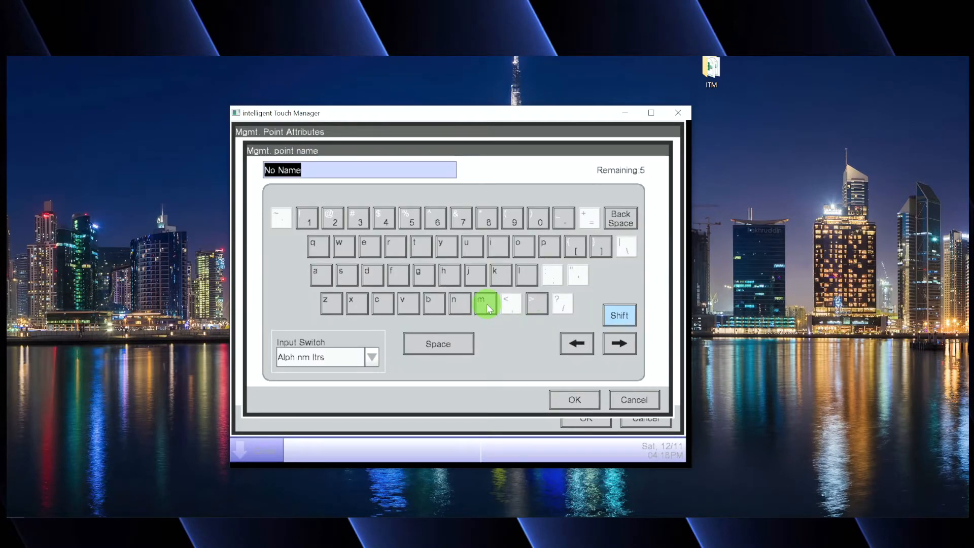
pyautogui.write('ERV Enabl')
pyautogui.press('BackSpace')
pyautogui.press('BackSpace')
pyautogui.press('BackSpace')
pyautogui.press('BackSpace')
pyautogui.press('BackSpace')
pyautogui.press('BackSpace')
pyautogui.write('On-Off')
pyautogui.click(555, 400)
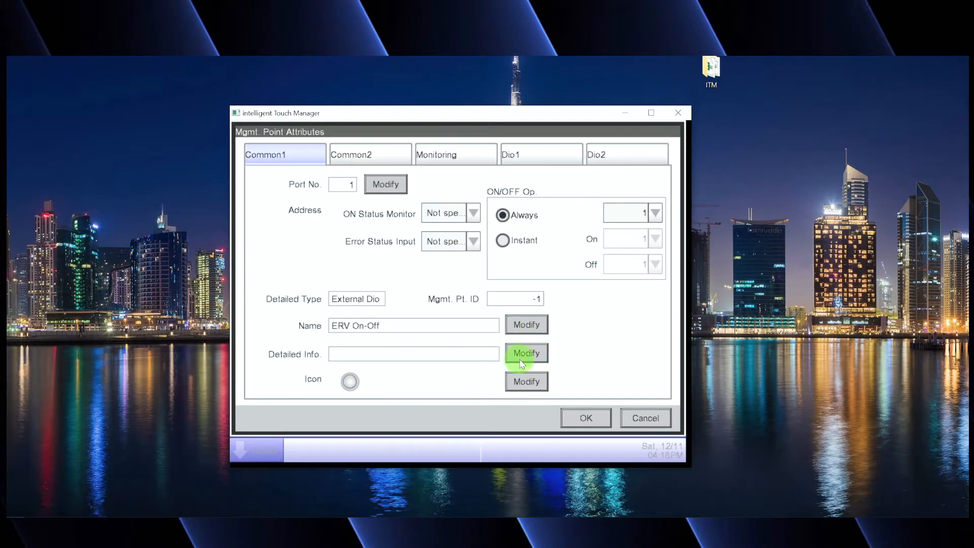
# Assign the Ventilator B icon (ID 202) to the ERV On-Off point.
pyautogui.click(519, 383)
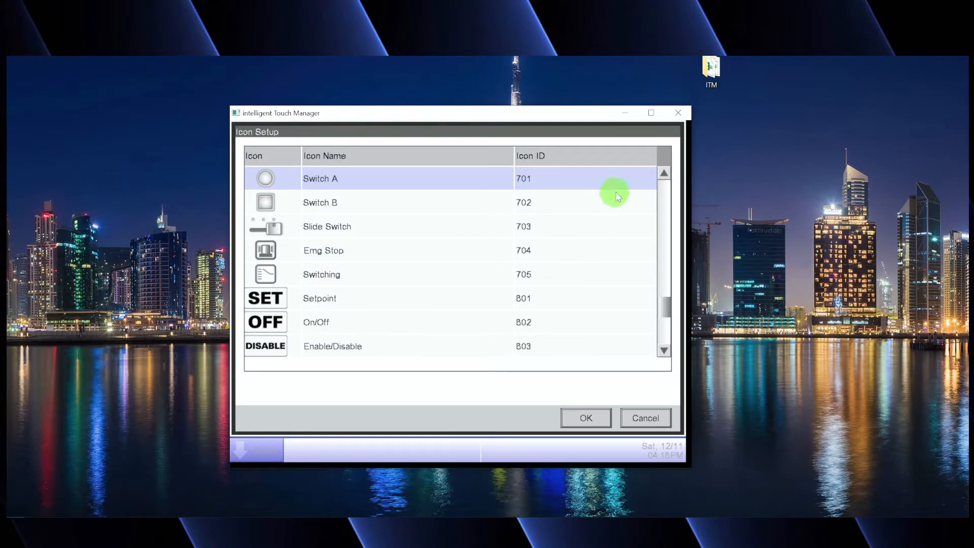
pyautogui.moveTo(663, 173); pyautogui.dragTo(663, 173)
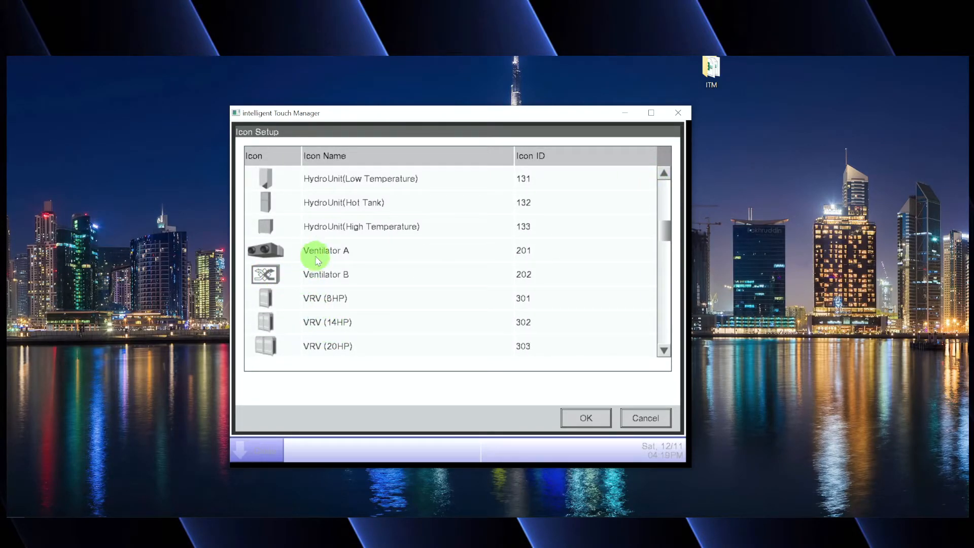
pyautogui.click(319, 276)
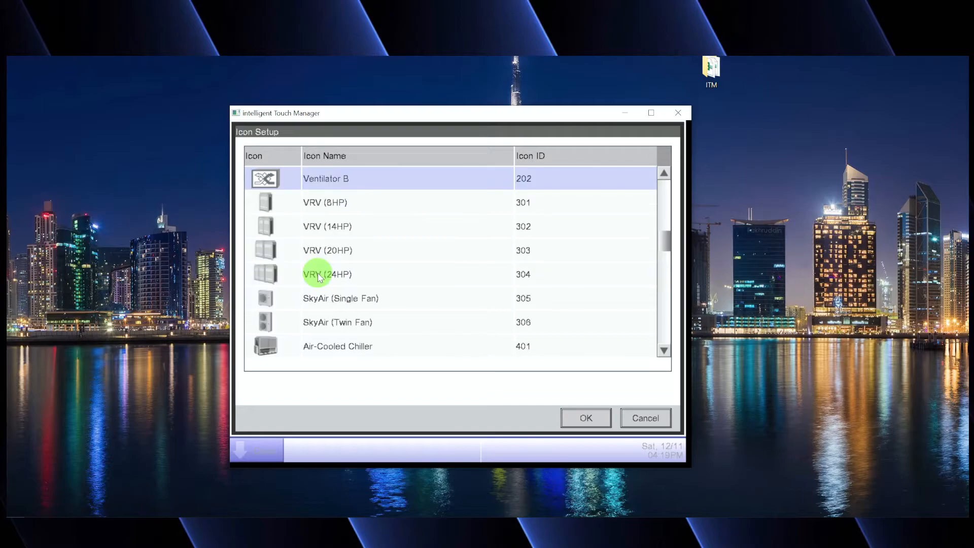
pyautogui.click(569, 418)
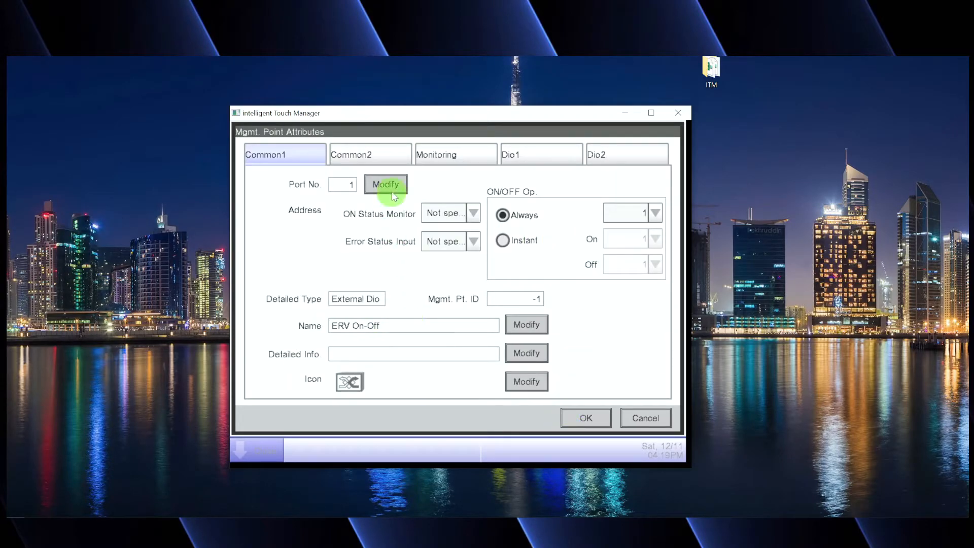
# Review the ERV On-Off point's manual operation, monitoring, Dio1 and Dio2 attributes, and accept the point with its default settings.
pyautogui.click(385, 155)
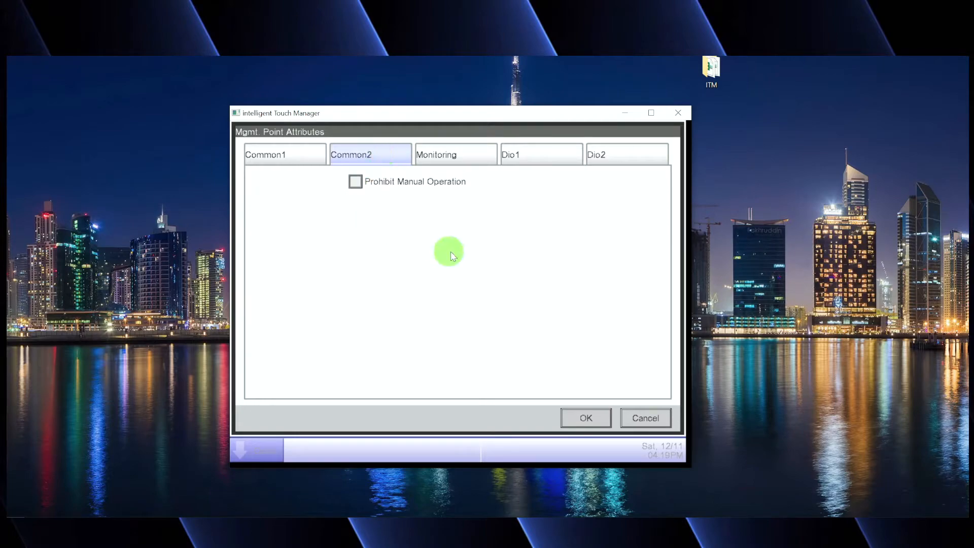
pyautogui.click(456, 153)
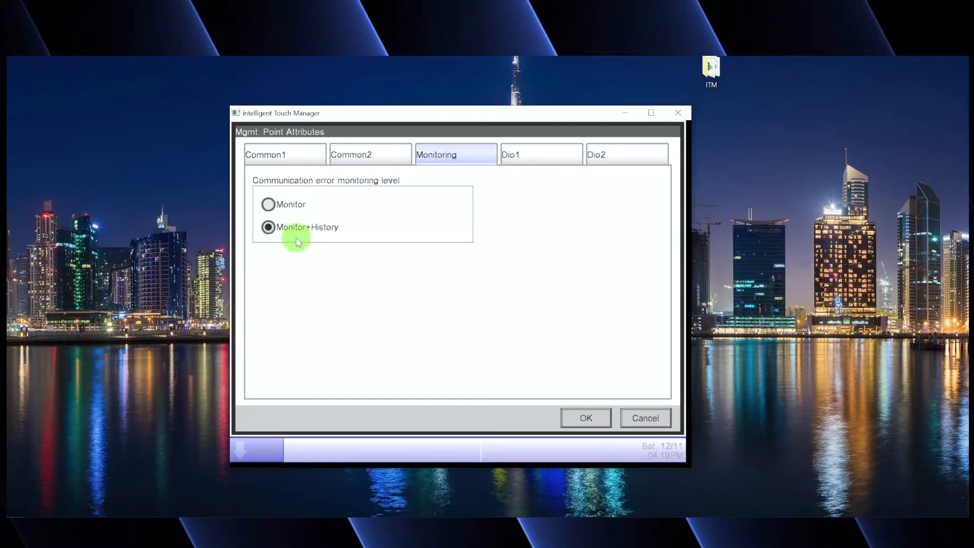
pyautogui.click(547, 155)
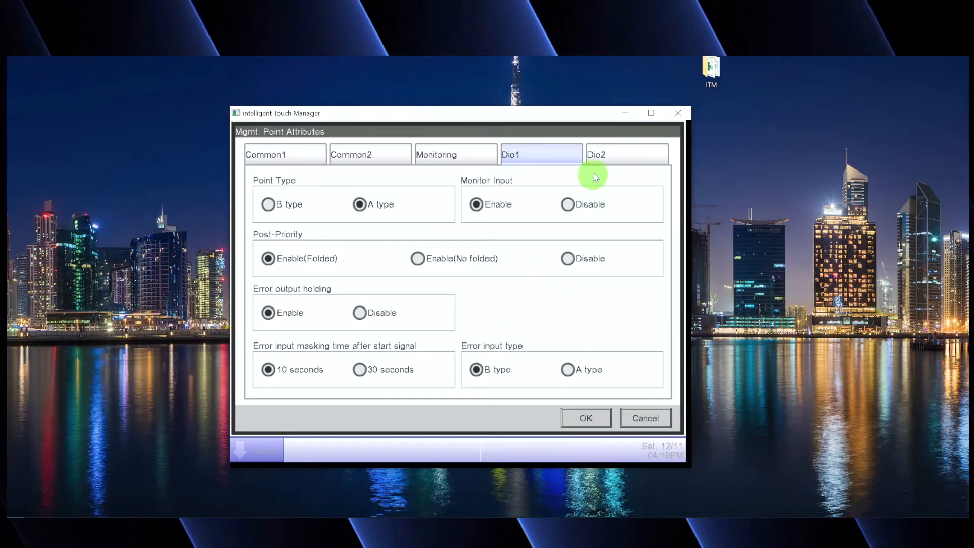
pyautogui.click(614, 153)
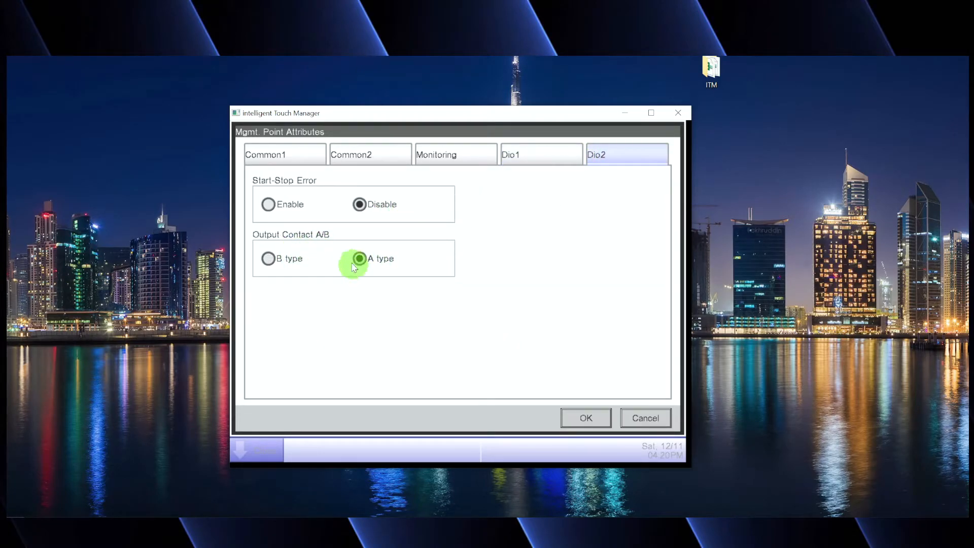
pyautogui.click(557, 154)
pyautogui.click(604, 154)
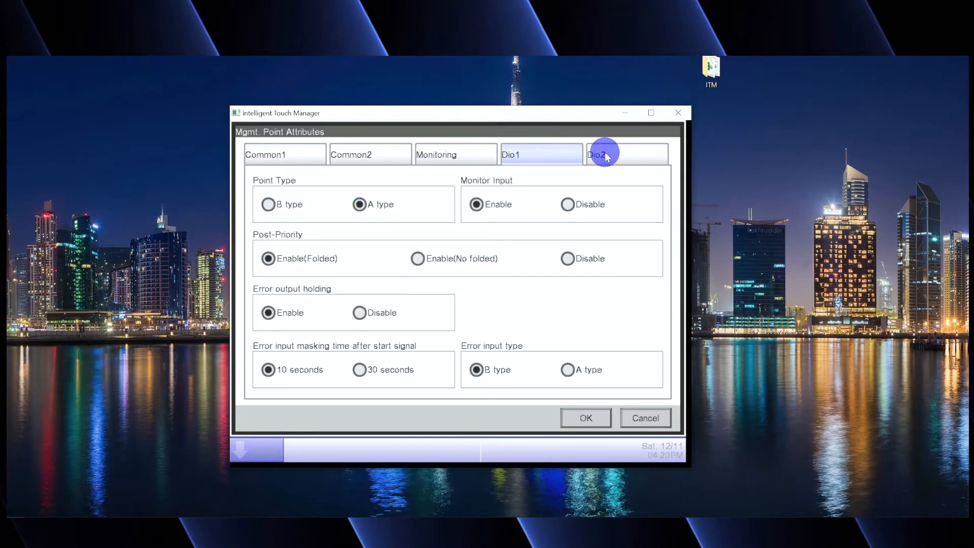
pyautogui.click(569, 156)
pyautogui.click(624, 153)
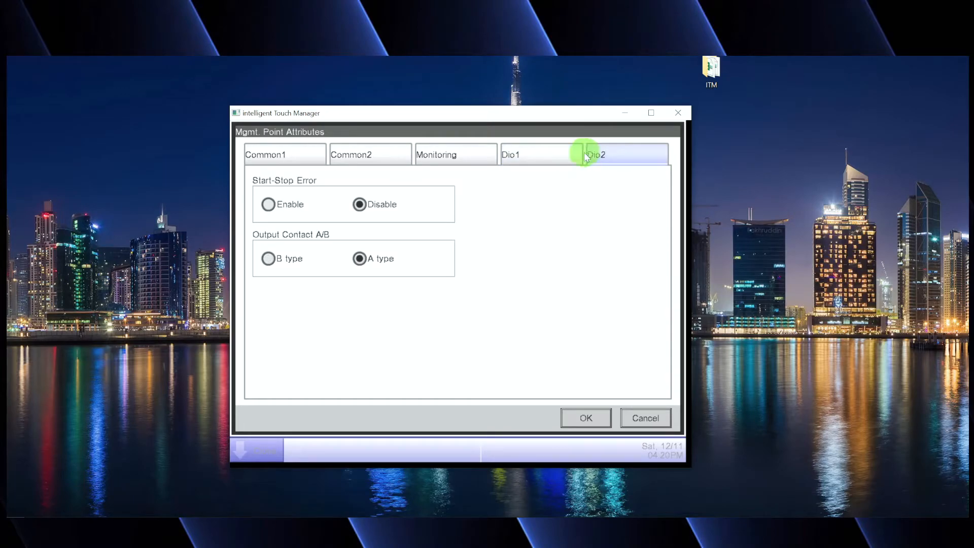
pyautogui.click(276, 160)
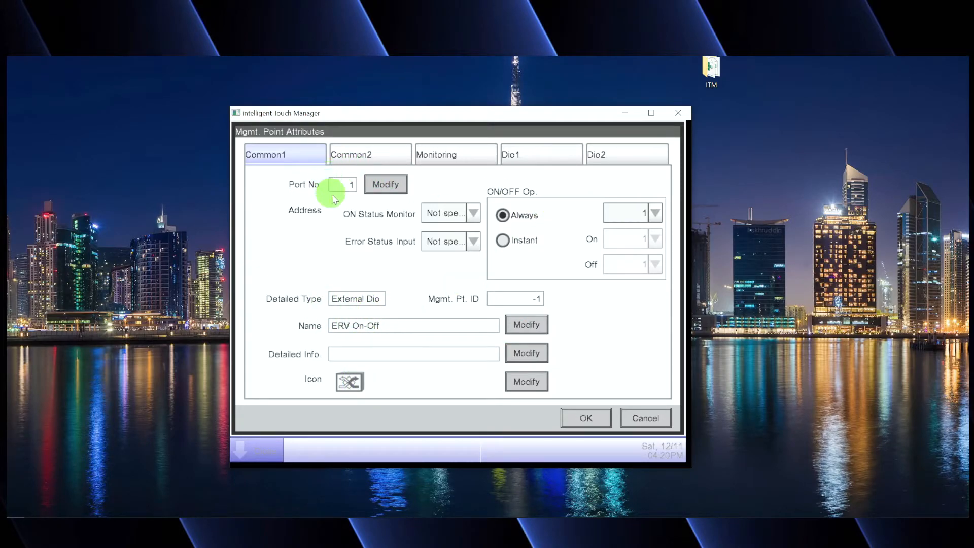
pyautogui.click(573, 422)
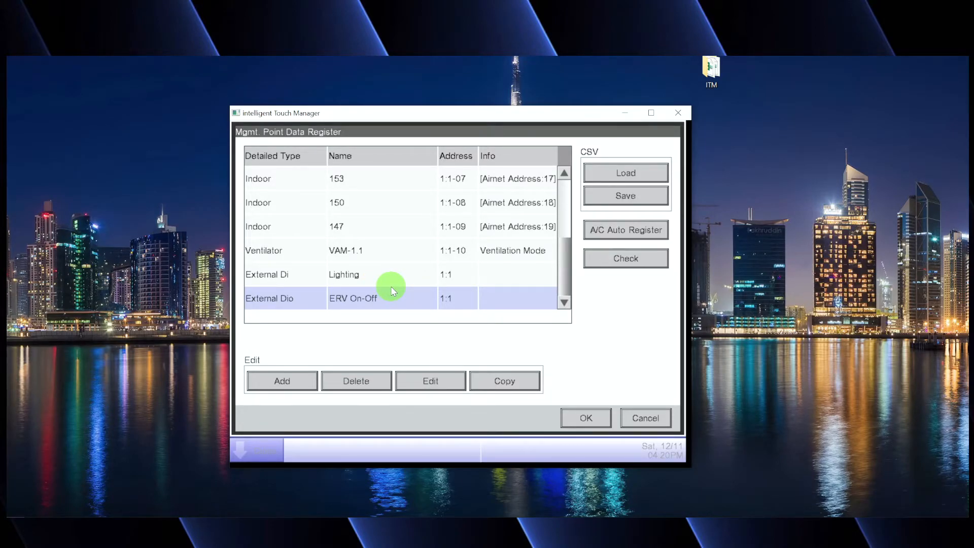
# Add another management point of the External Ai type from the other available types.
pyautogui.click(299, 387)
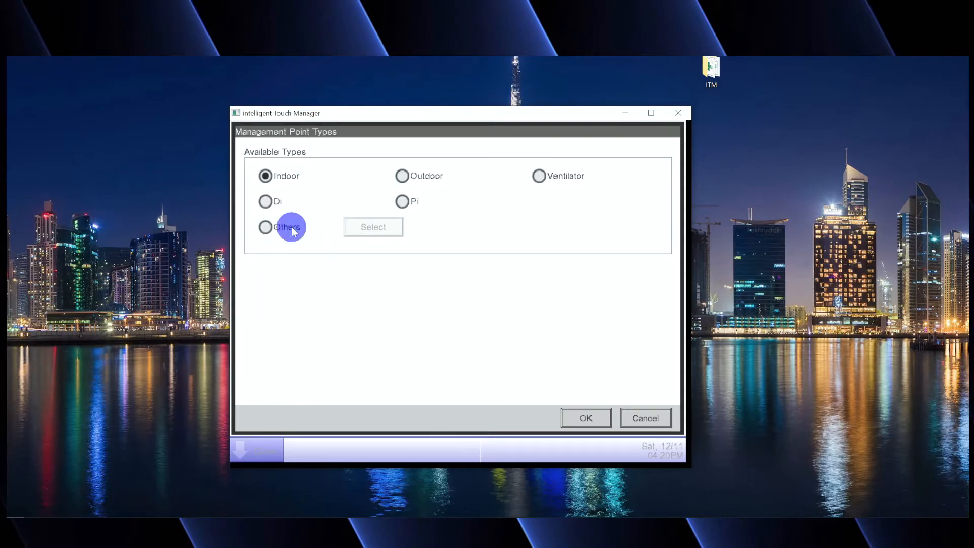
pyautogui.click(292, 231)
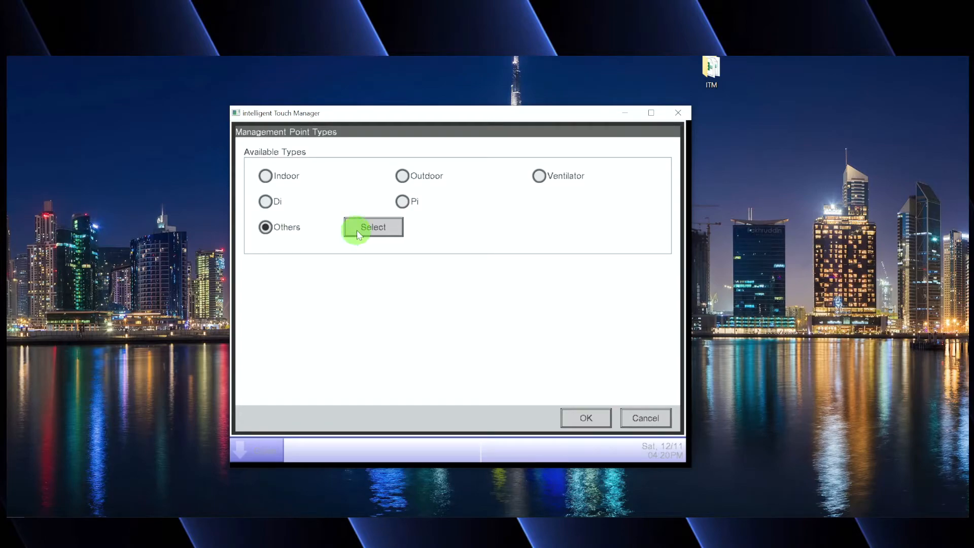
pyautogui.click(355, 232)
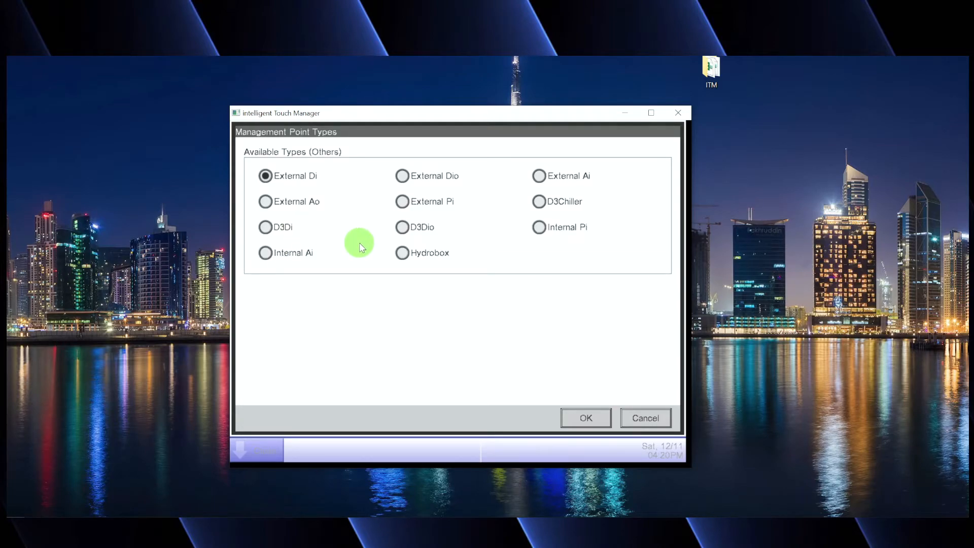
pyautogui.click(563, 178)
pyautogui.click(586, 418)
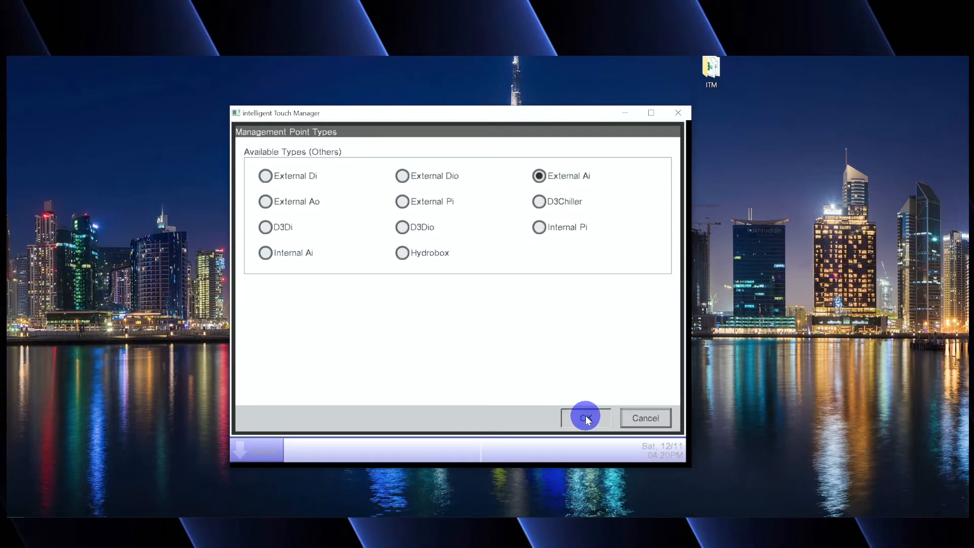
pyautogui.click(586, 417)
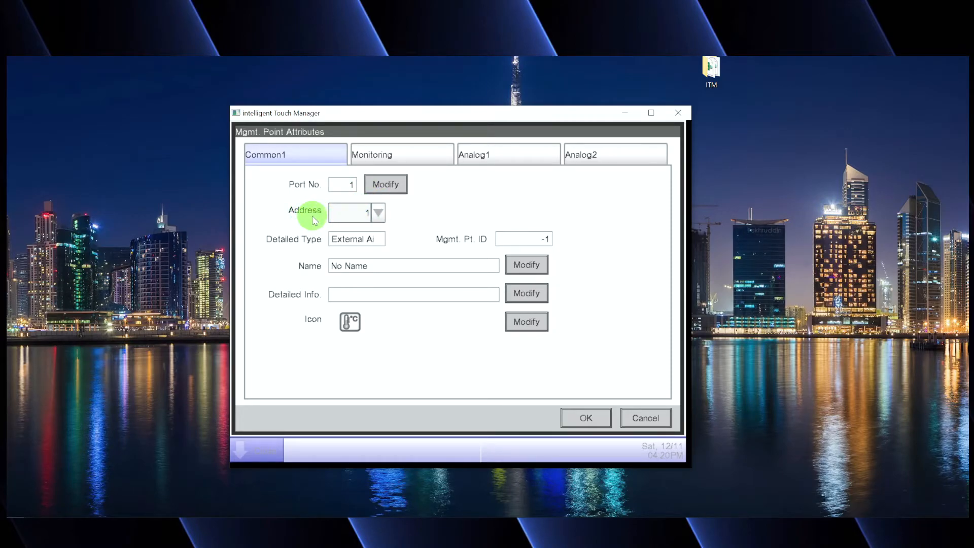
# Name the External Ai management point Humidity and assign it the Hd icon (ID 603).
pyautogui.click(530, 264)
pyautogui.write('Humidity')
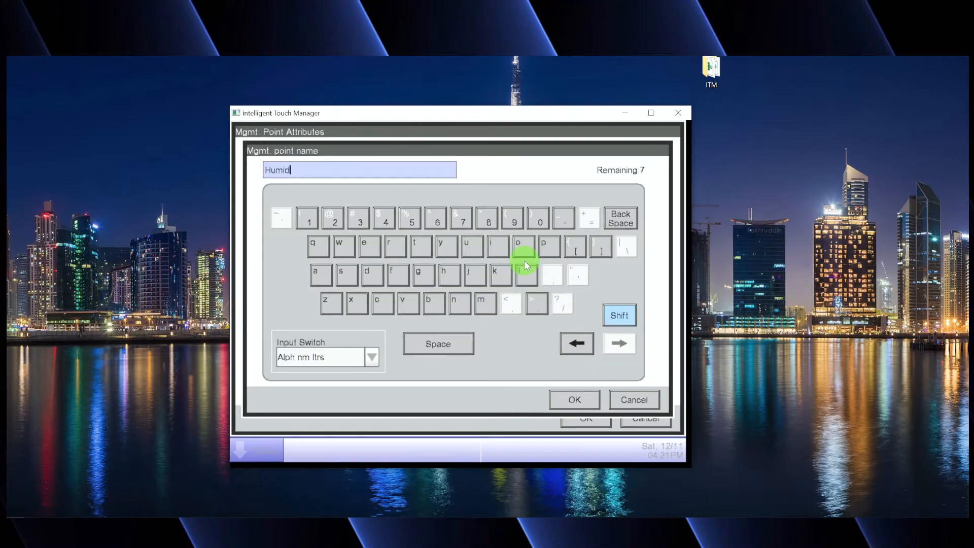
pyautogui.click(565, 399)
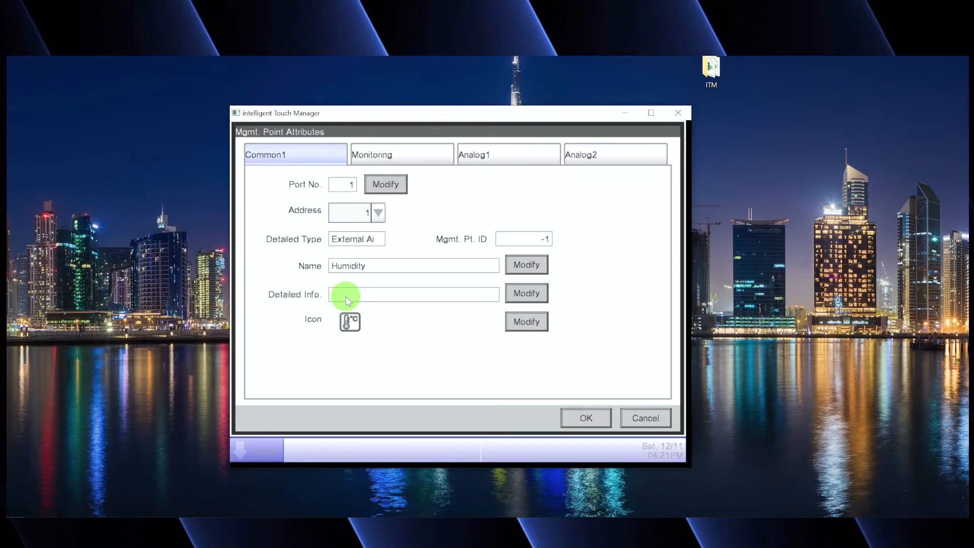
pyautogui.click(515, 329)
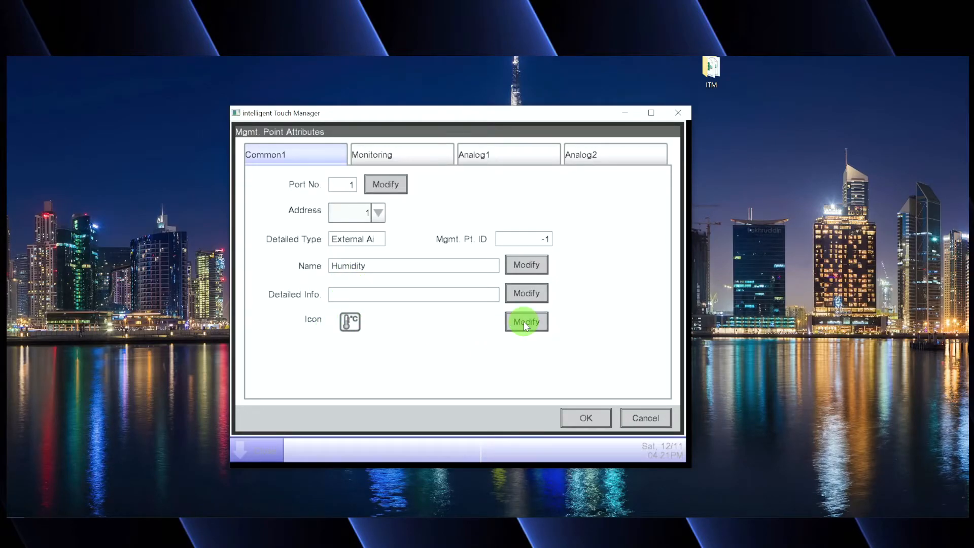
pyautogui.click(366, 226)
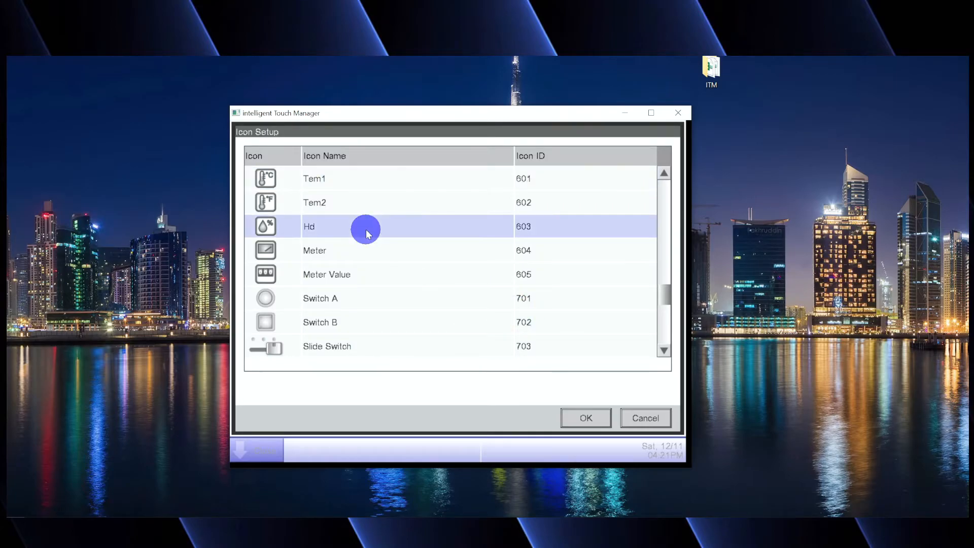
pyautogui.scroll(-1, 366, 226)
pyautogui.click(579, 417)
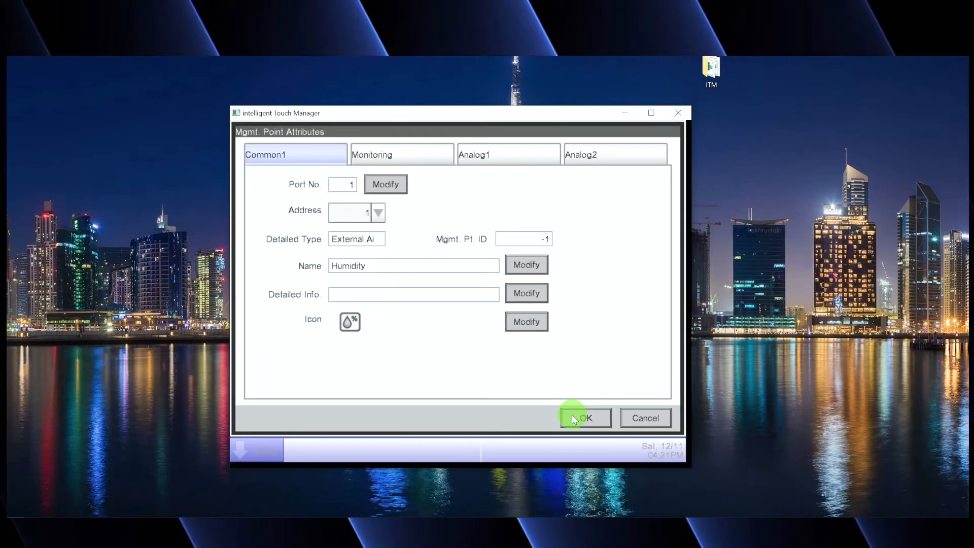
# Check the Humidity point's communication error monitoring level and set its analog unit label to %.
pyautogui.click(417, 160)
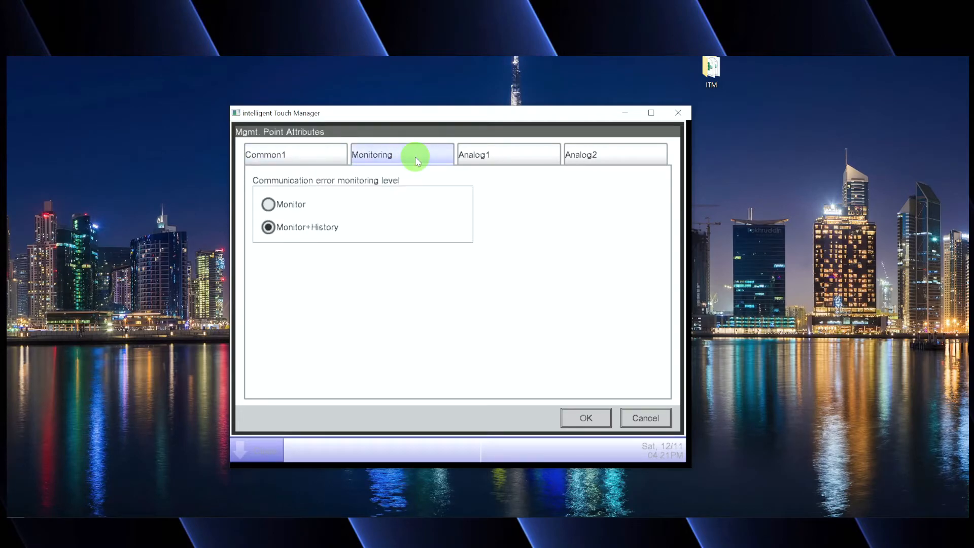
pyautogui.click(492, 156)
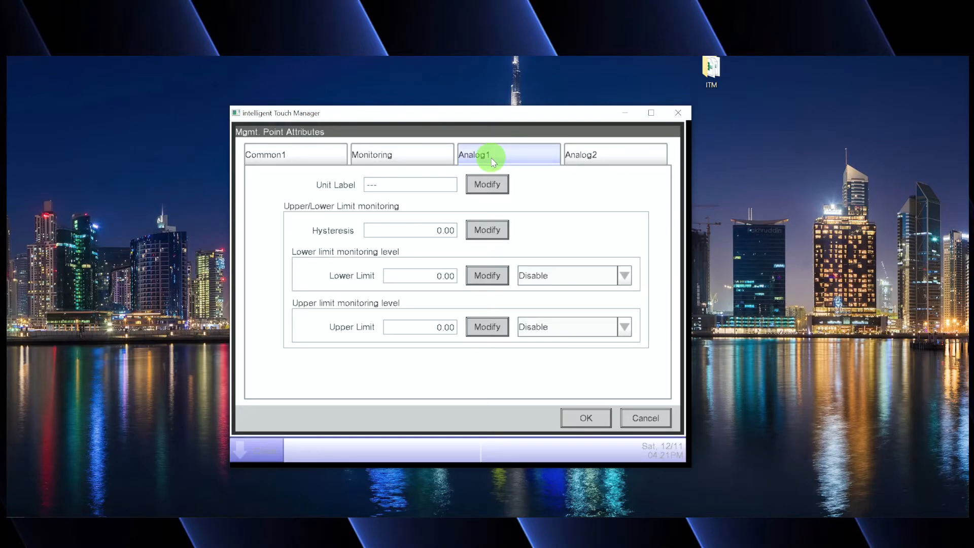
pyautogui.click(486, 184)
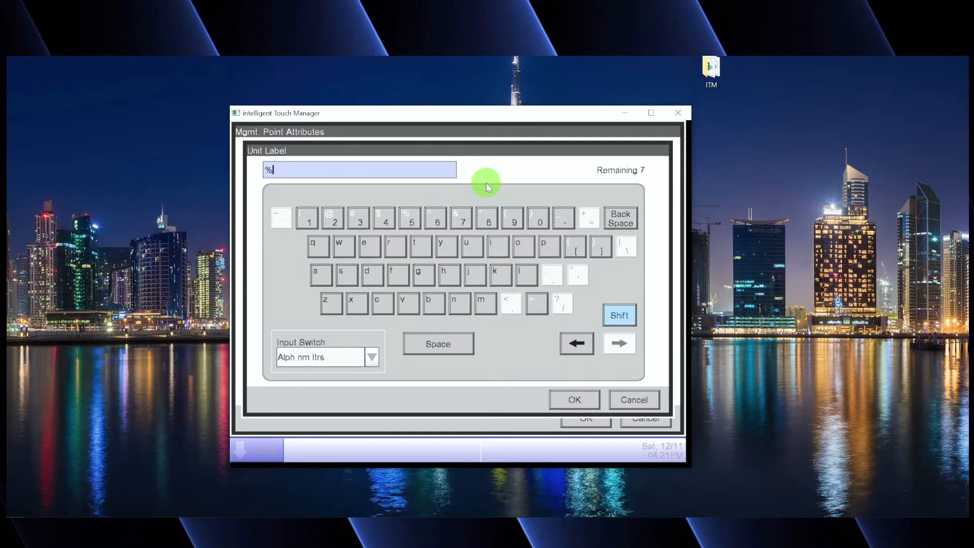
pyautogui.click(572, 398)
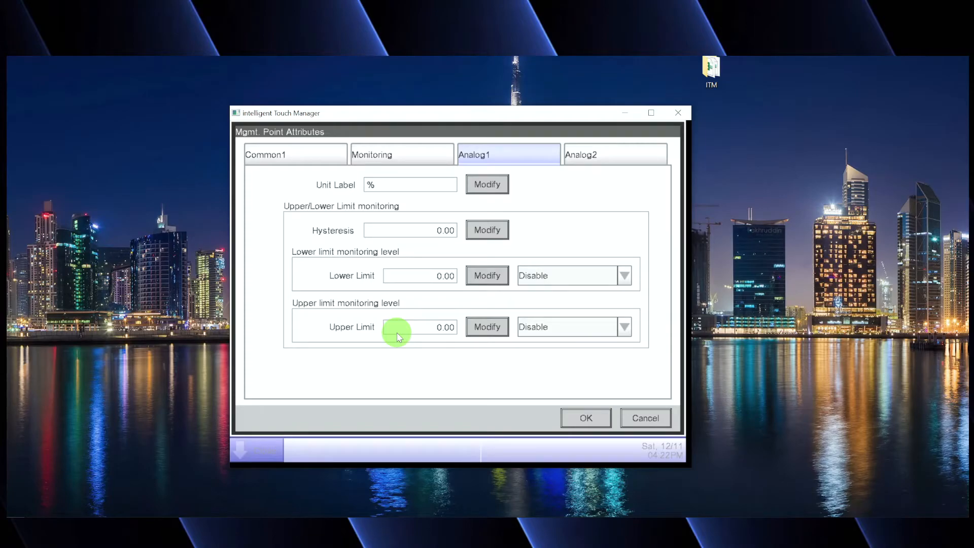
# Set the Humidity point's upper limit monitoring level to Monitor+History with an upper limit of 70.
pyautogui.click(539, 329)
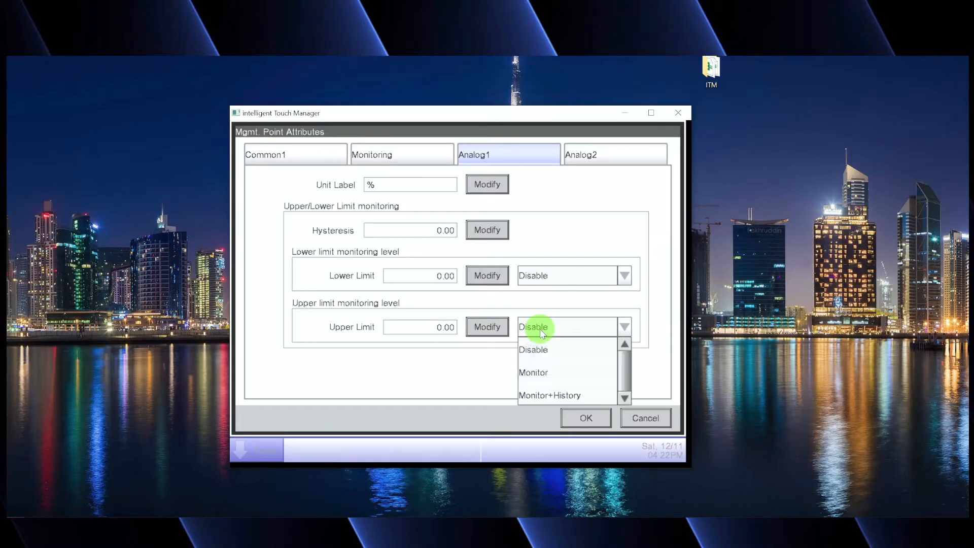
pyautogui.click(540, 394)
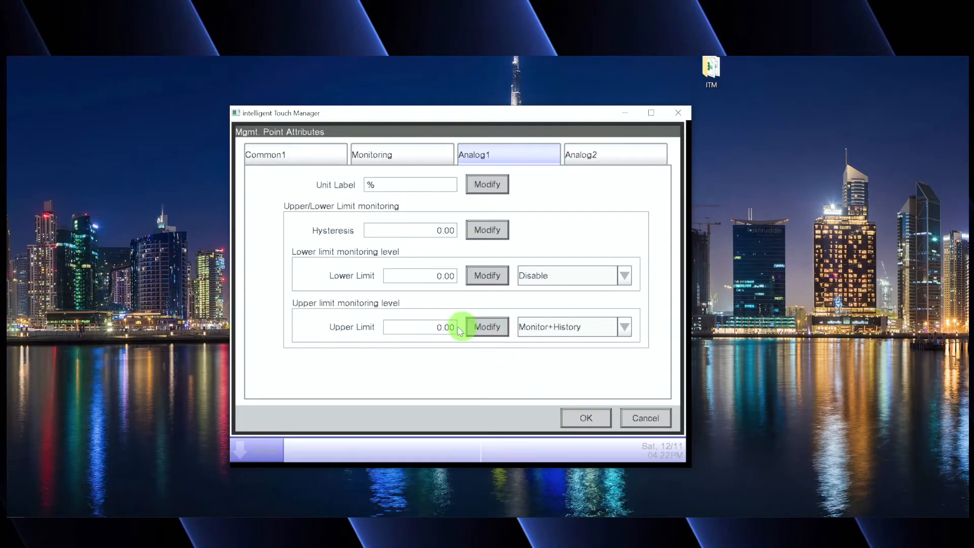
pyautogui.click(475, 328)
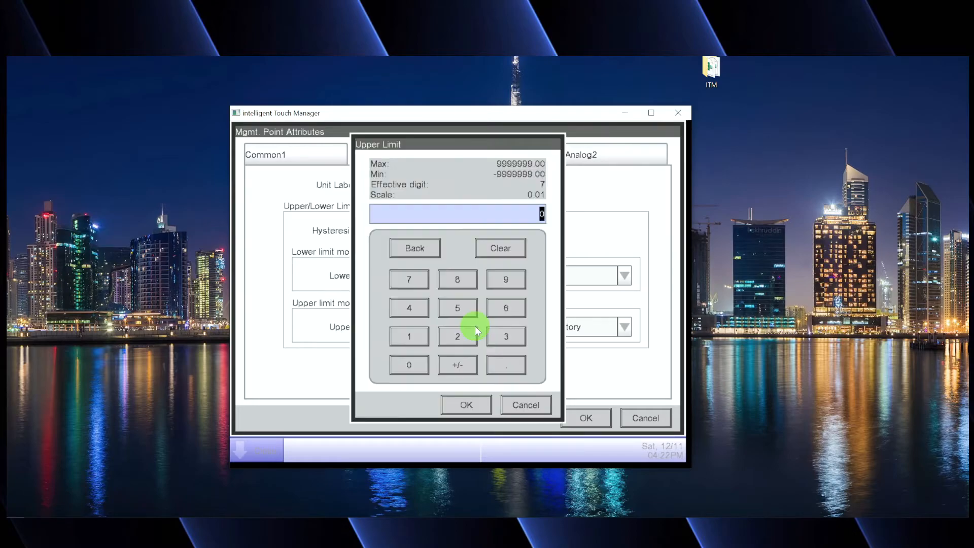
pyautogui.click(419, 284)
pyautogui.click(409, 365)
pyautogui.click(457, 403)
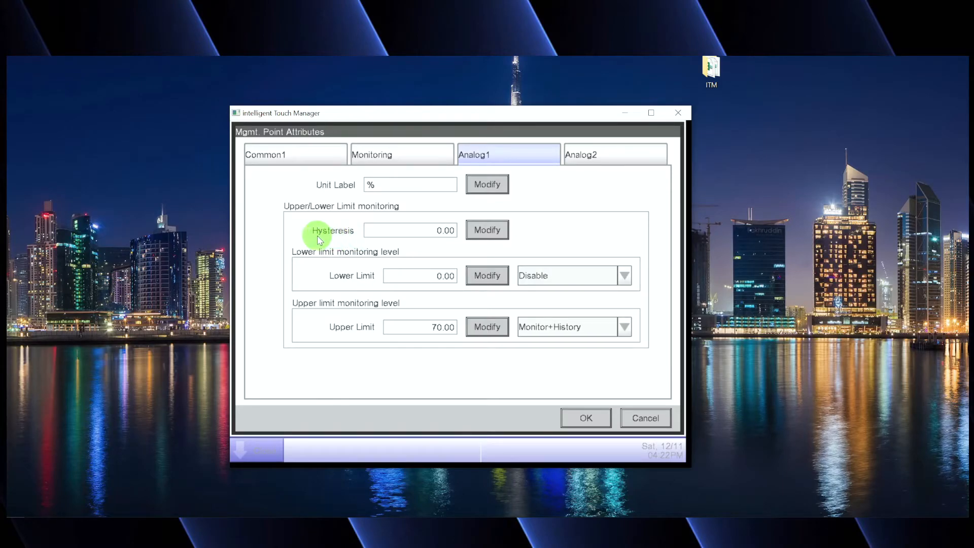
# Set the hysteresis for the Humidity point's upper/lower limit monitoring to 1.
pyautogui.click(481, 232)
pyautogui.click(410, 336)
pyautogui.click(466, 405)
# Set the Humidity point's displayed accuracy to -1 decimals and accept the point's attributes.
pyautogui.click(589, 152)
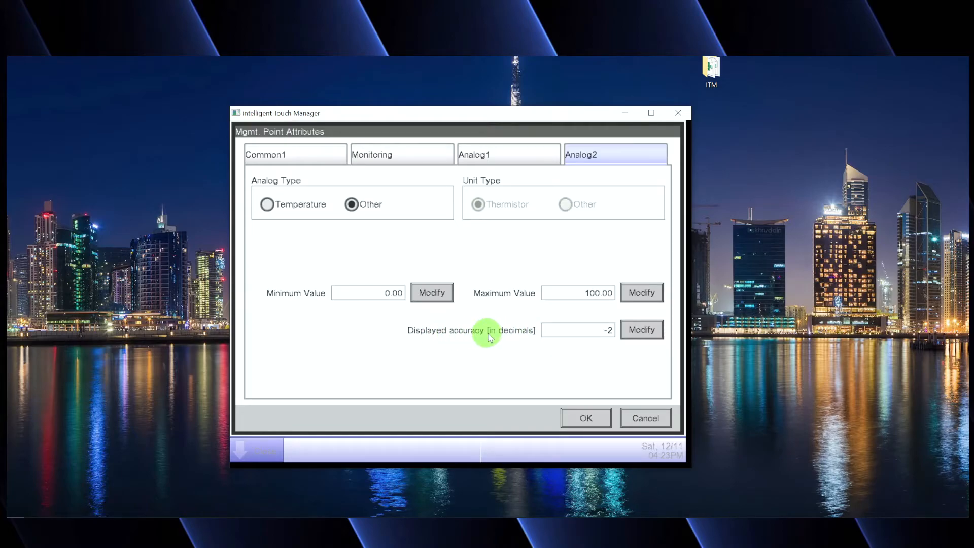
pyautogui.click(642, 330)
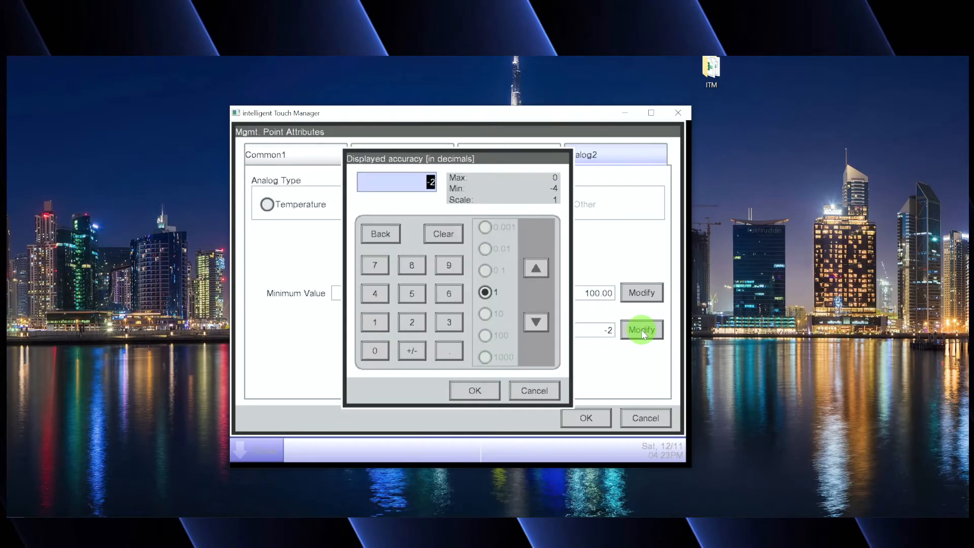
pyautogui.click(384, 322)
pyautogui.click(413, 349)
pyautogui.click(475, 390)
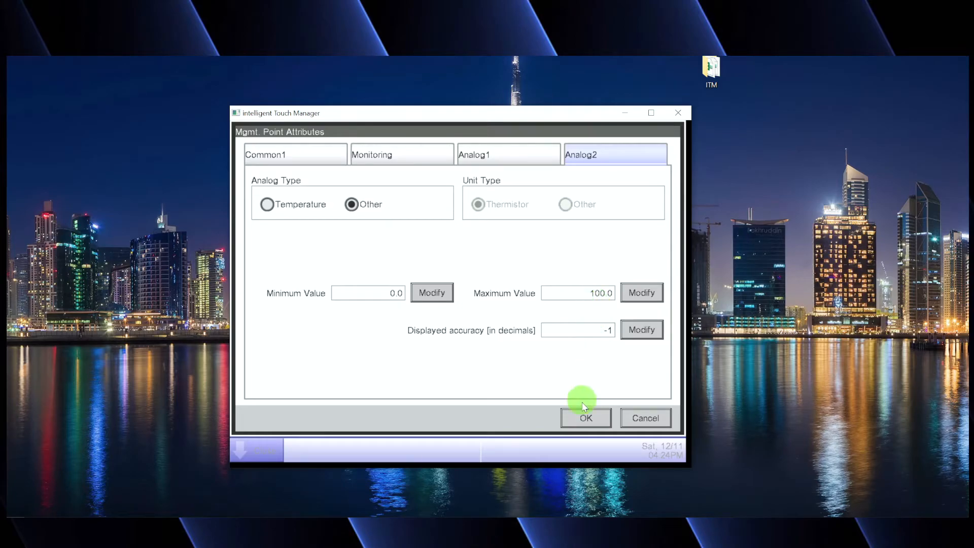
pyautogui.click(585, 421)
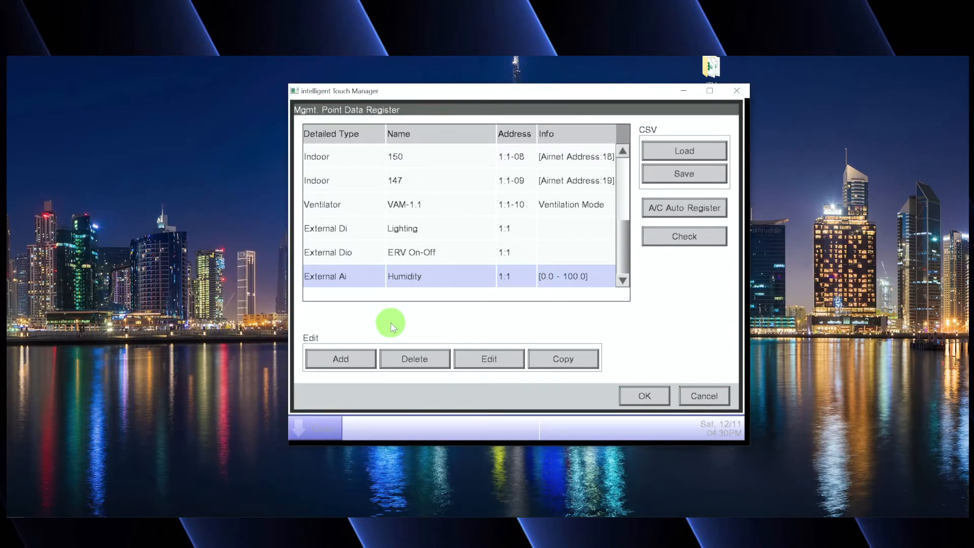
# Add a second External Ai management point from the other available types.
pyautogui.click(349, 359)
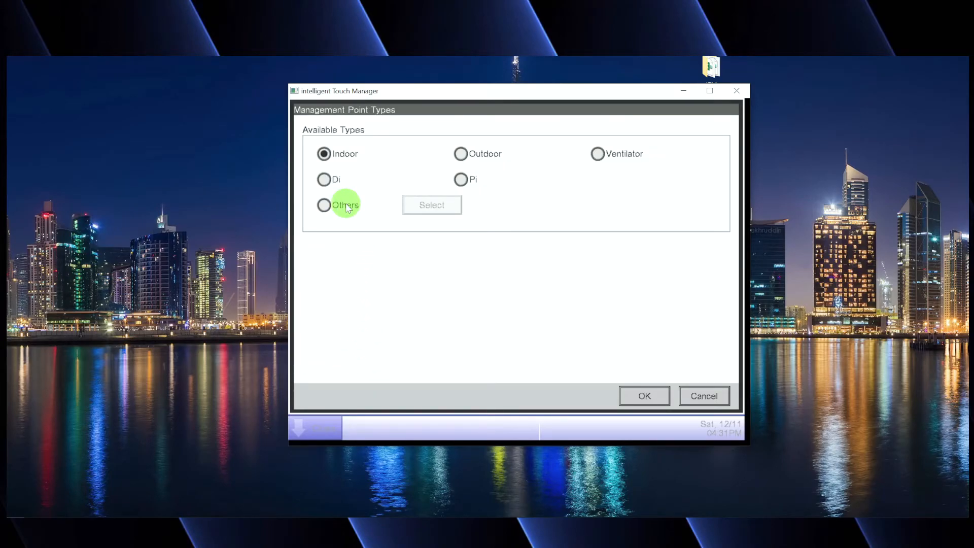
pyautogui.click(346, 204)
pyautogui.click(431, 204)
pyautogui.click(626, 153)
pyautogui.click(638, 397)
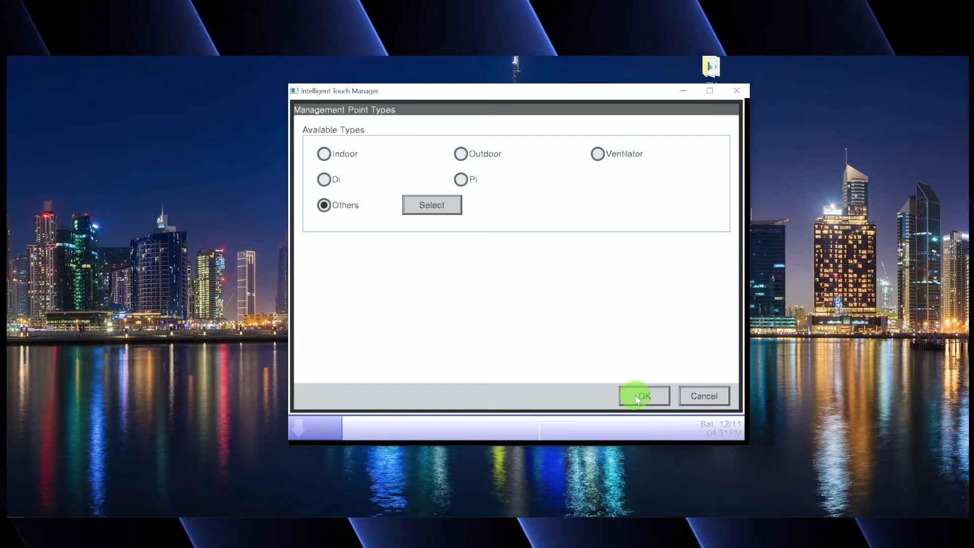
pyautogui.click(640, 396)
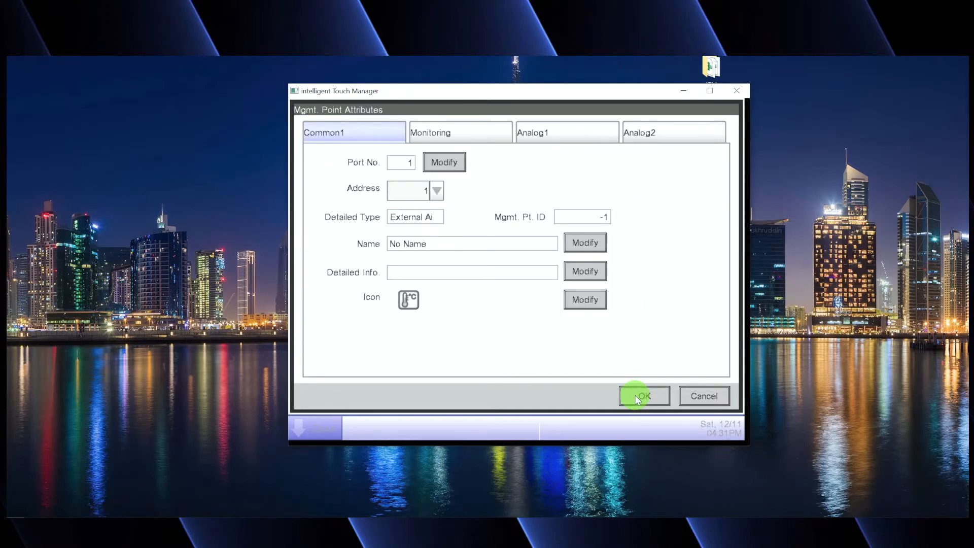
# Set the second External Ai point's address to 2 and name it Temp.
pyautogui.click(437, 191)
pyautogui.click(424, 237)
pyautogui.click(577, 244)
pyautogui.write('Temp')
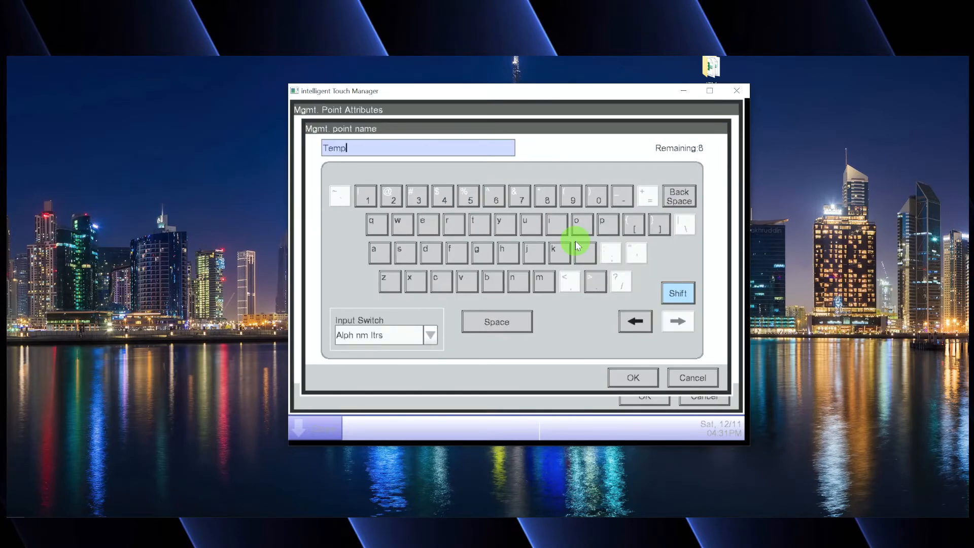
pyautogui.click(630, 376)
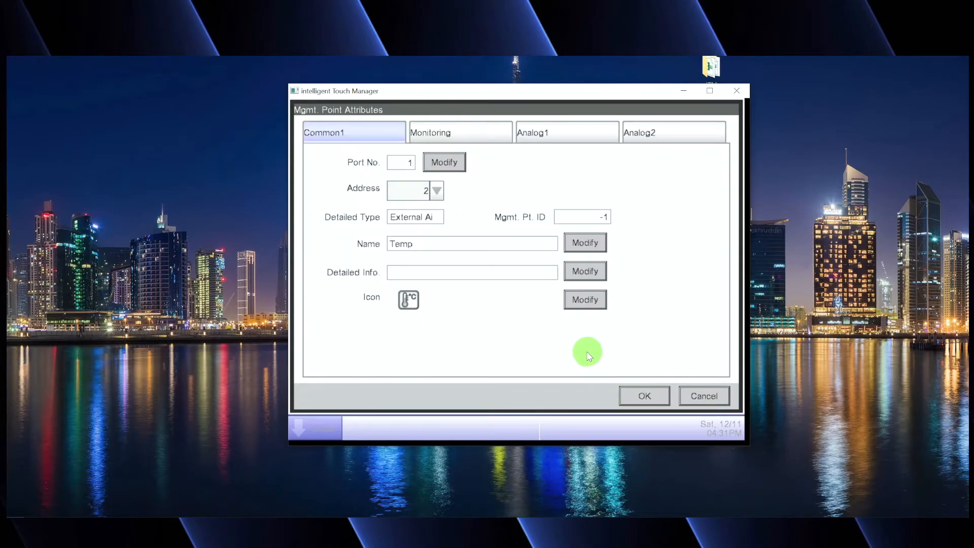
# Assign the Tem2 icon (ID 602) to the Temp point and check its communication error monitoring level.
pyautogui.click(579, 300)
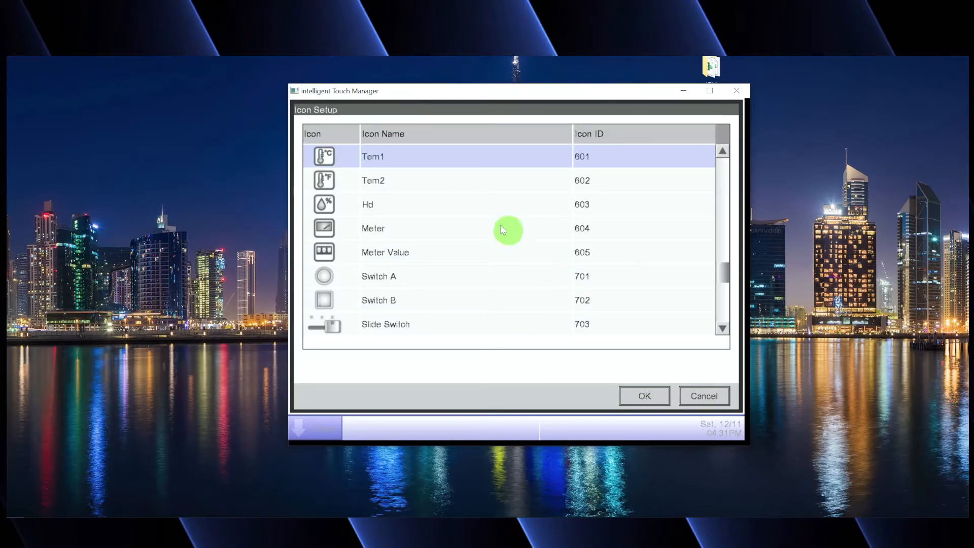
pyautogui.click(642, 397)
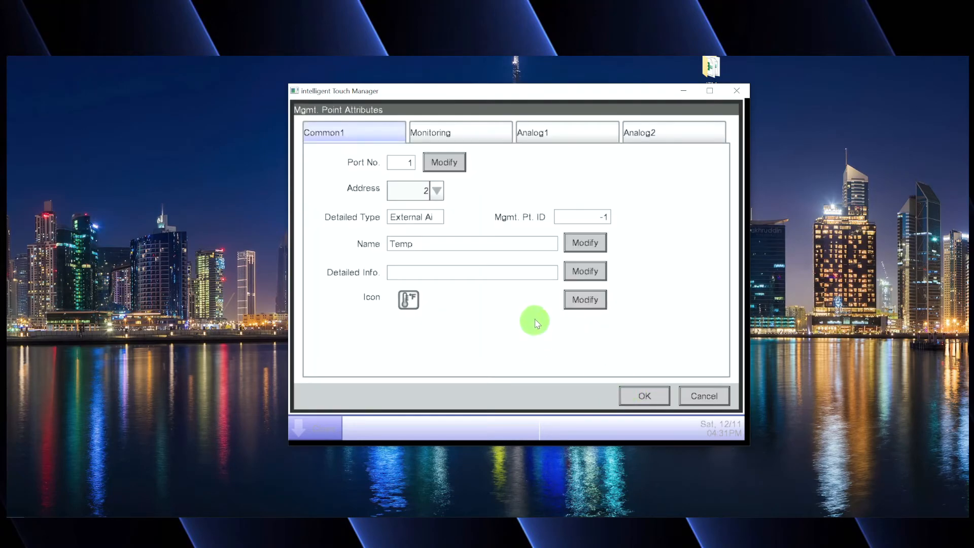
pyautogui.click(457, 134)
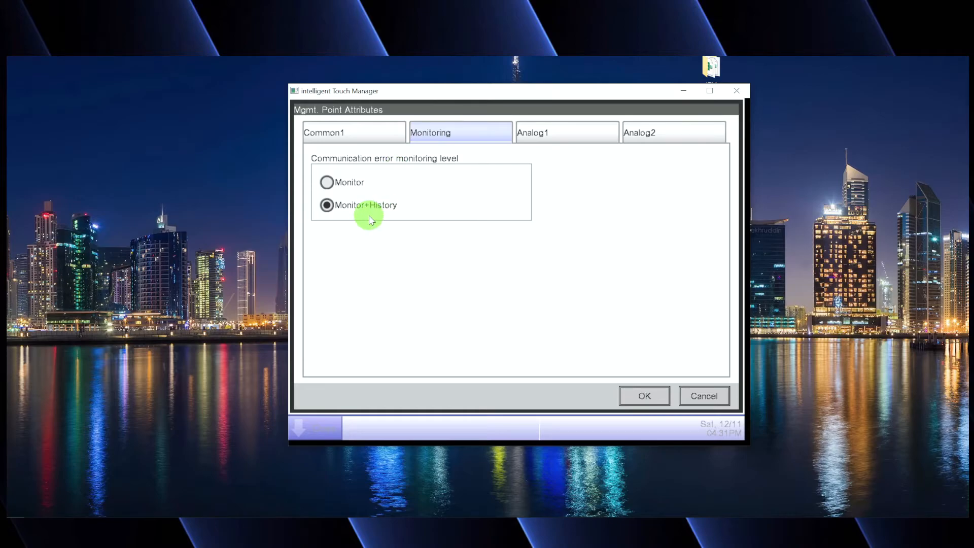
# Set the Temp point's analog unit label to DegF.
pyautogui.click(538, 131)
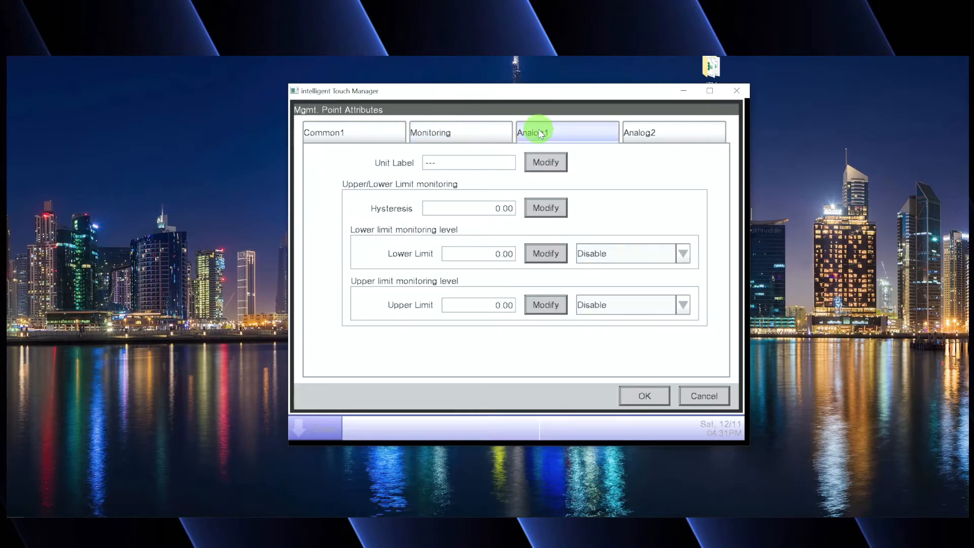
pyautogui.click(542, 161)
pyautogui.write('DegF')
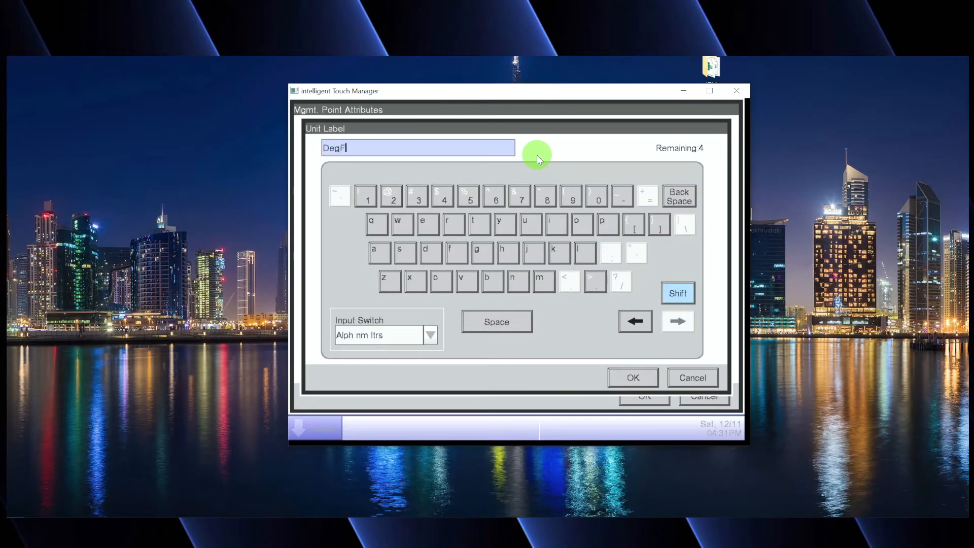
pyautogui.click(610, 373)
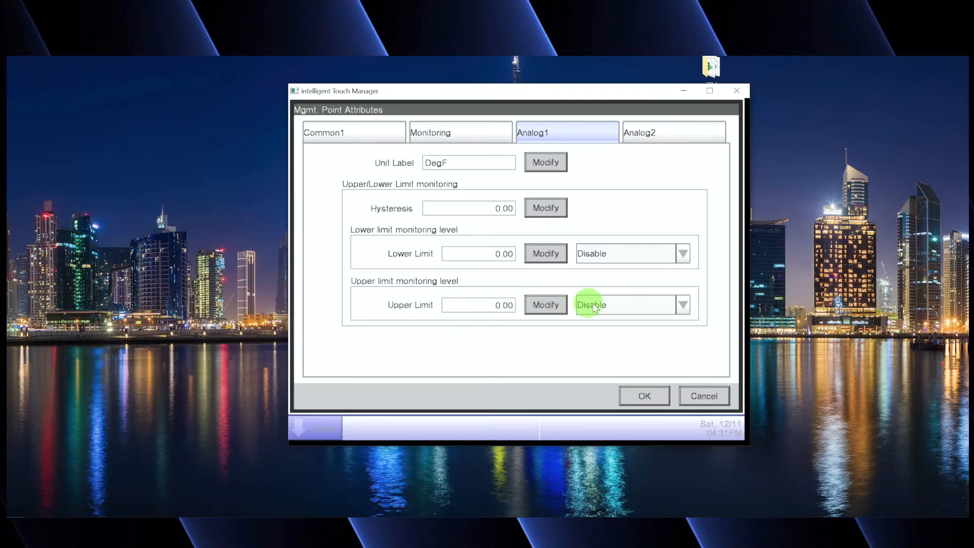
# Set the Temp point's analog type to Temperature with the Thermistor unit type and accept its attributes.
pyautogui.click(670, 136)
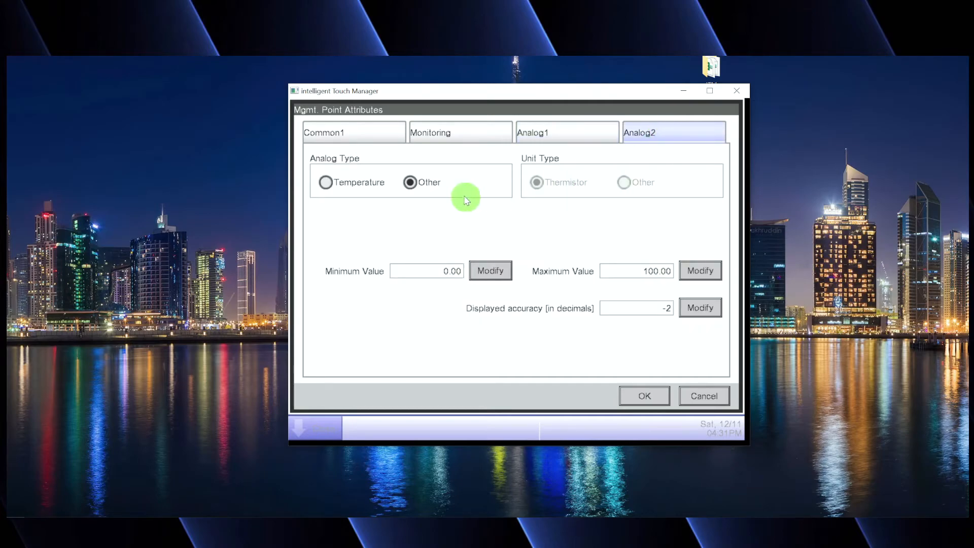
pyautogui.click(327, 184)
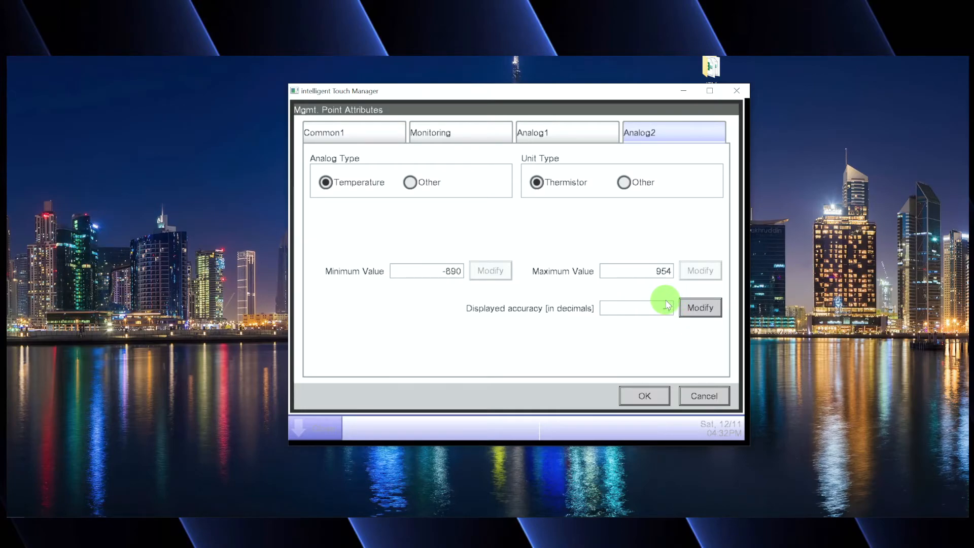
pyautogui.click(644, 396)
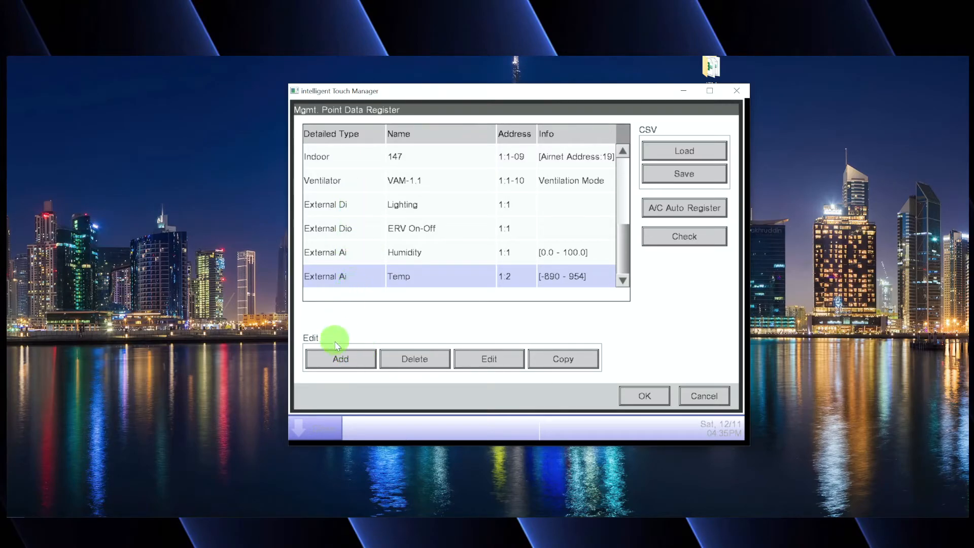
# Add an External Ao management point from the other available types.
pyautogui.click(352, 359)
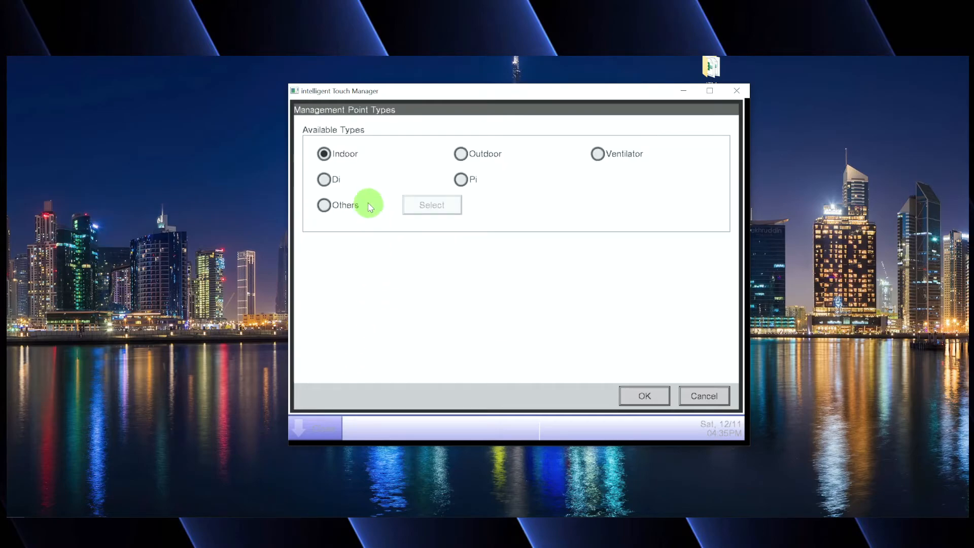
pyautogui.click(338, 205)
pyautogui.click(427, 203)
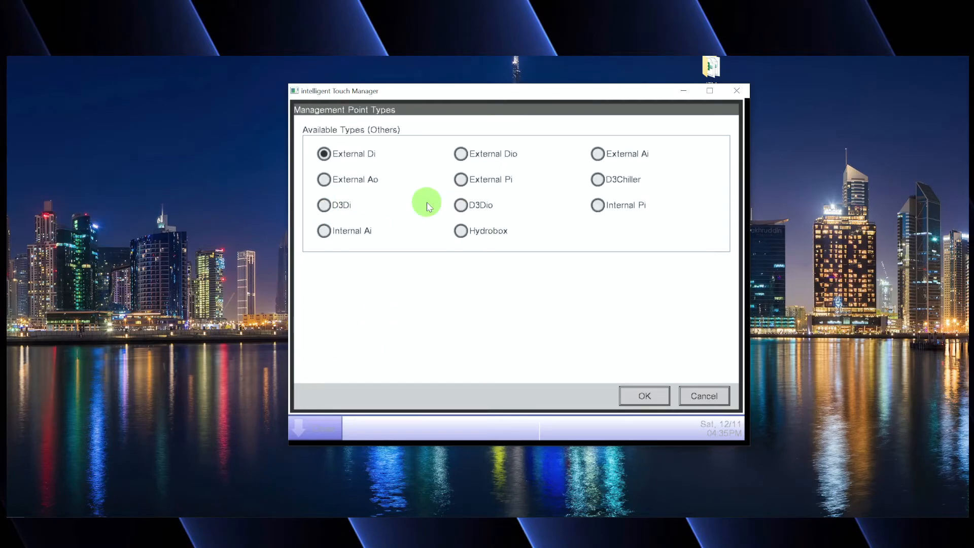
pyautogui.click(339, 186)
pyautogui.click(652, 397)
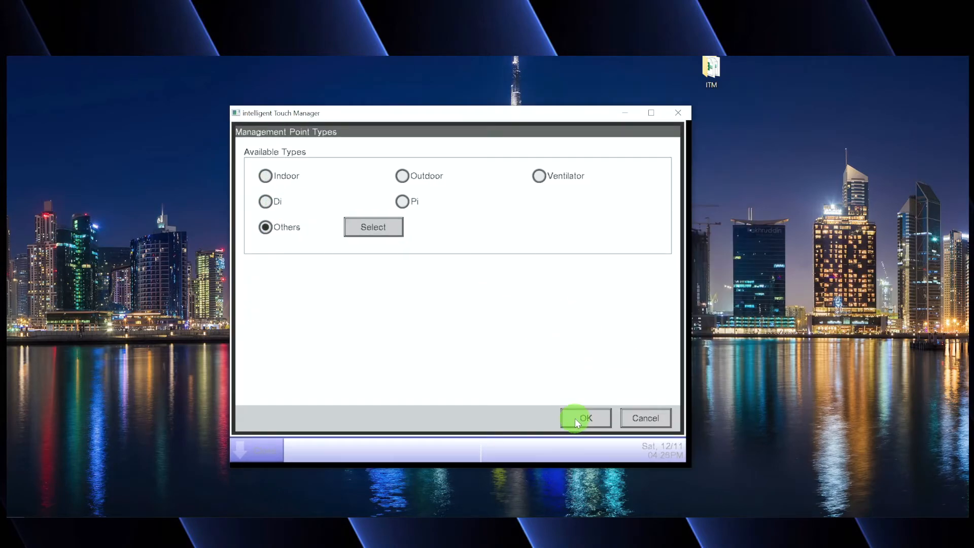
pyautogui.click(574, 418)
# Name the External Ao point on port 1, address 1, Fan Control.
pyautogui.click(352, 187)
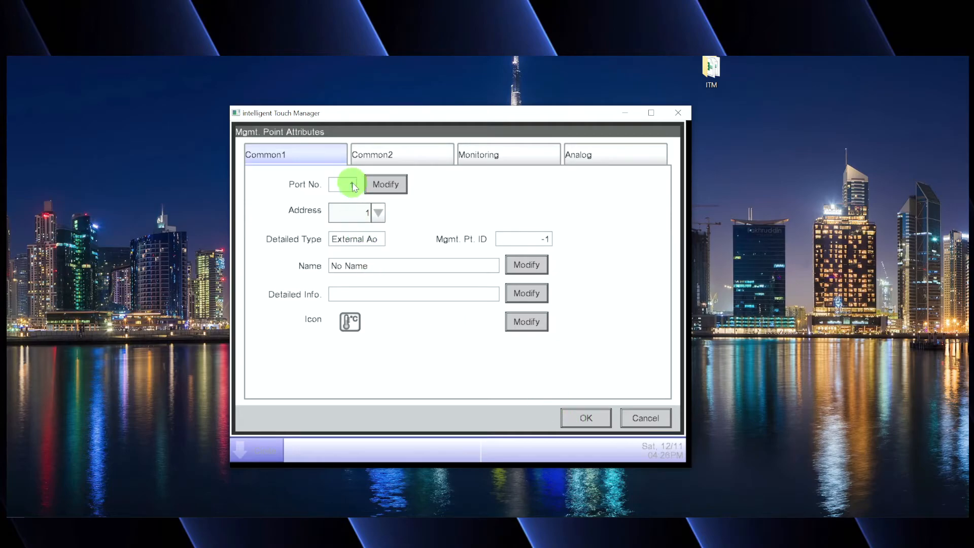
pyautogui.write('1')
pyautogui.click(523, 264)
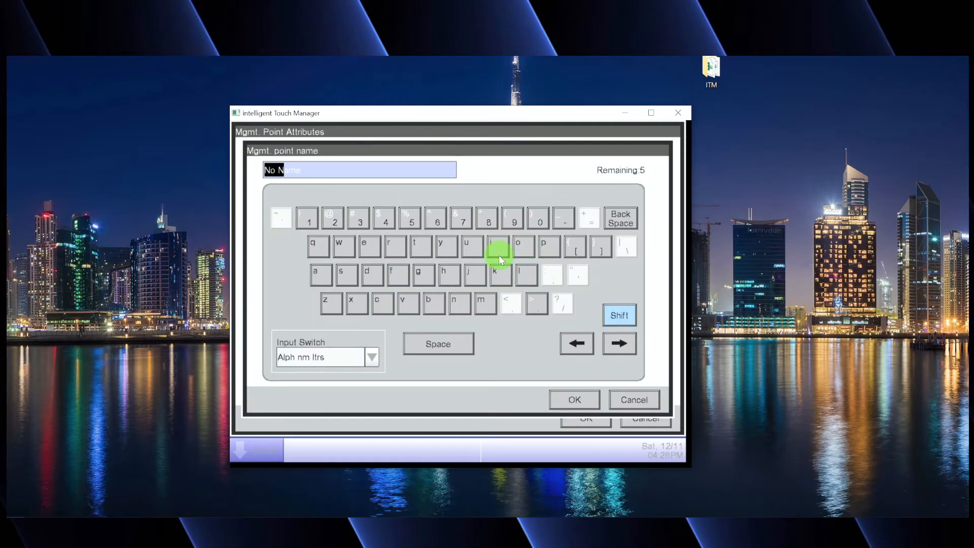
pyautogui.write('Fan Control')
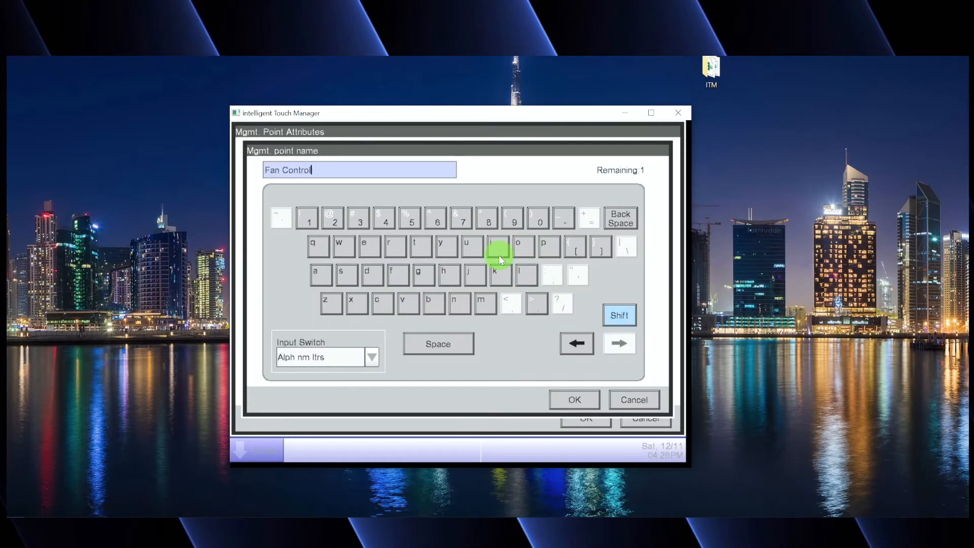
pyautogui.click(572, 394)
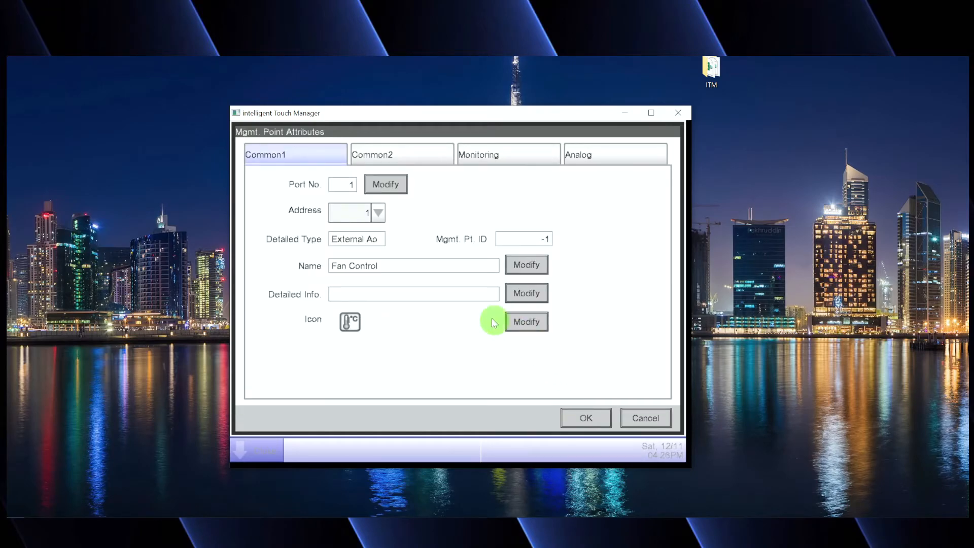
# Assign the Fan A icon (ID 406) to the Fan Control point.
pyautogui.click(516, 322)
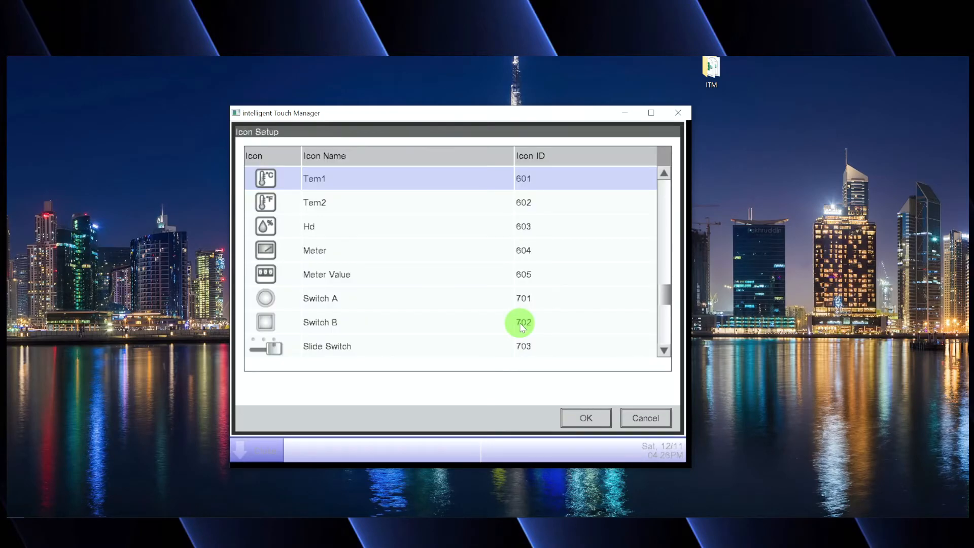
pyautogui.click(664, 175)
pyautogui.click(664, 176)
pyautogui.click(664, 175)
pyautogui.click(664, 176)
pyautogui.click(664, 173)
pyautogui.click(317, 229)
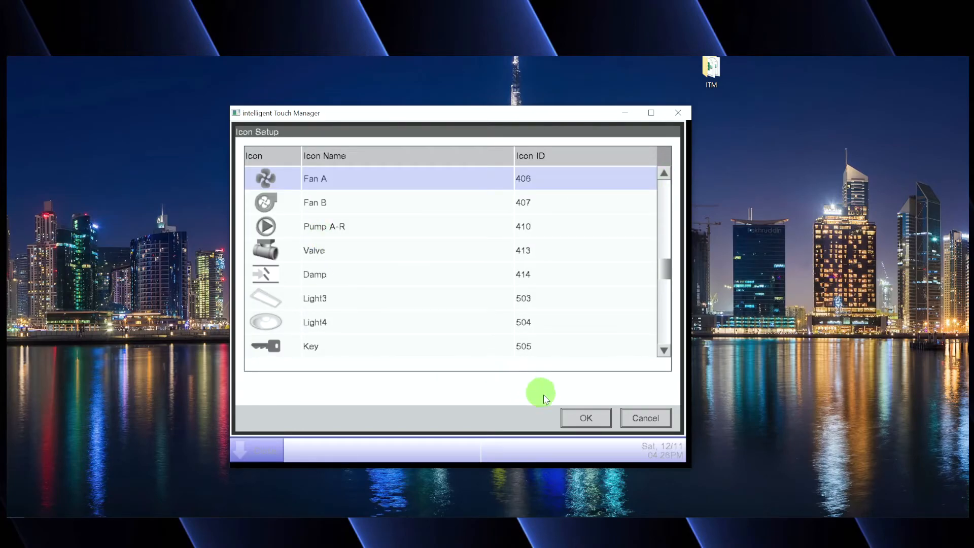
pyautogui.click(579, 415)
# Check the Fan Control point's manual operation and error monitoring options, and set its analog unit label to RPM.
pyautogui.click(433, 155)
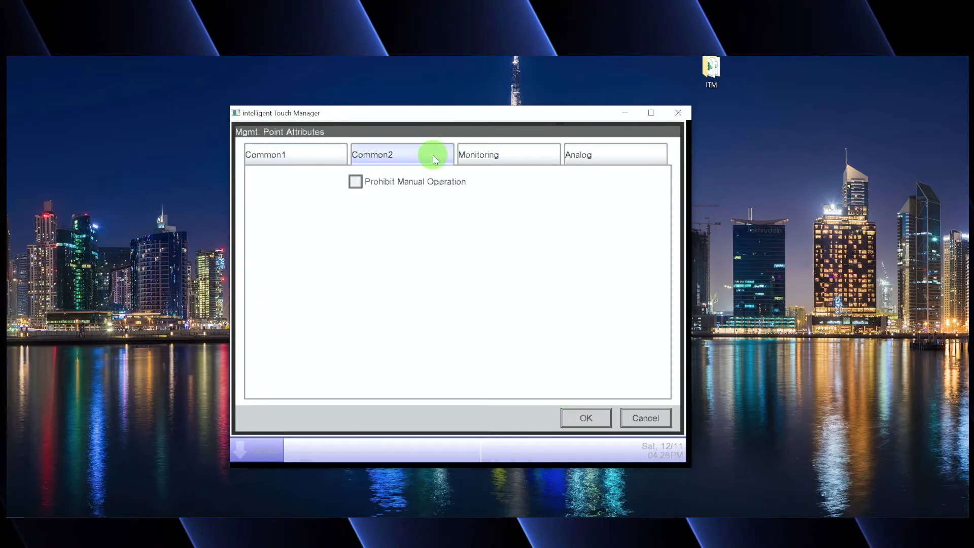
pyautogui.click(495, 157)
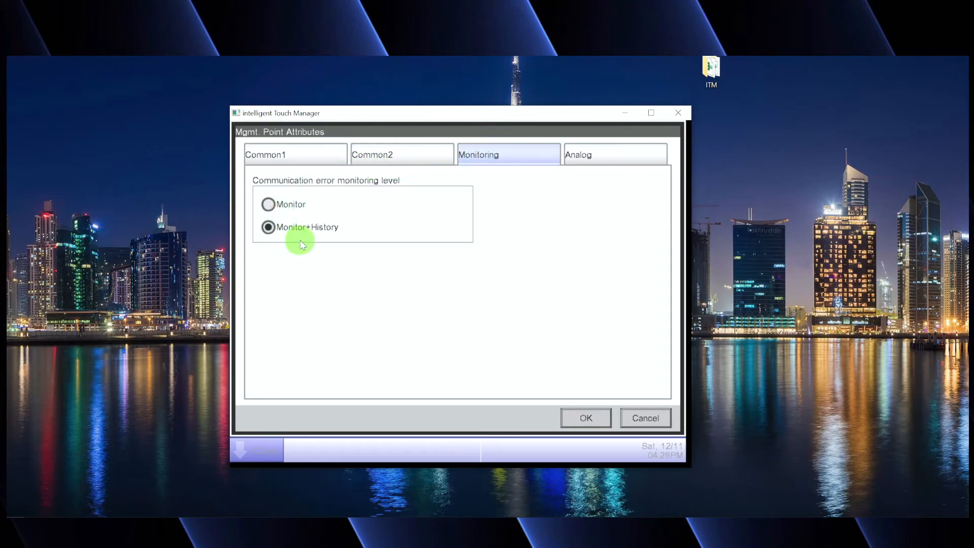
pyautogui.click(612, 160)
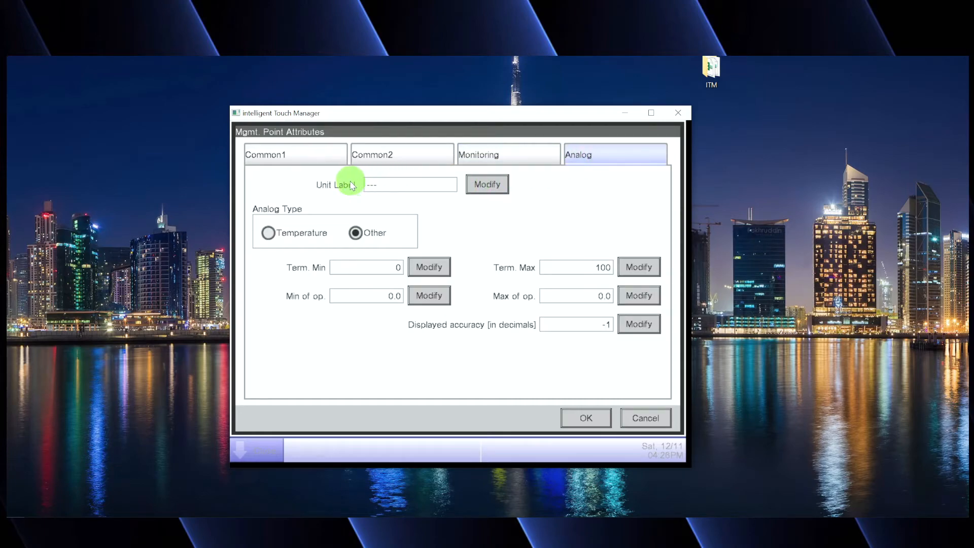
pyautogui.click(484, 184)
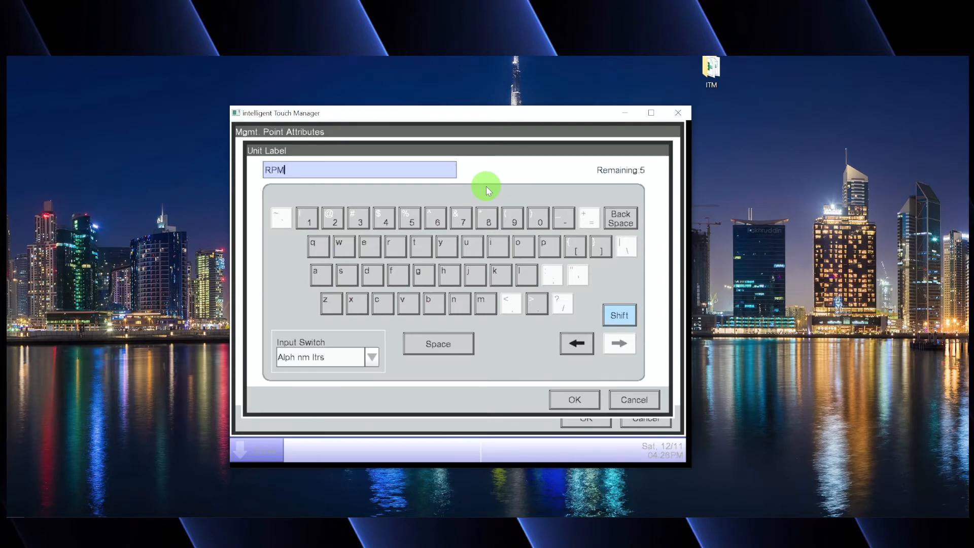
pyautogui.click(574, 400)
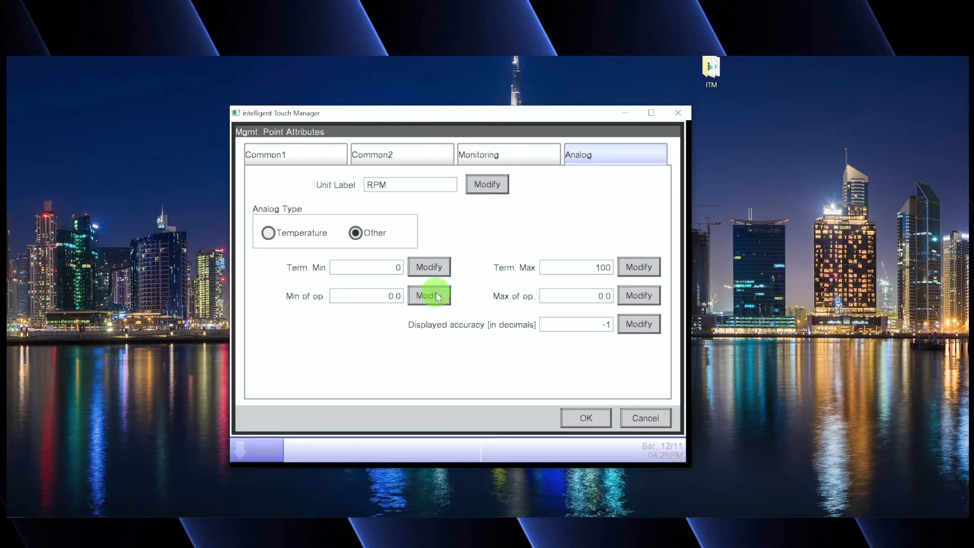
# Set the External Ao point's maximum of operation to 10 and accept its attributes.
pyautogui.click(639, 297)
pyautogui.write('100')
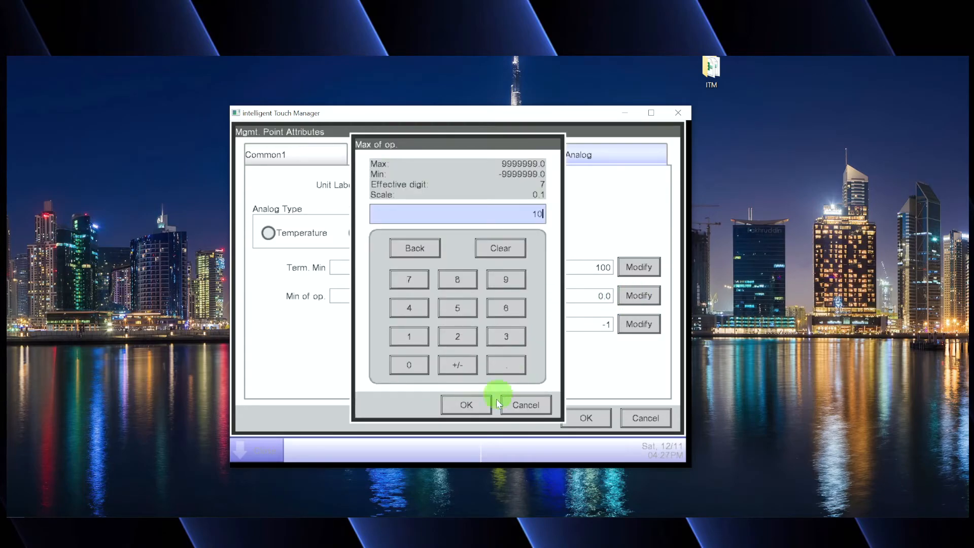
pyautogui.click(470, 404)
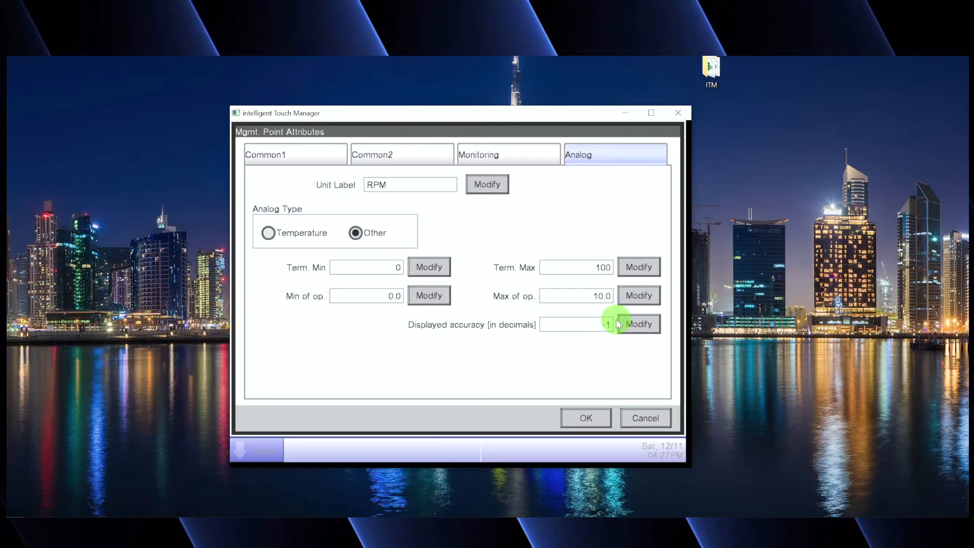
pyautogui.click(587, 415)
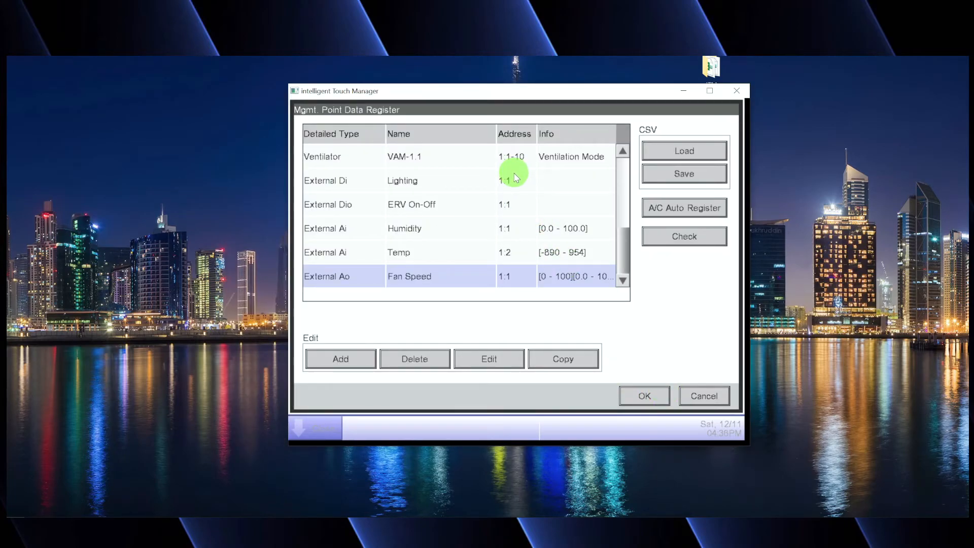
# Save the registered management points and agree to the main unit reboot.
pyautogui.click(645, 397)
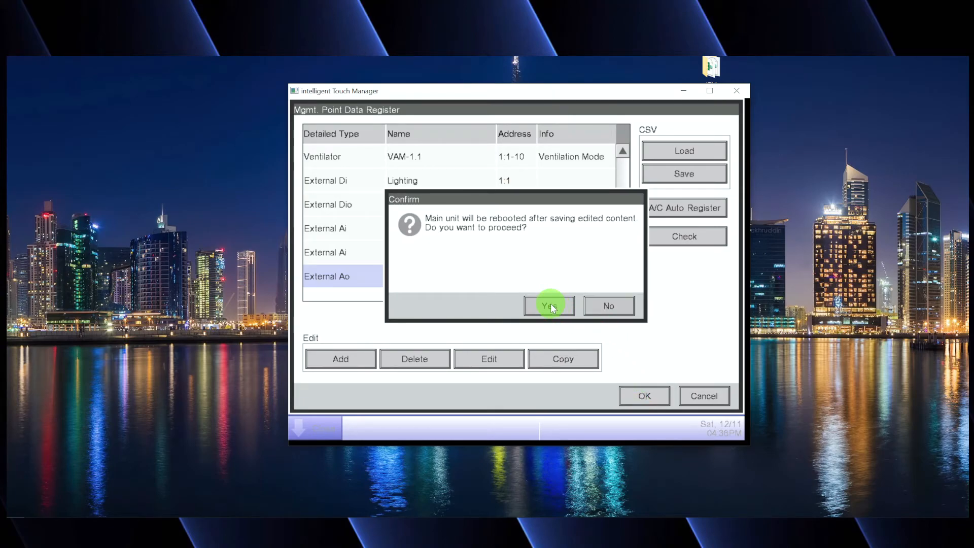
pyautogui.click(590, 306)
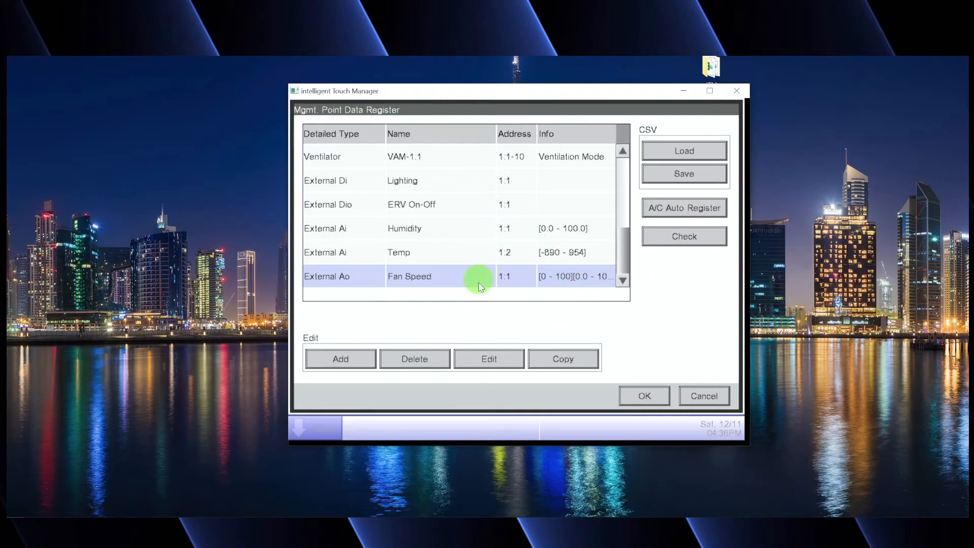
pyautogui.click(650, 395)
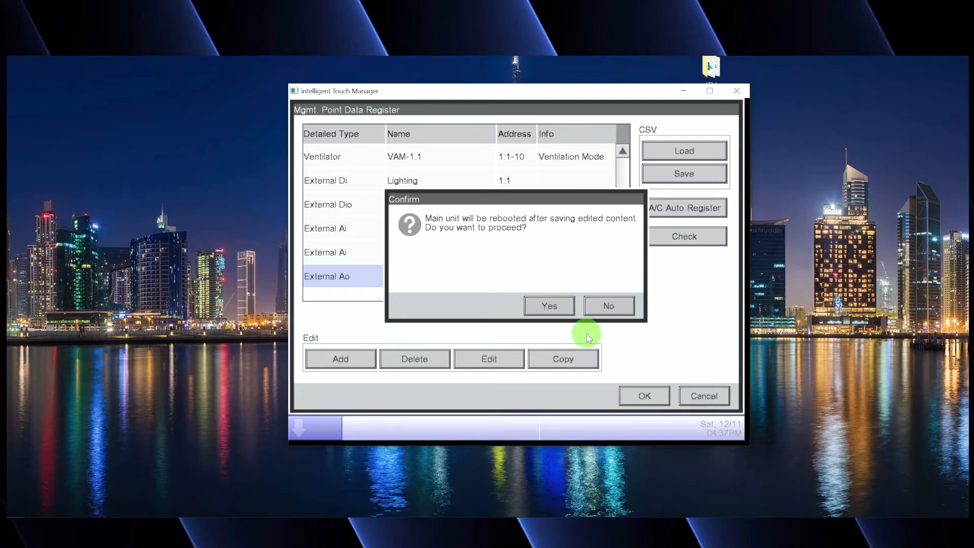
pyautogui.click(555, 304)
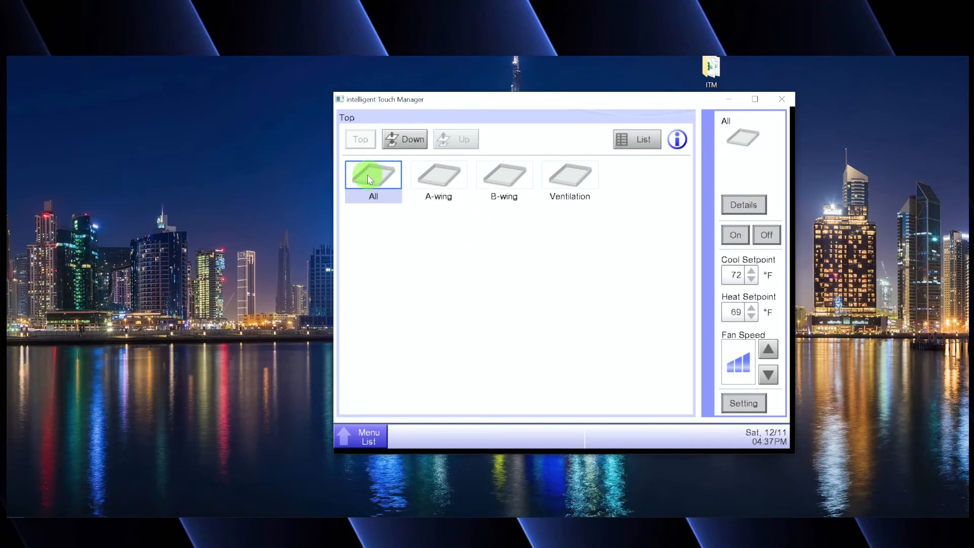
# Look through the sub-areas of All and examine the ERV On-Off and Lighting points in the Dio area.
pyautogui.click(406, 139)
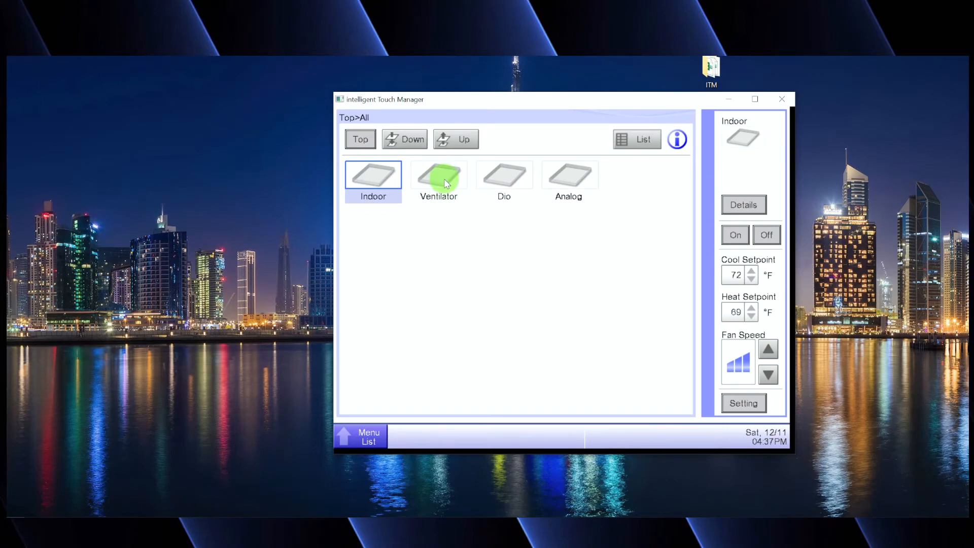
pyautogui.click(509, 176)
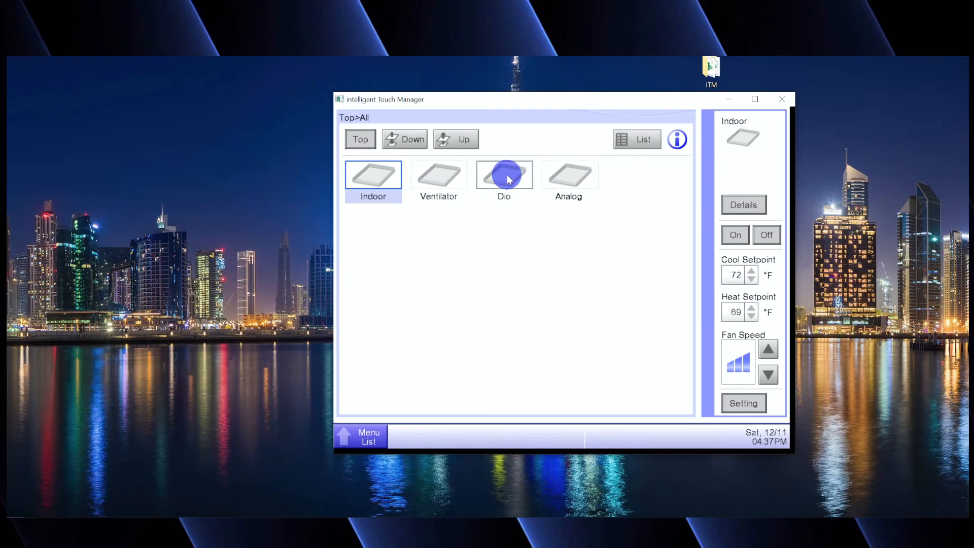
pyautogui.click(573, 175)
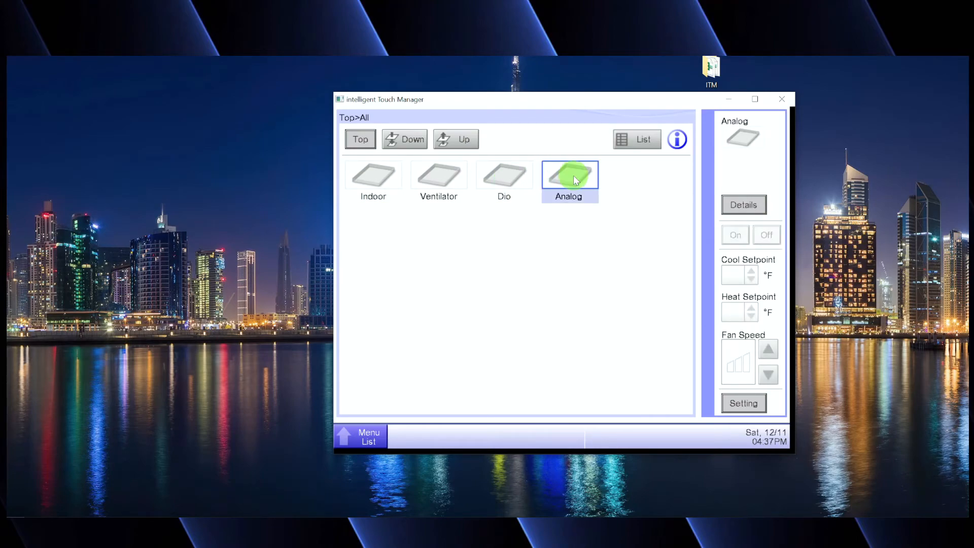
pyautogui.click(508, 176)
pyautogui.click(404, 141)
pyautogui.click(445, 181)
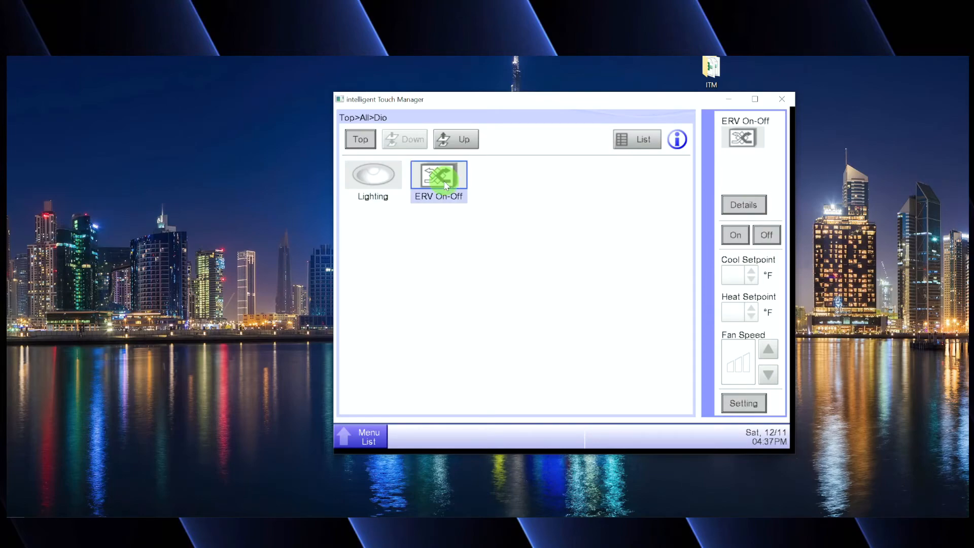
pyautogui.click(378, 178)
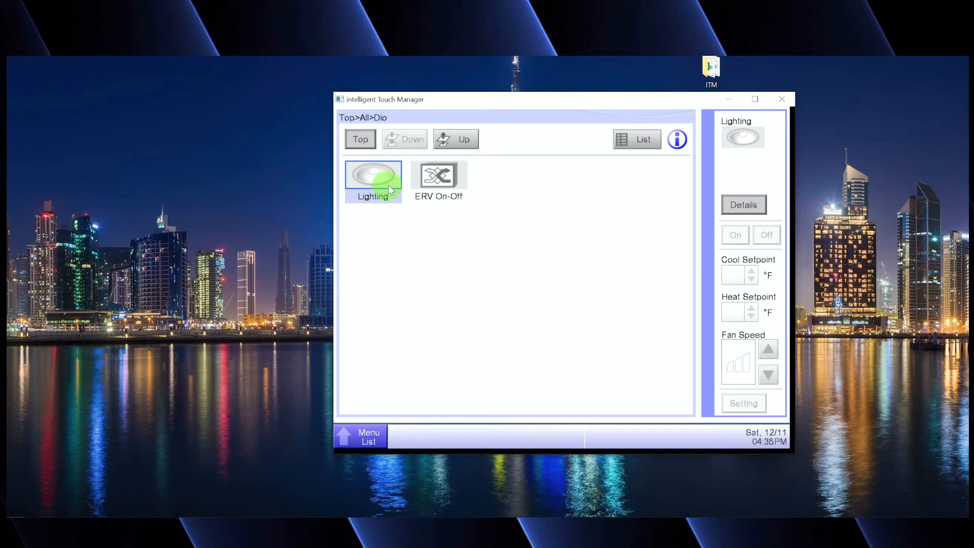
# Test the ERV On-Off point by switching it on and off again, confirming each operation.
pyautogui.click(448, 182)
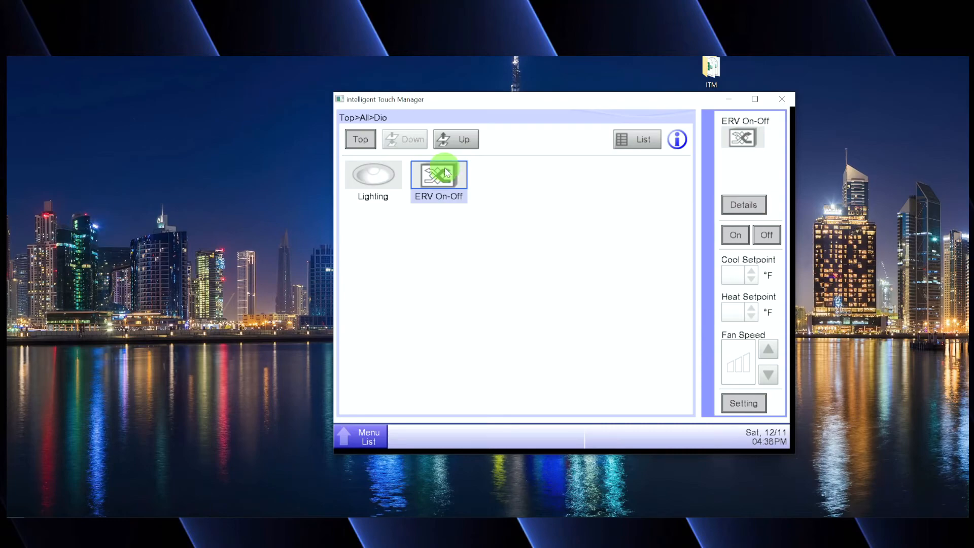
pyautogui.click(735, 235)
pyautogui.click(570, 314)
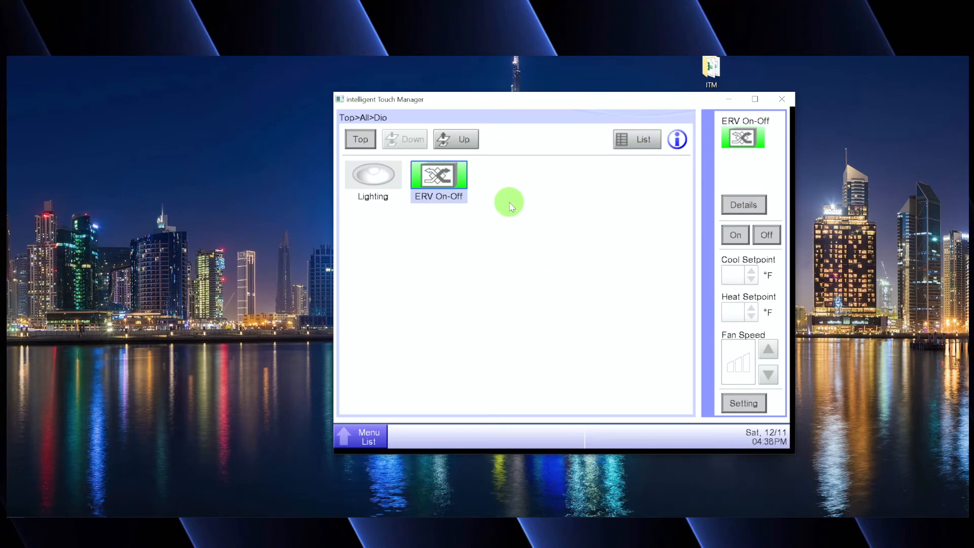
pyautogui.click(769, 235)
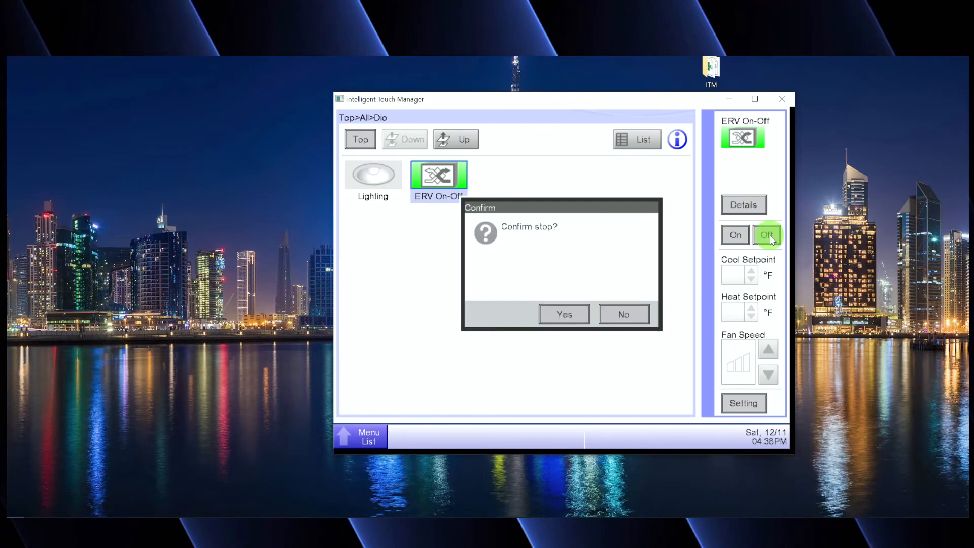
pyautogui.click(552, 314)
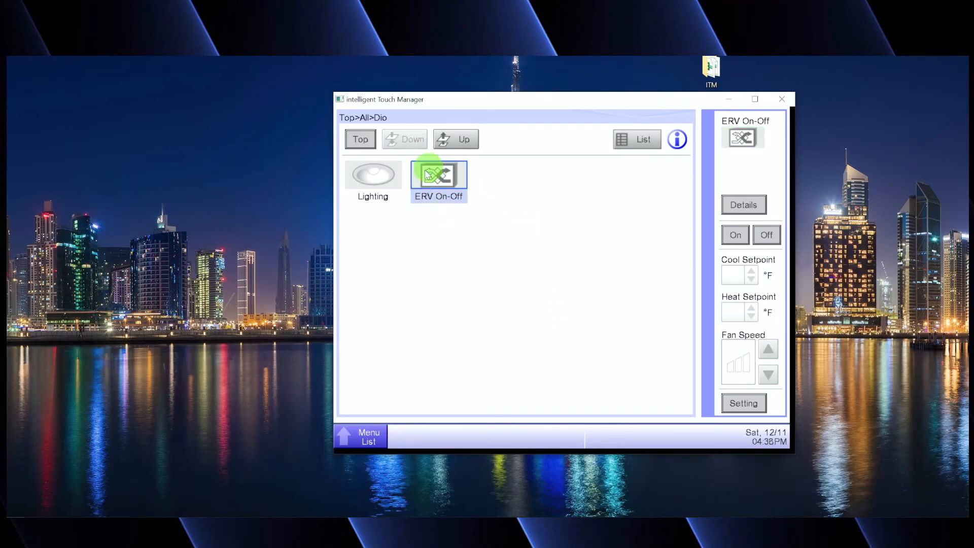
# Leave the Dio area, enter the Analog area under All and display its points as a list with their values.
pyautogui.click(465, 141)
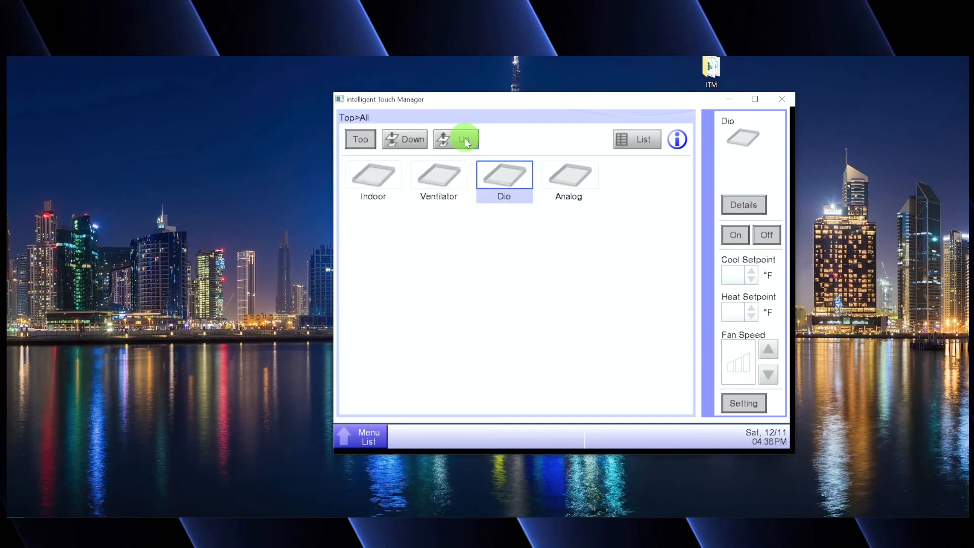
pyautogui.click(574, 176)
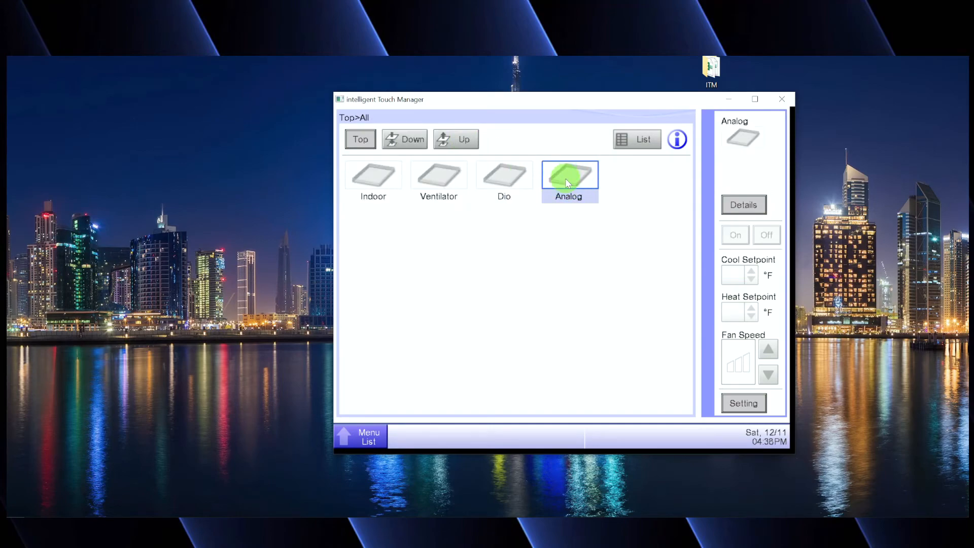
pyautogui.click(408, 142)
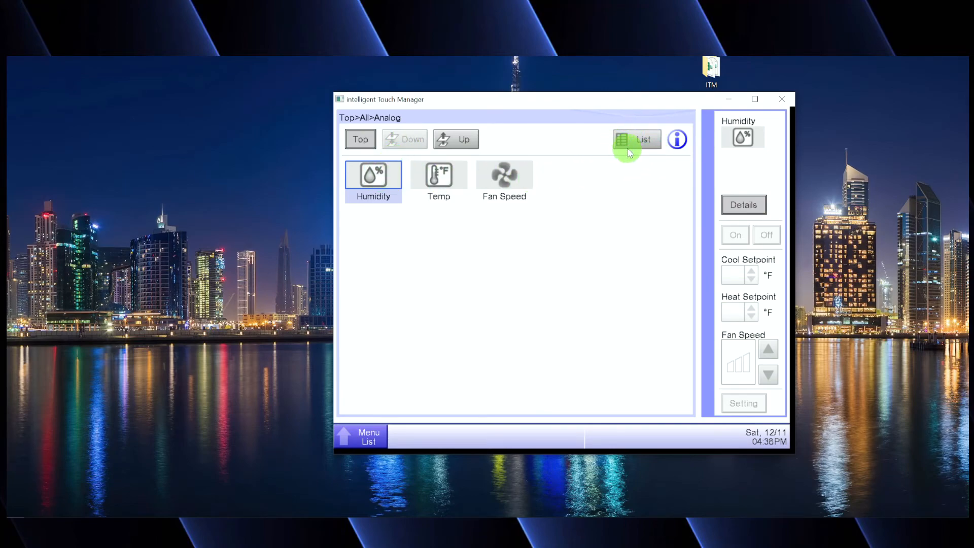
pyautogui.click(638, 139)
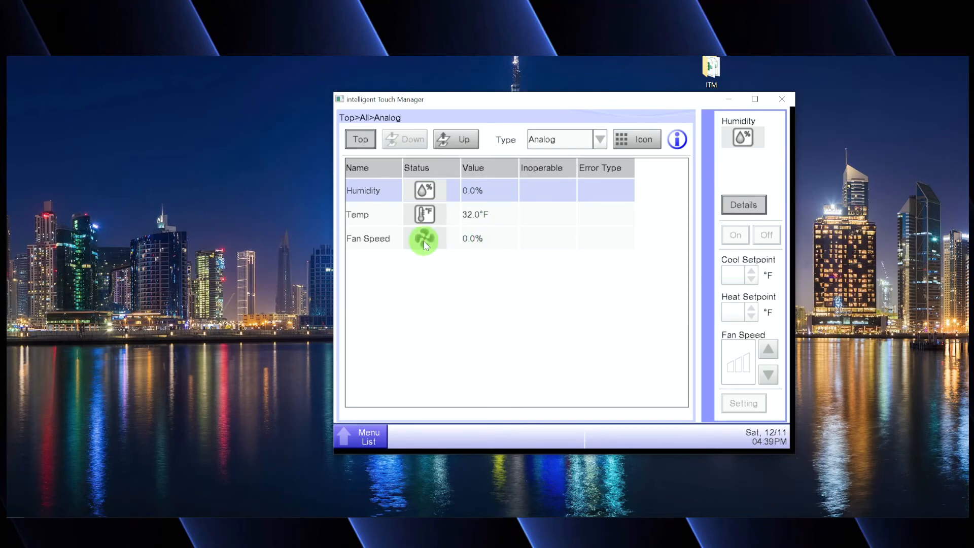
# Set the Fan Speed point's Ao analog value to 100% in its detailed setup and confirm the change.
pyautogui.click(495, 238)
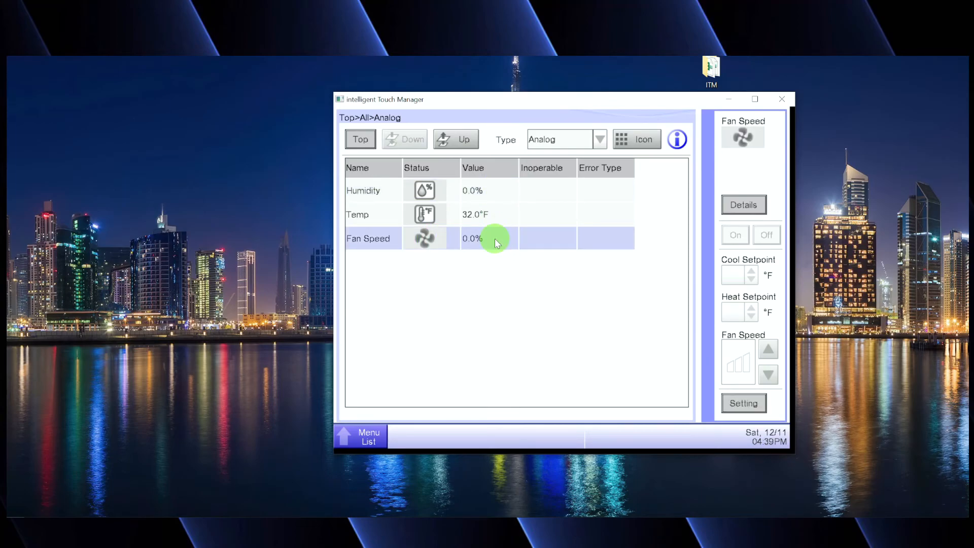
pyautogui.click(744, 404)
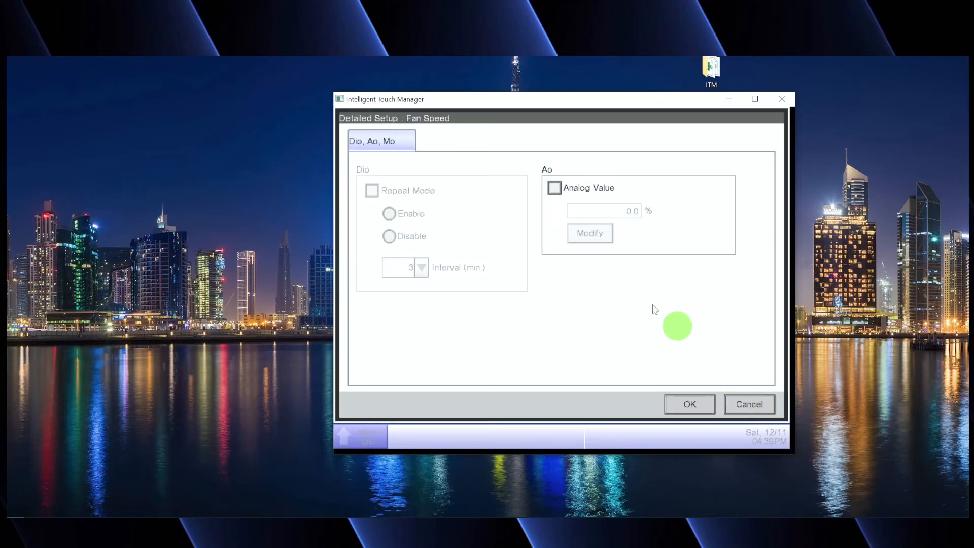
pyautogui.click(555, 188)
pyautogui.click(591, 232)
pyautogui.click(598, 235)
pyautogui.write('100')
pyautogui.click(566, 389)
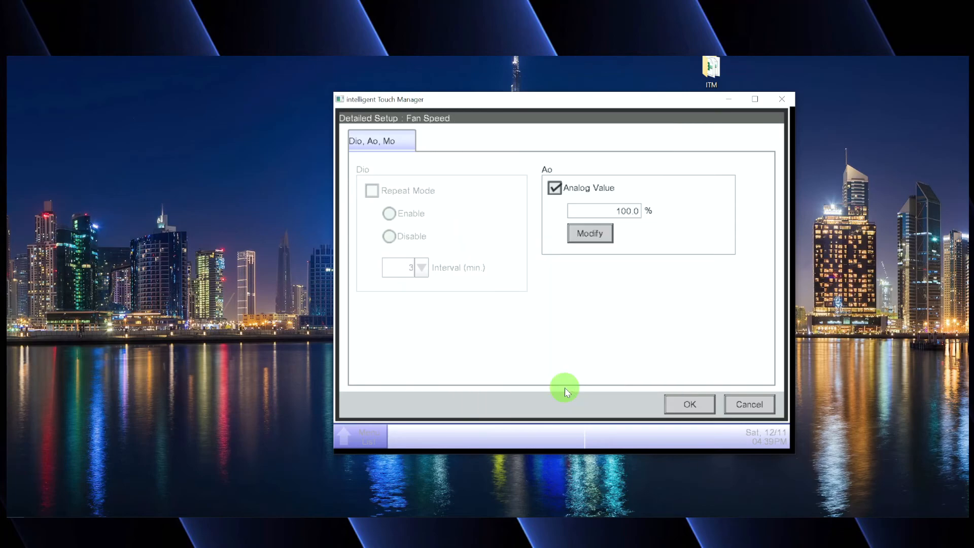
pyautogui.click(671, 400)
pyautogui.click(570, 313)
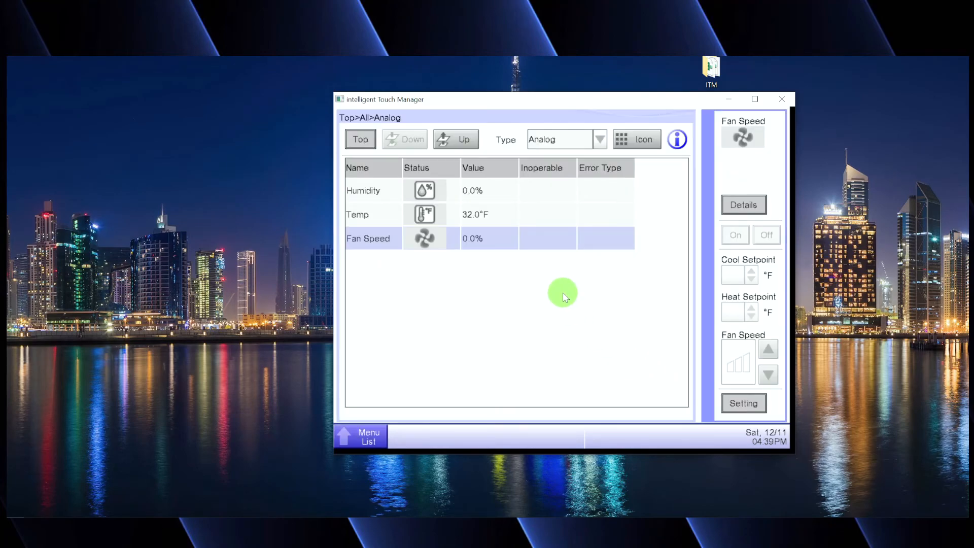